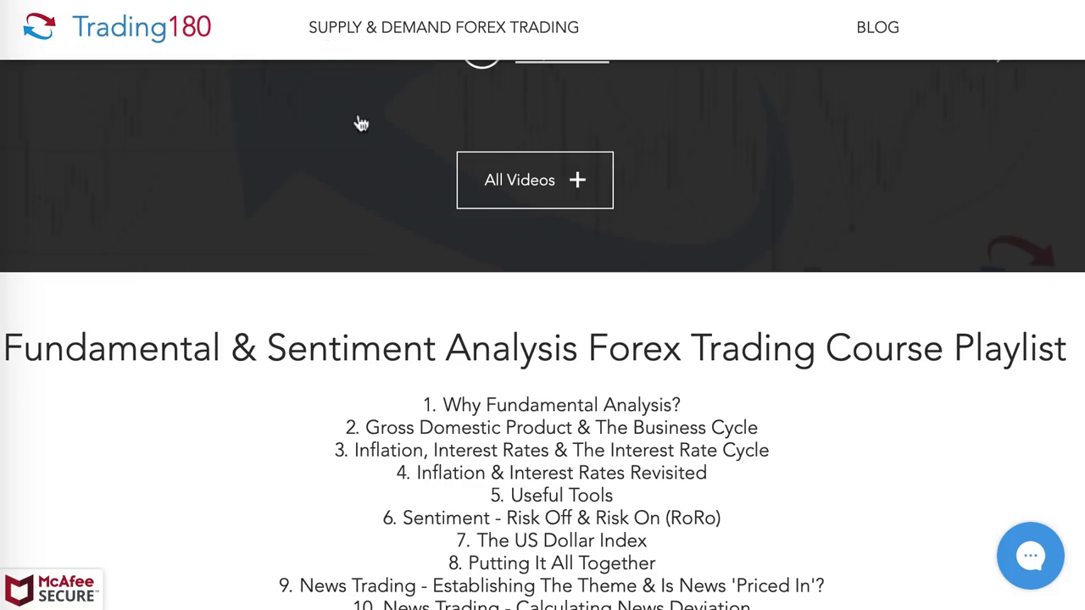
Scroll down the Trading180 course playlist to the Fundamental Analysis Spreadsheet item
scroll(432, 161, "up", 5)
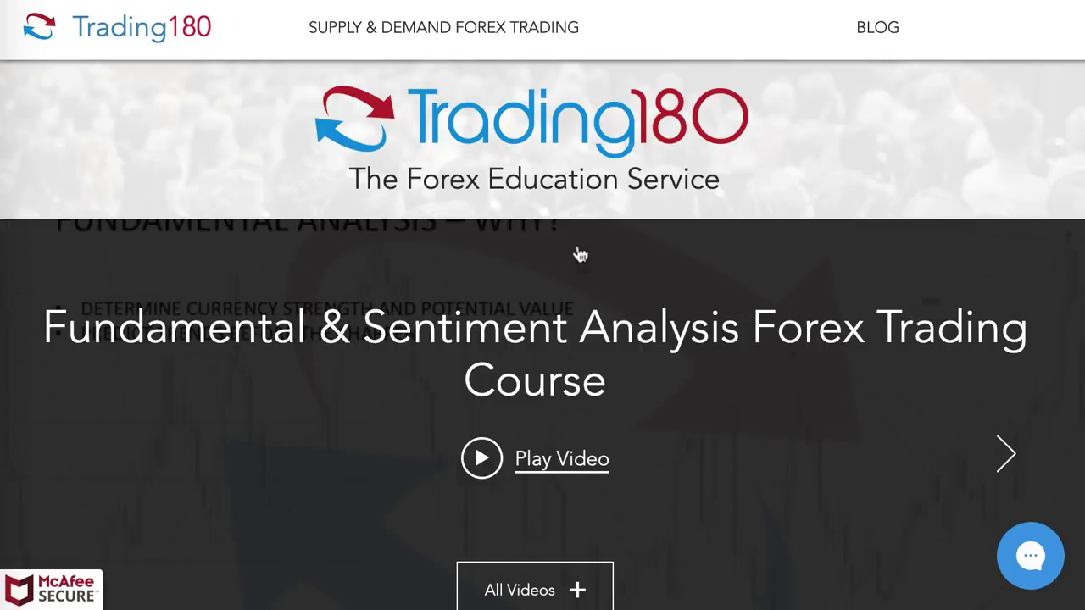
scroll(627, 460, "down", 1)
scroll(627, 460, "down", 3)
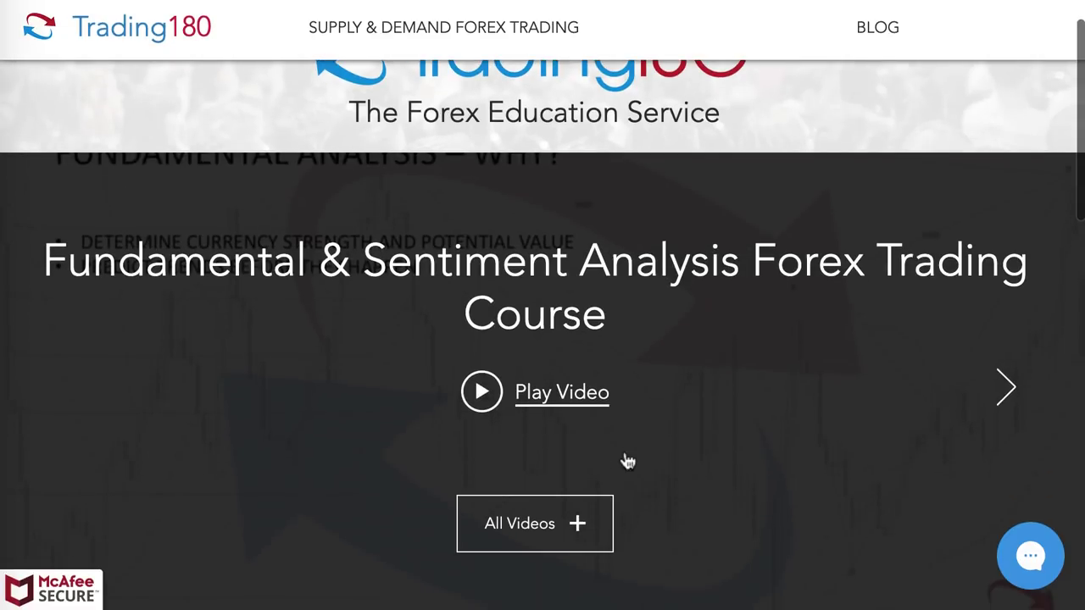
scroll(627, 460, "down", 5)
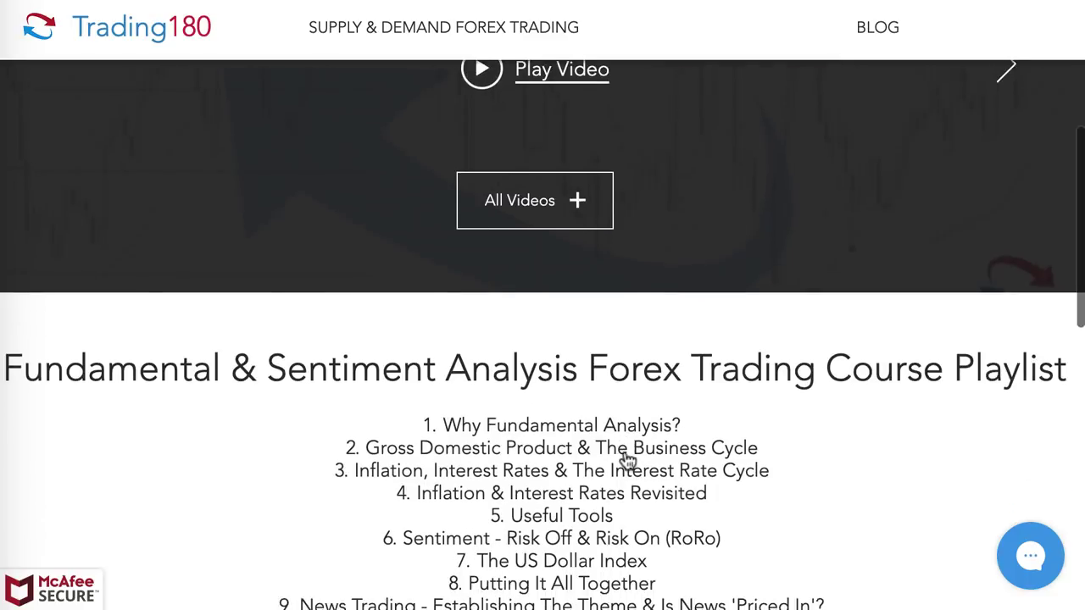
scroll(627, 461, "down", 1)
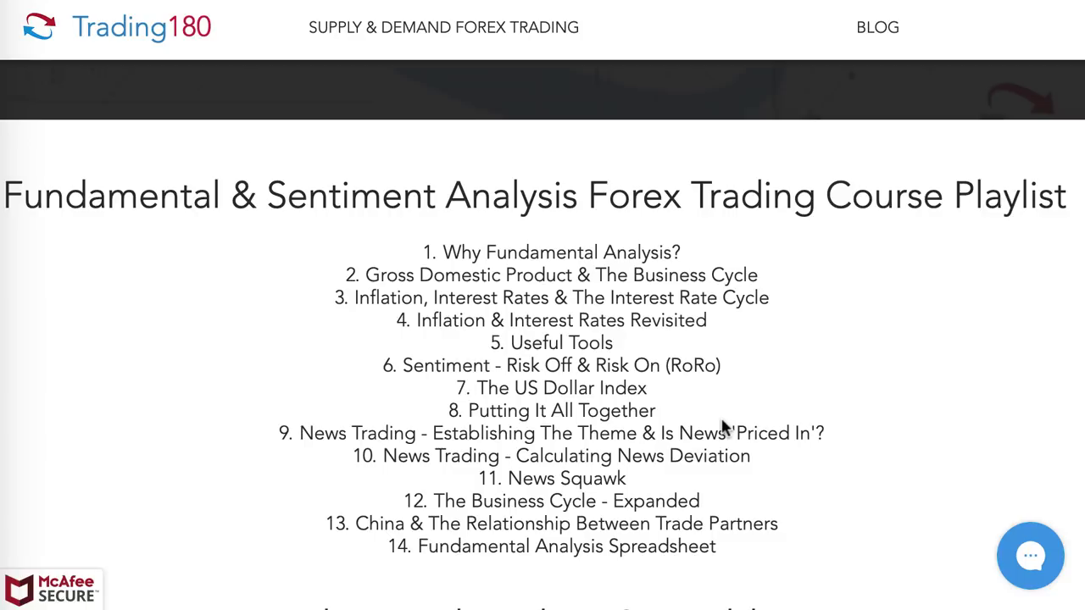
scroll(712, 449, "down", 4)
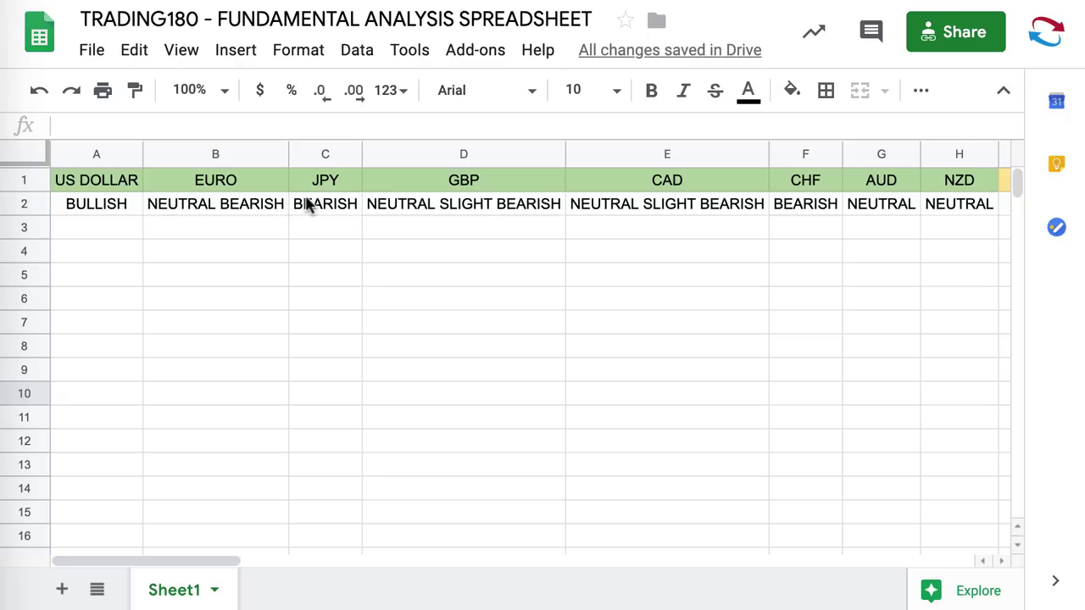
scroll(713, 208, "right", 5)
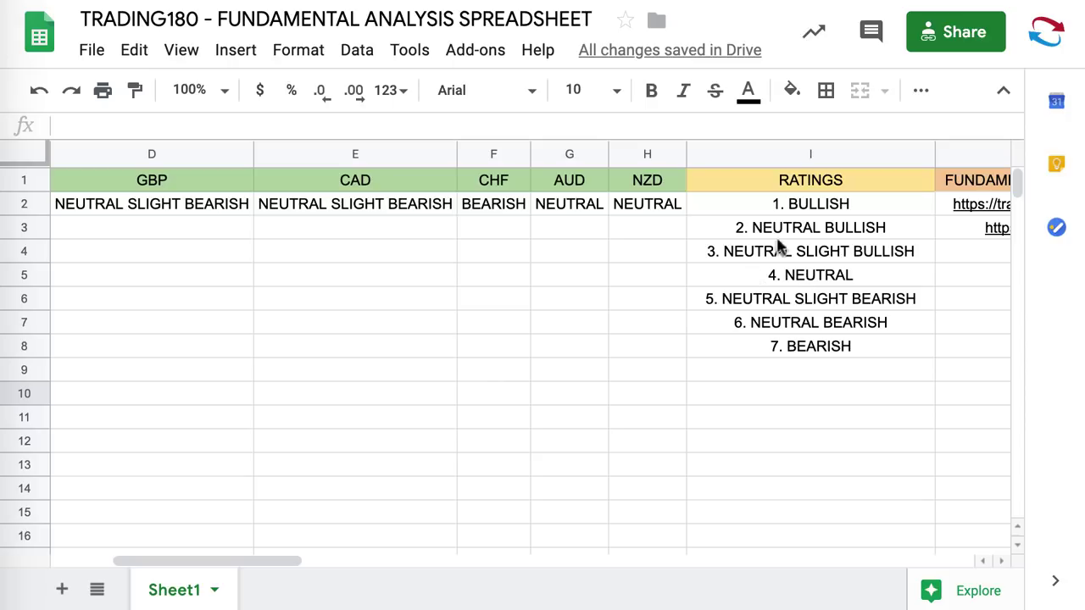
scroll(799, 347, "left", 5)
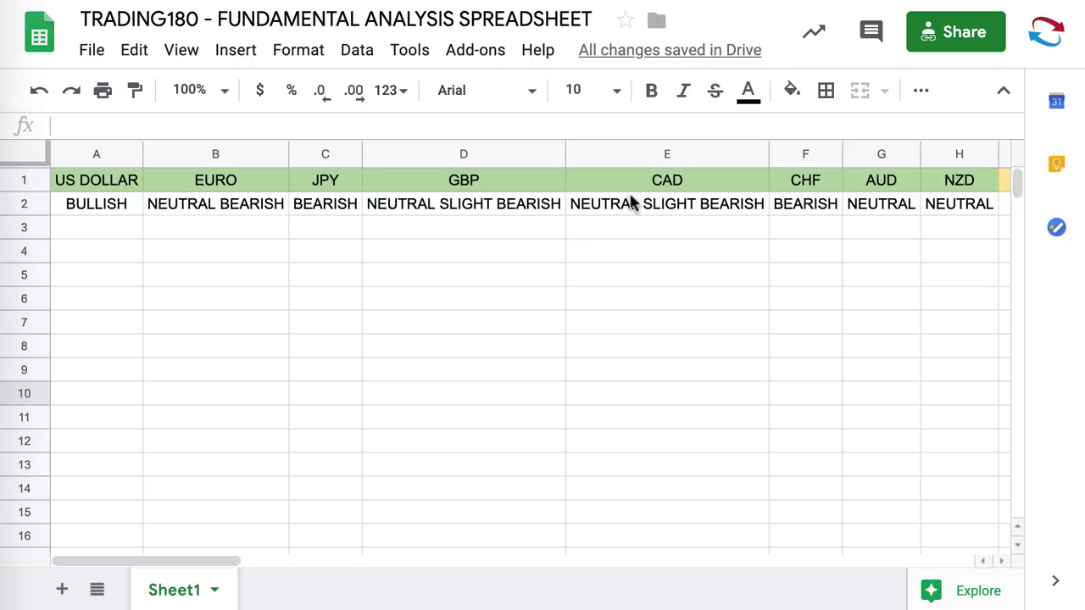
scroll(631, 203, "right", 2)
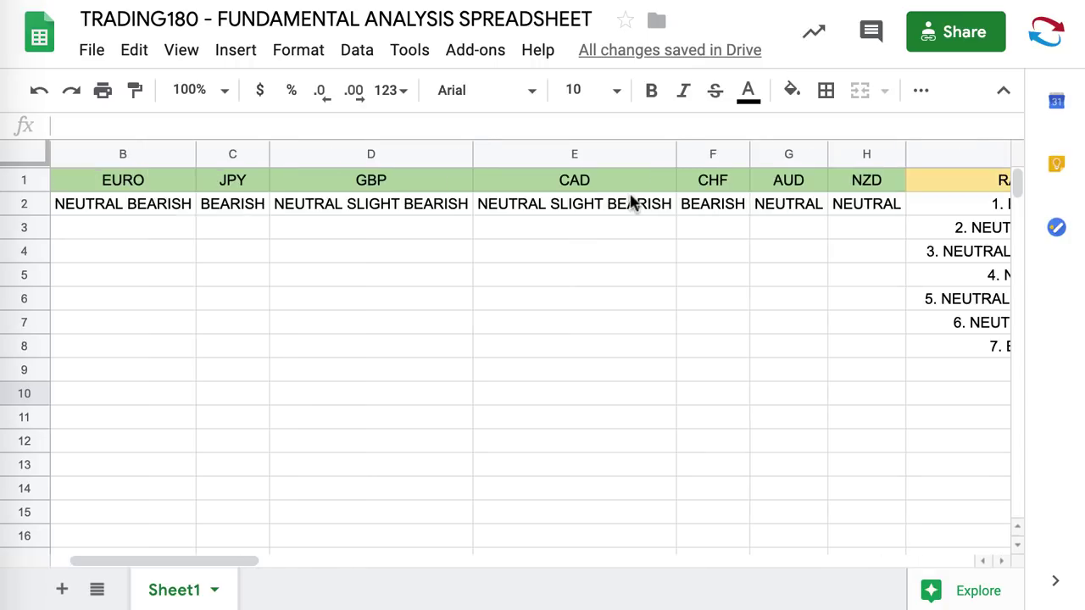
scroll(631, 204, "right", 2)
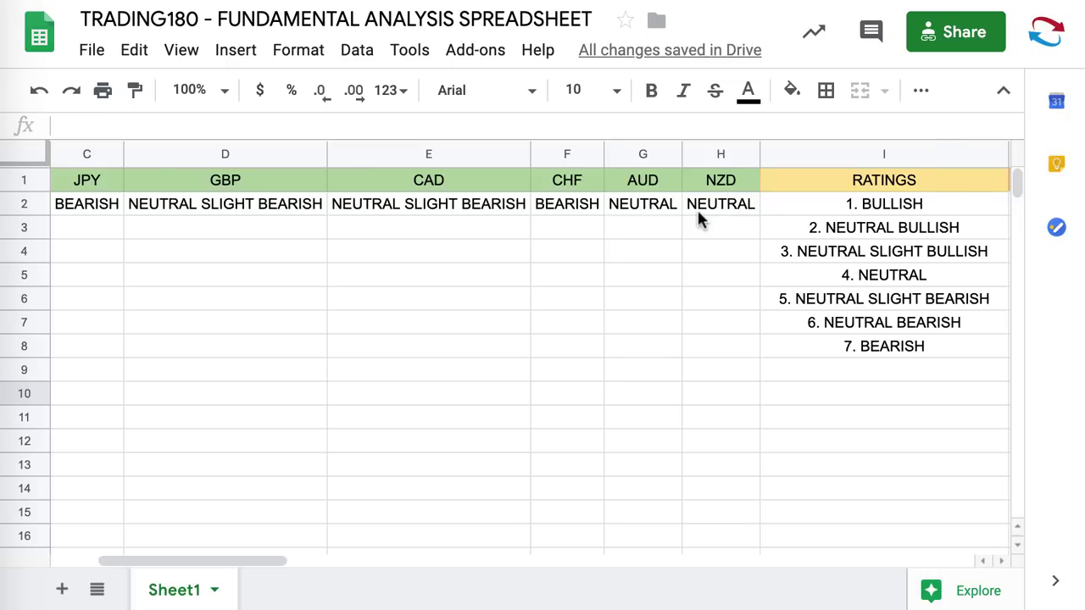
scroll(697, 219, "right", 2)
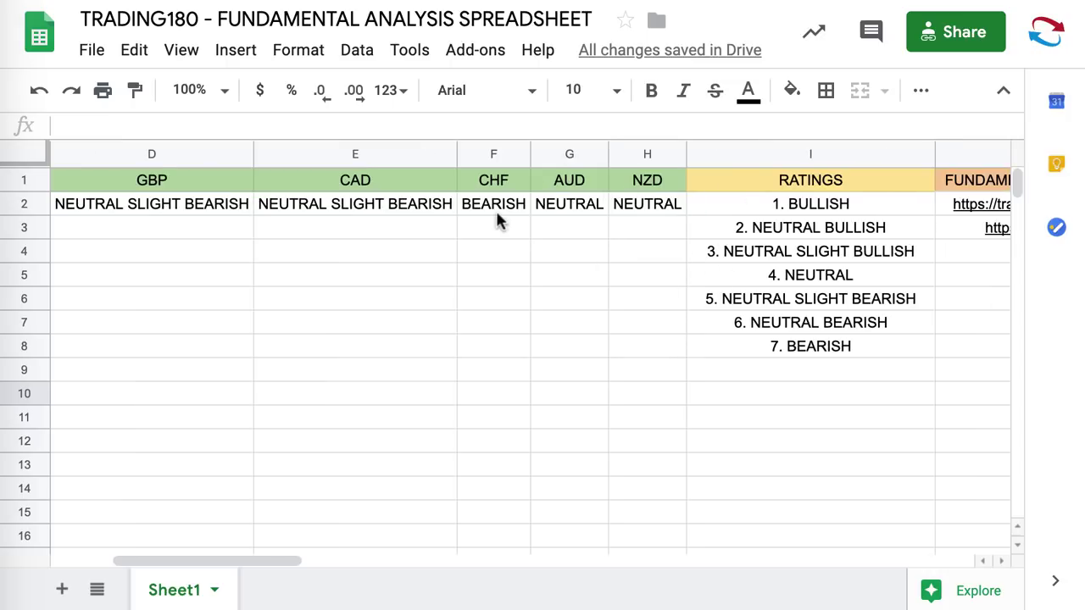
scroll(496, 218, "left", 3)
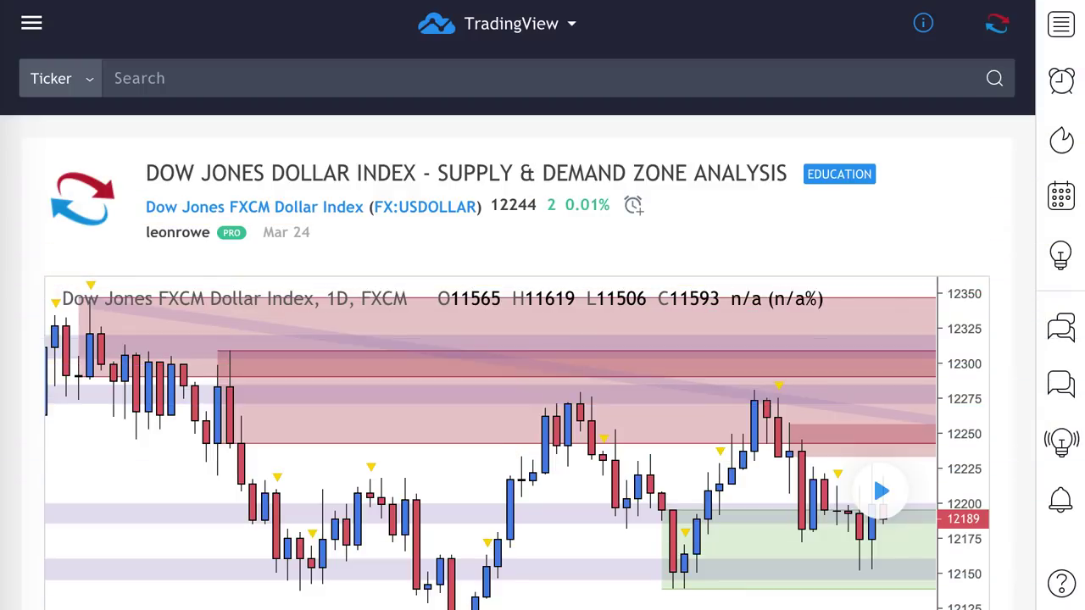
Zoom into the Dollar Index idea chart three times and load the newest bars up to 12244
scroll(704, 34, "down", 1)
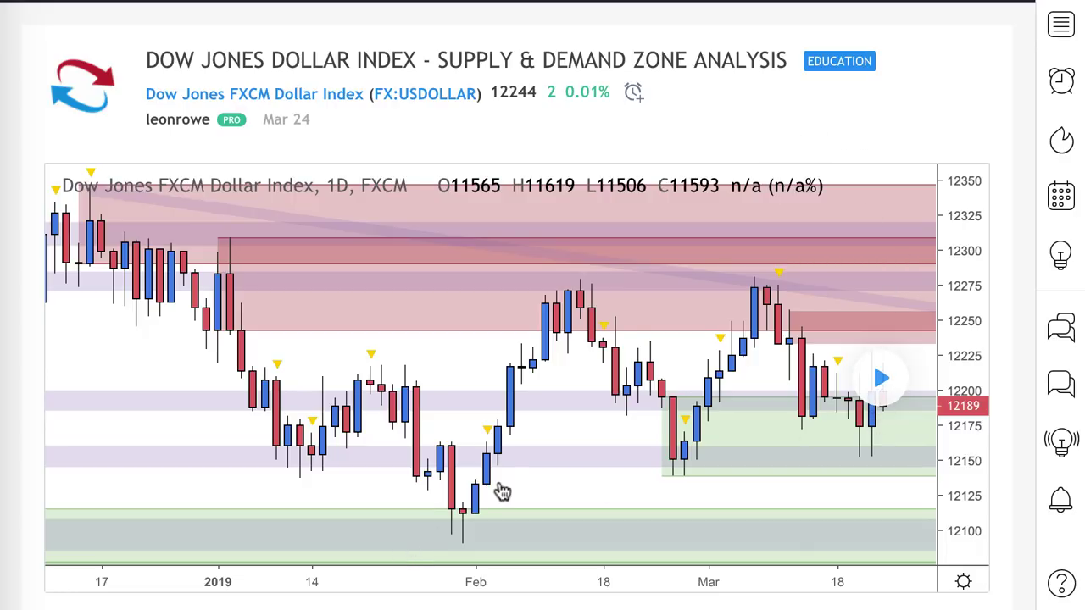
left_click(490, 541)
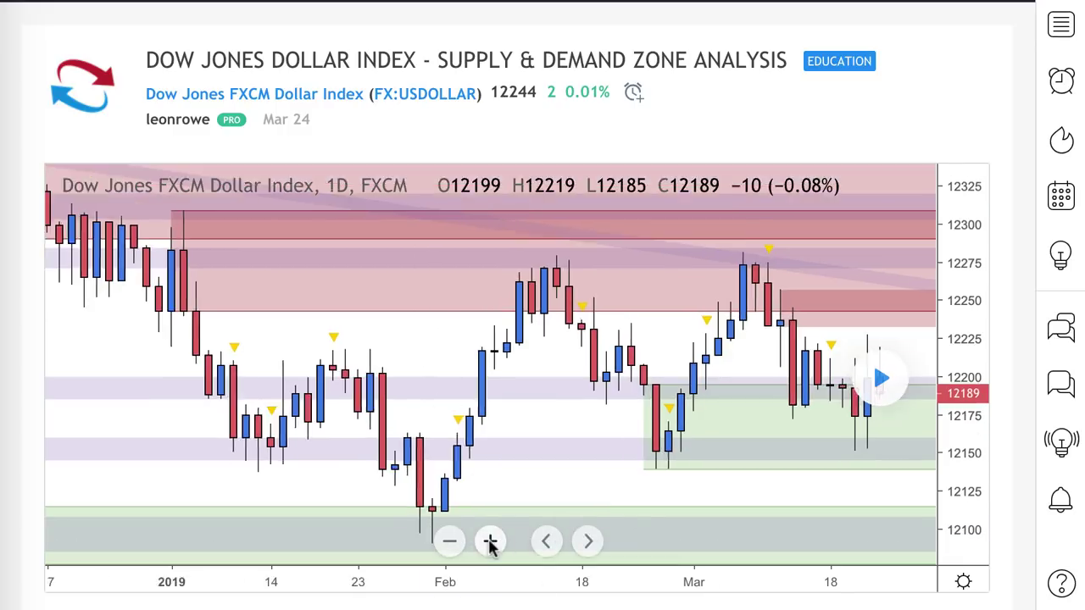
left_click(490, 541)
left_click(490, 540)
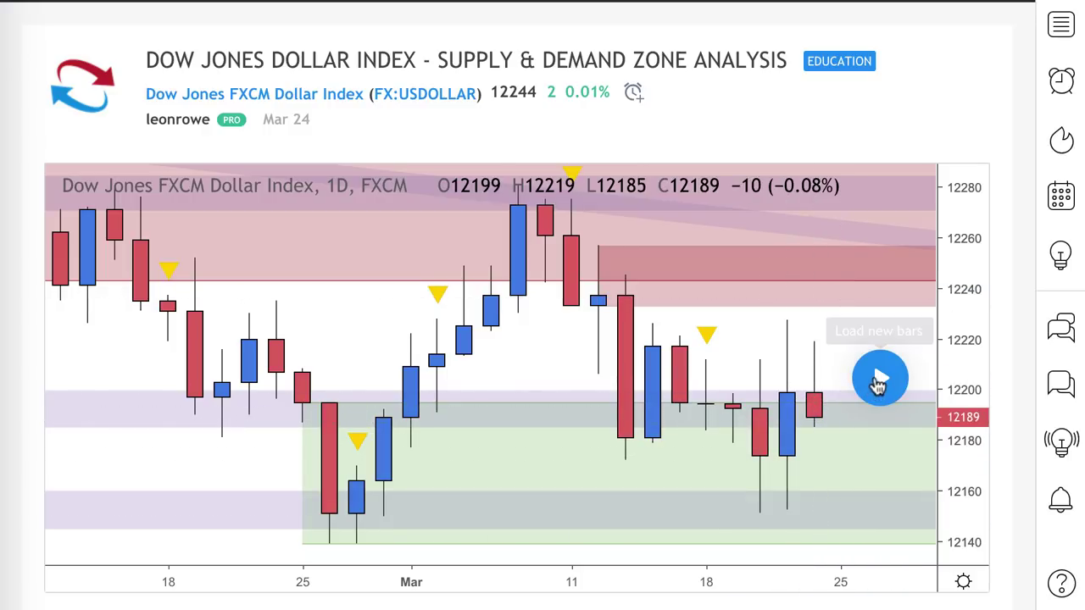
left_click(878, 382)
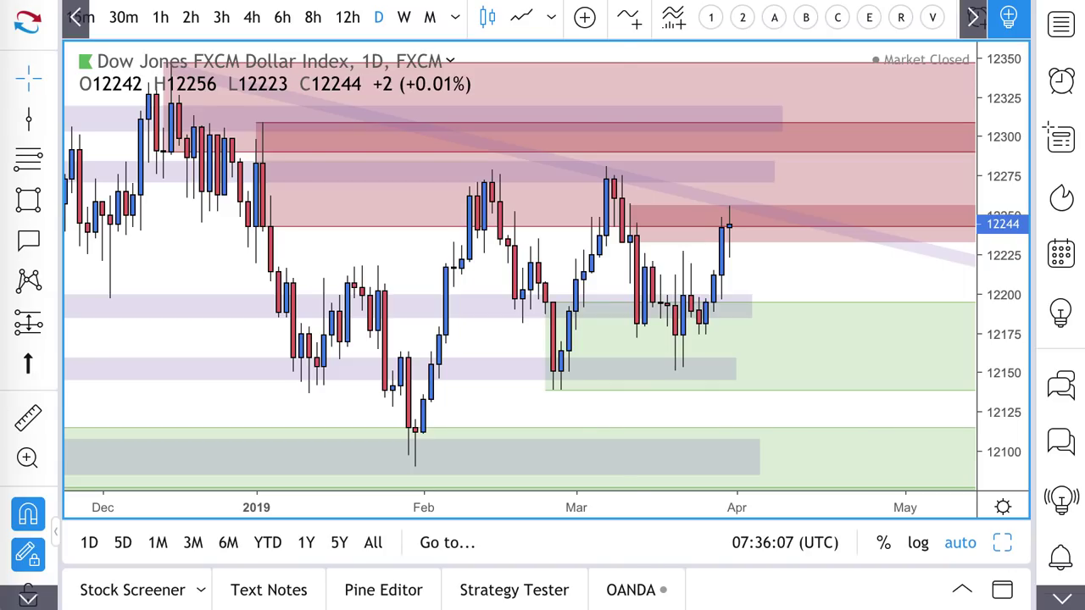
Delete the darker red zone just above the 12244 price on the Dollar Index chart
scroll(712, 281, "up", 4)
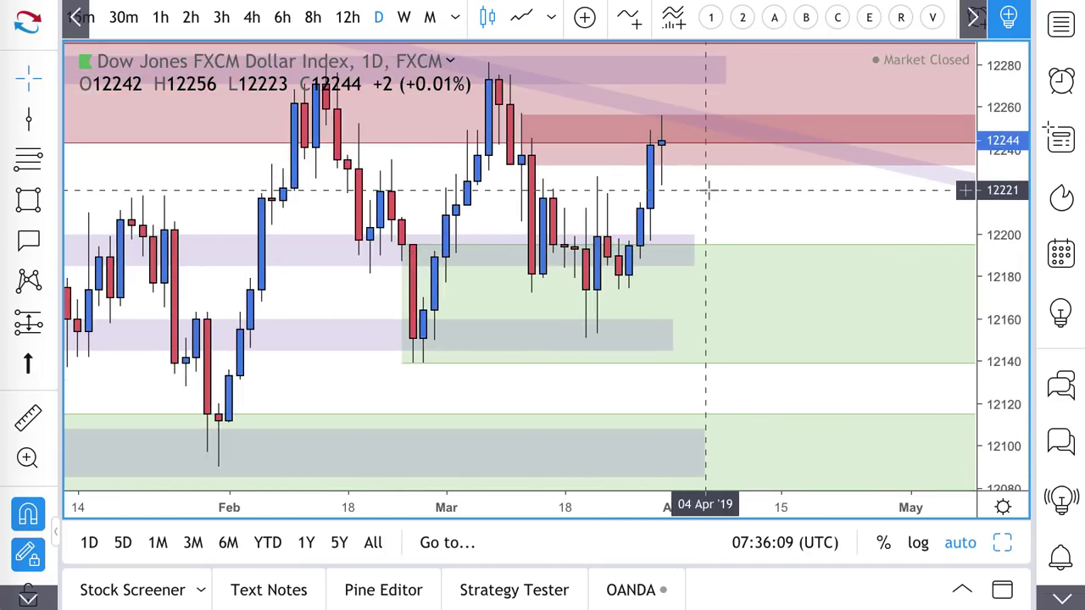
left_click(714, 167)
key("Delete")
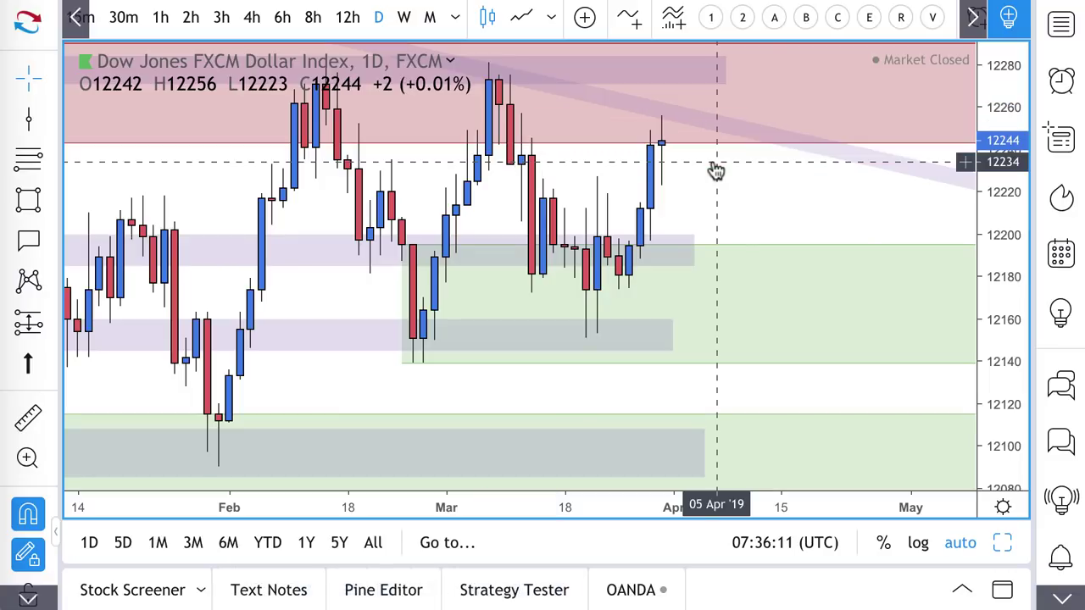
scroll(697, 247, "down", 2)
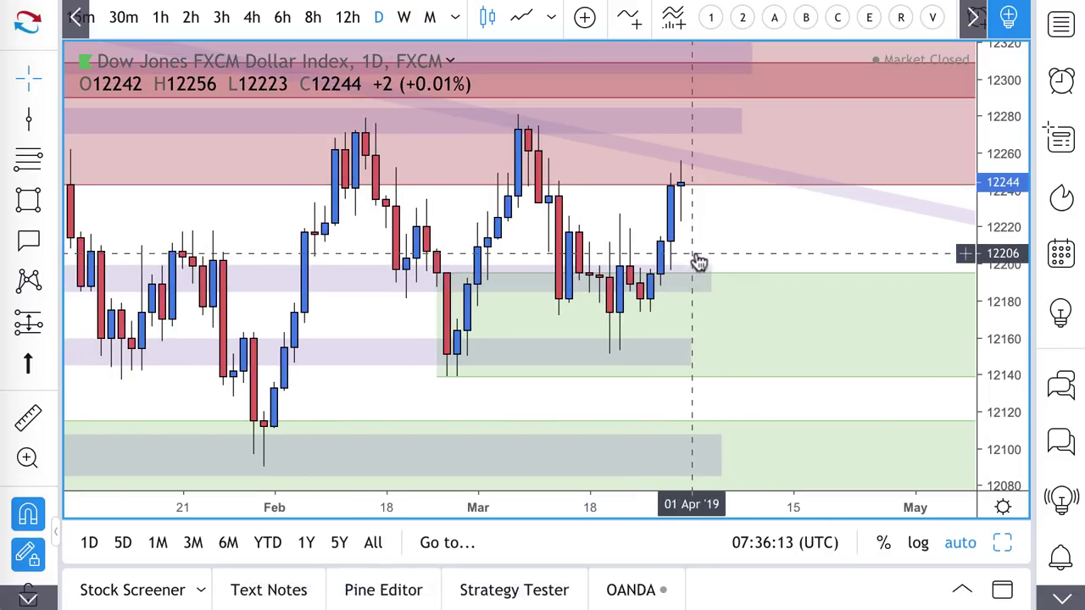
scroll(721, 260, "up", 2)
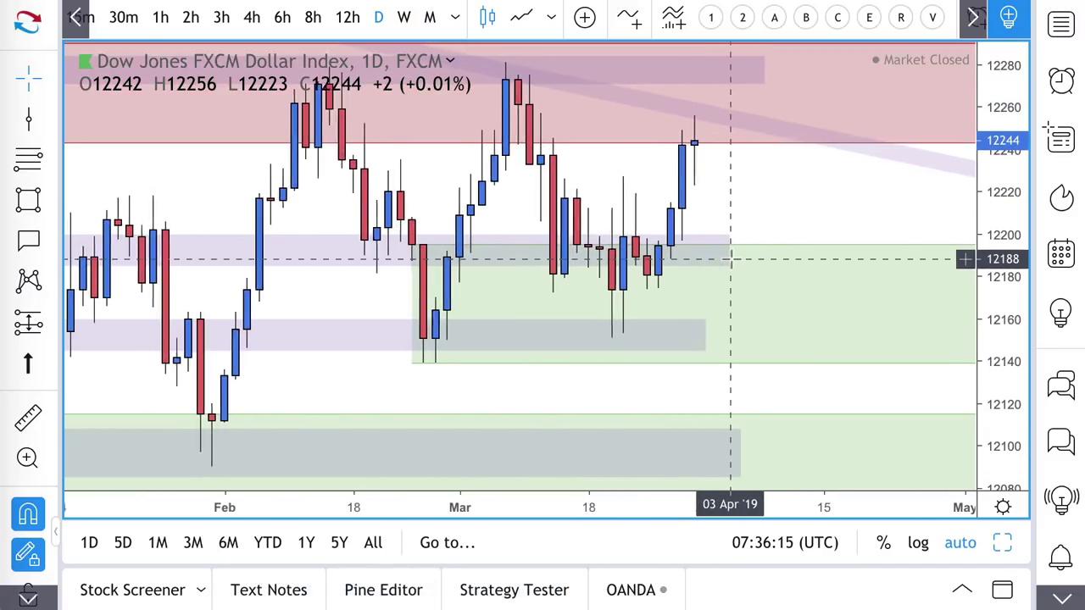
scroll(730, 259, "down", 2)
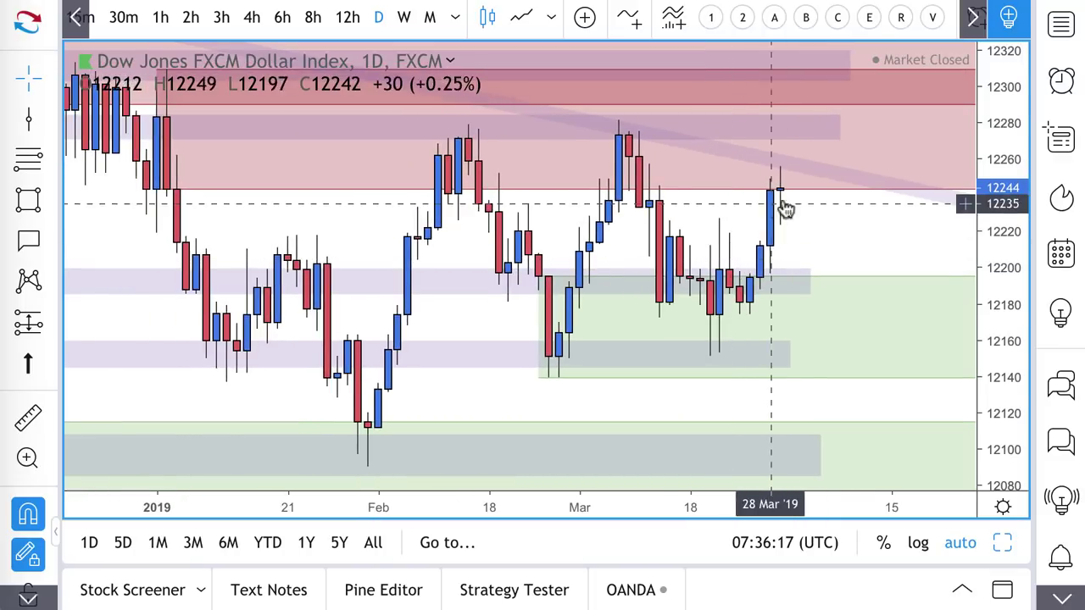
scroll(578, 166, "down", 1)
scroll(579, 165, "down", 1)
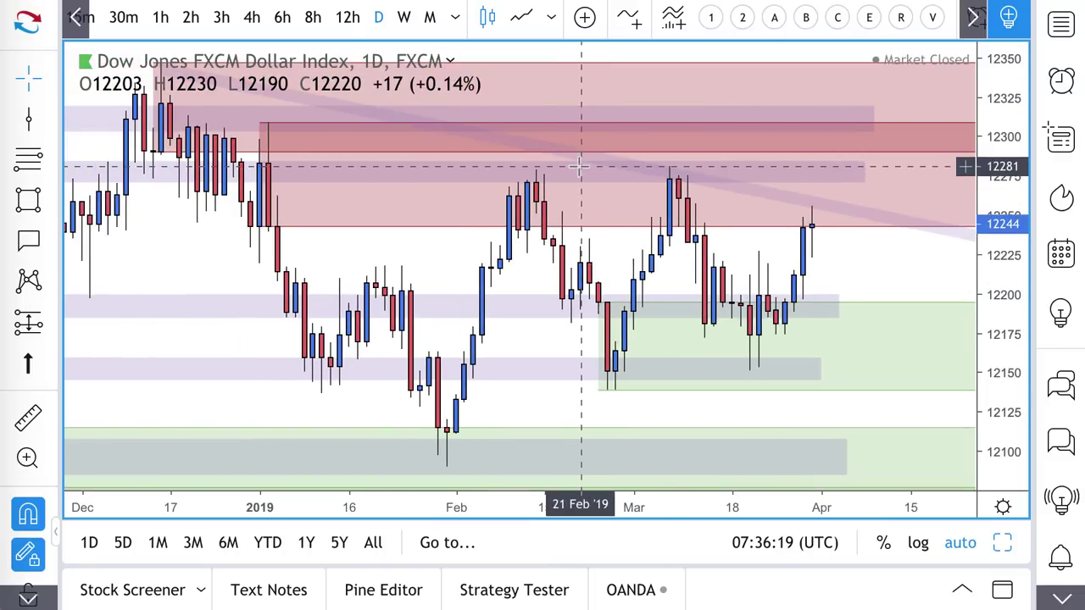
scroll(502, 159, "down", 1)
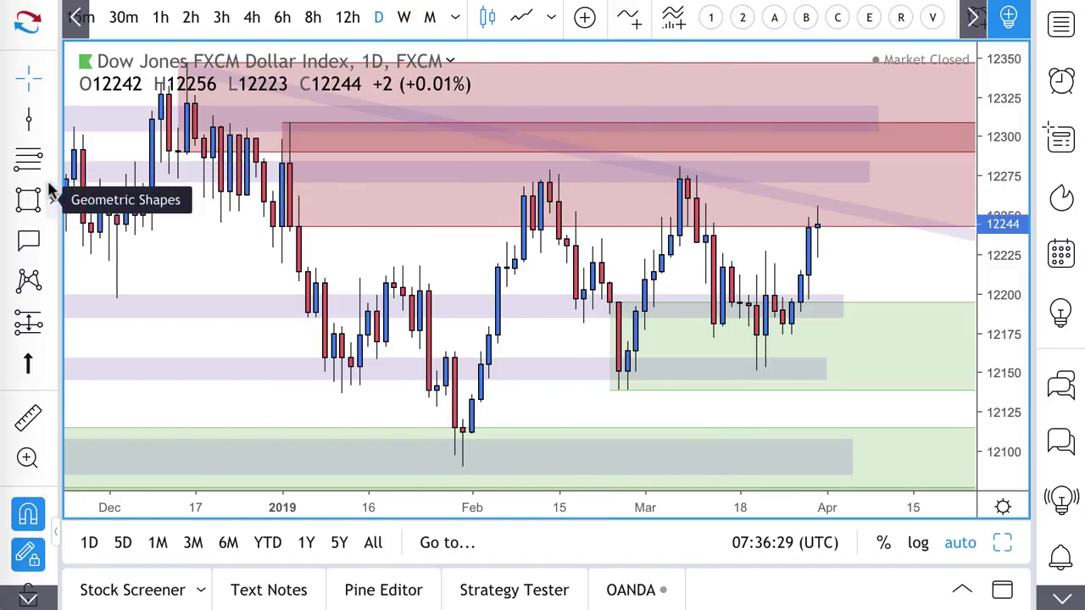
Draw five red downward arrows from the latest, mid-February, 07 Mar and late-March highs
left_click(51, 119)
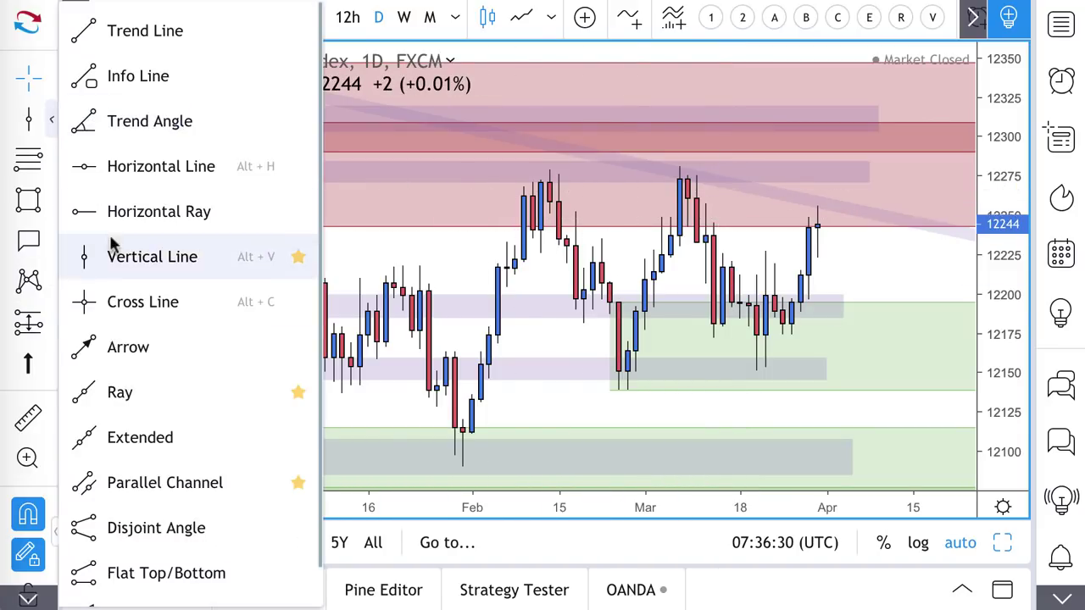
left_click(116, 347)
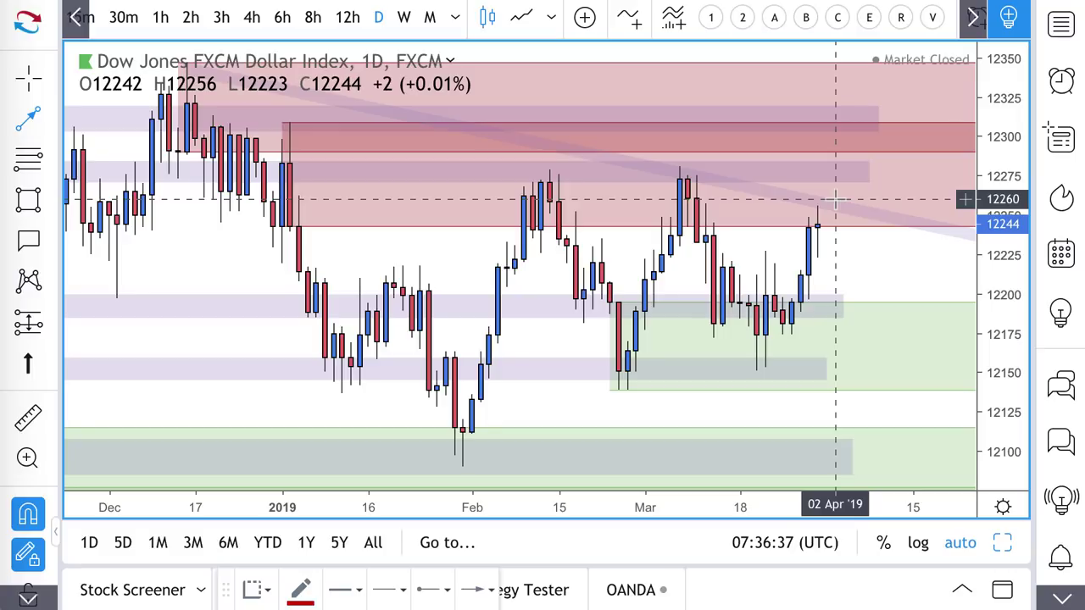
left_click_drag(826, 204, 878, 288)
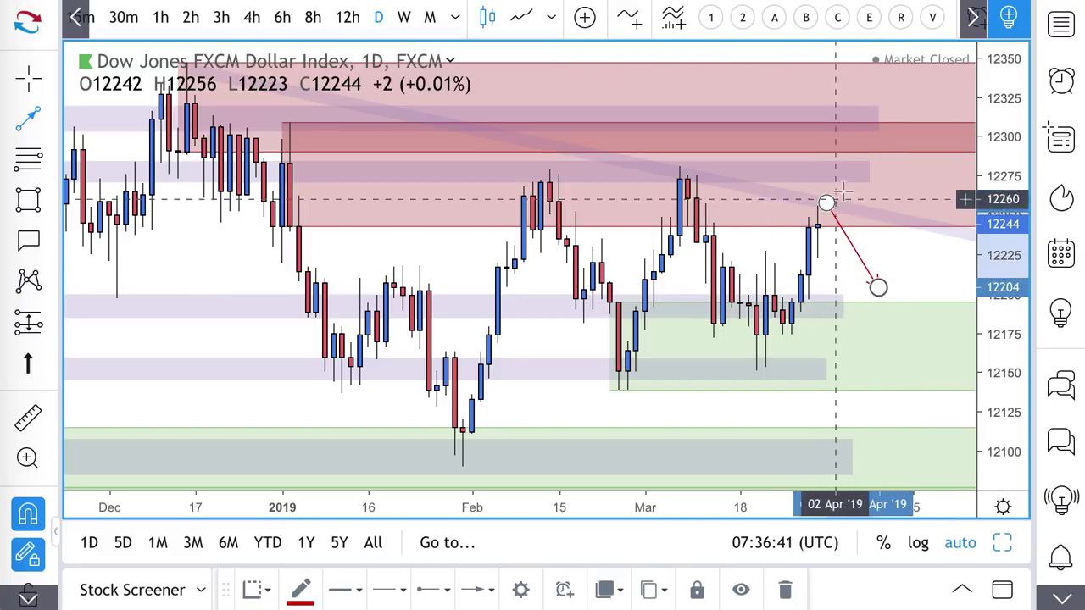
mouse_move(841, 176)
left_mouse_down()
mouse_move(880, 271)
mouse_move(878, 242)
left_mouse_up()
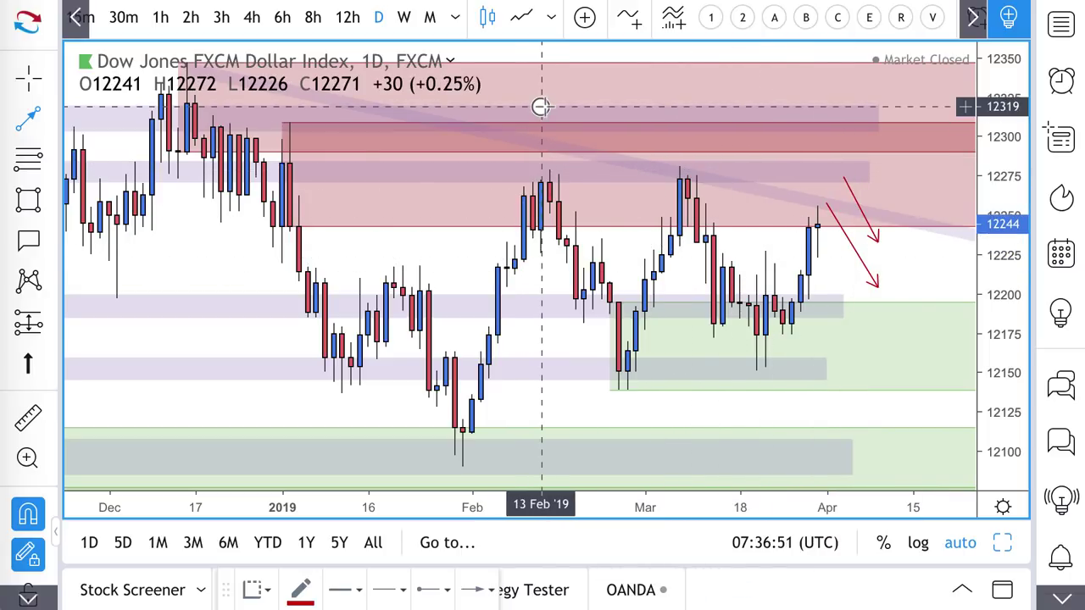
left_click_drag(541, 107, 550, 169)
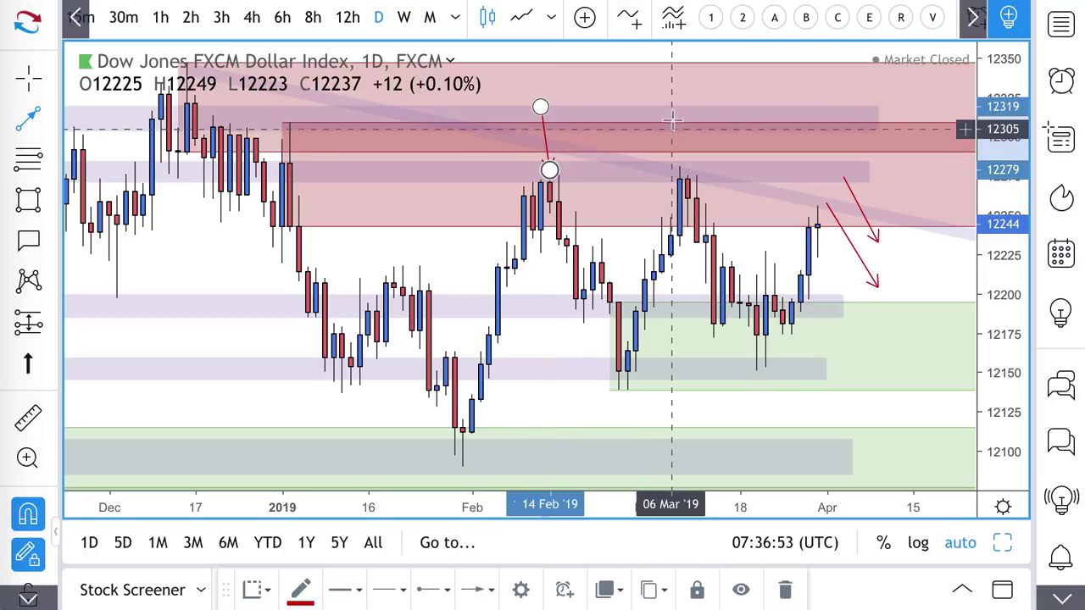
left_click_drag(671, 106, 680, 166)
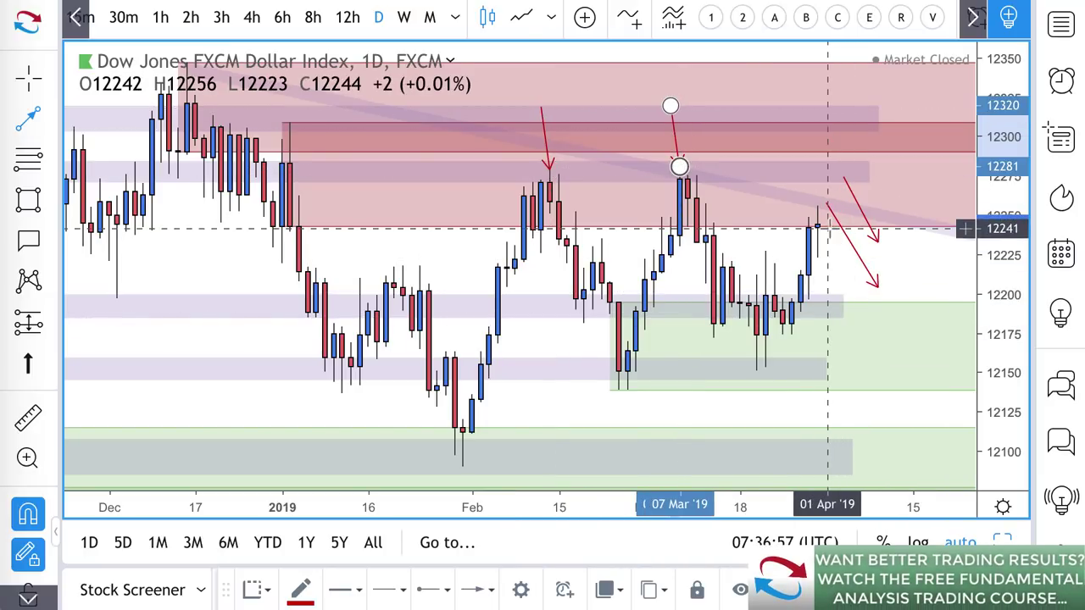
mouse_move(818, 227)
left_mouse_down()
mouse_move(857, 296)
mouse_move(871, 368)
mouse_move(854, 375)
mouse_move(862, 371)
mouse_move(837, 355)
mouse_move(854, 361)
mouse_move(861, 388)
mouse_move(872, 370)
mouse_move(861, 384)
mouse_move(861, 367)
mouse_move(871, 384)
mouse_move(861, 383)
mouse_move(861, 360)
mouse_move(890, 455)
mouse_move(905, 462)
mouse_move(844, 249)
mouse_move(839, 174)
mouse_move(825, 218)
mouse_move(814, 213)
mouse_move(819, 235)
left_mouse_up()
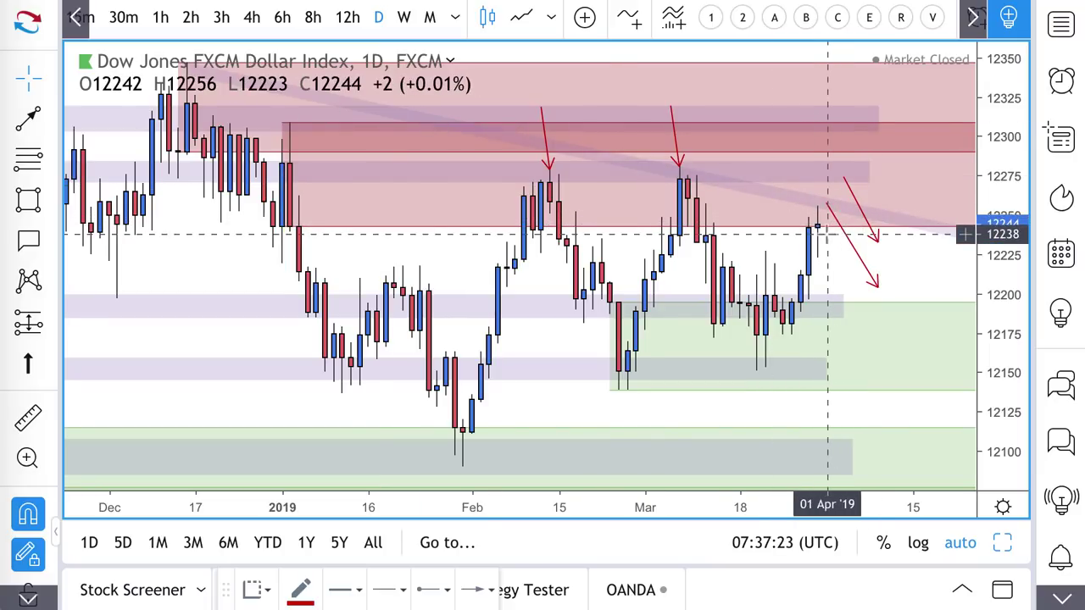
Scroll the view and reselect the line drawing tool
scroll(809, 214, "up", 3)
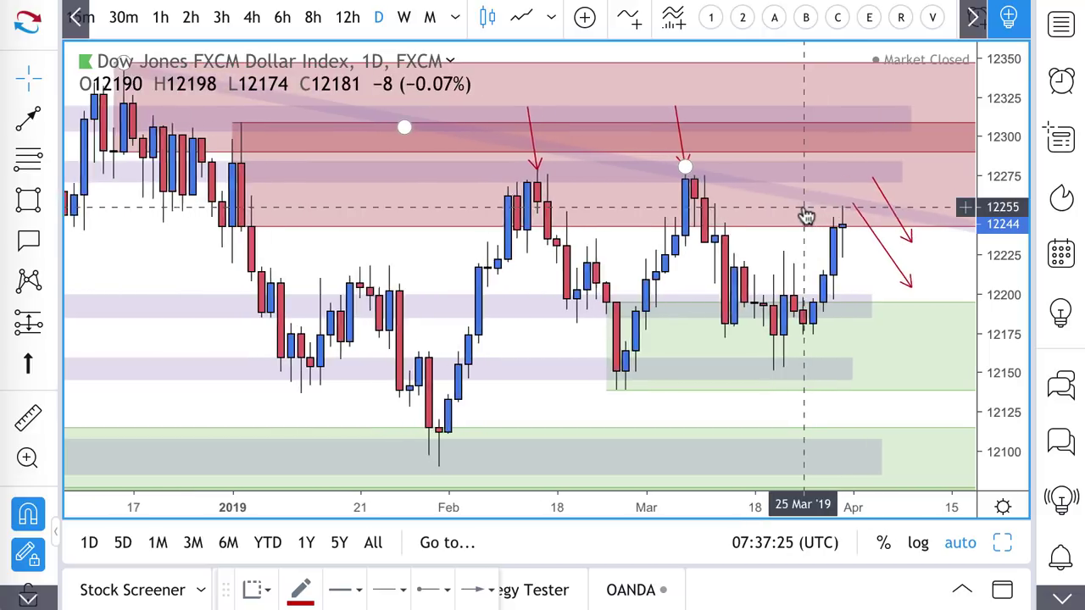
scroll(806, 216, "up", 1)
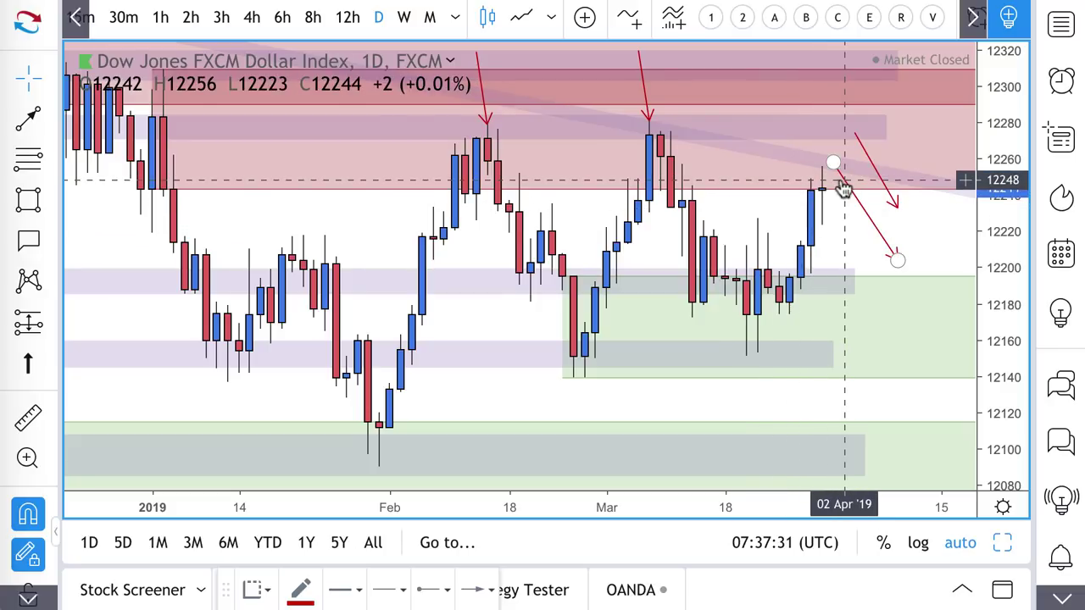
scroll(843, 186, "down", 2)
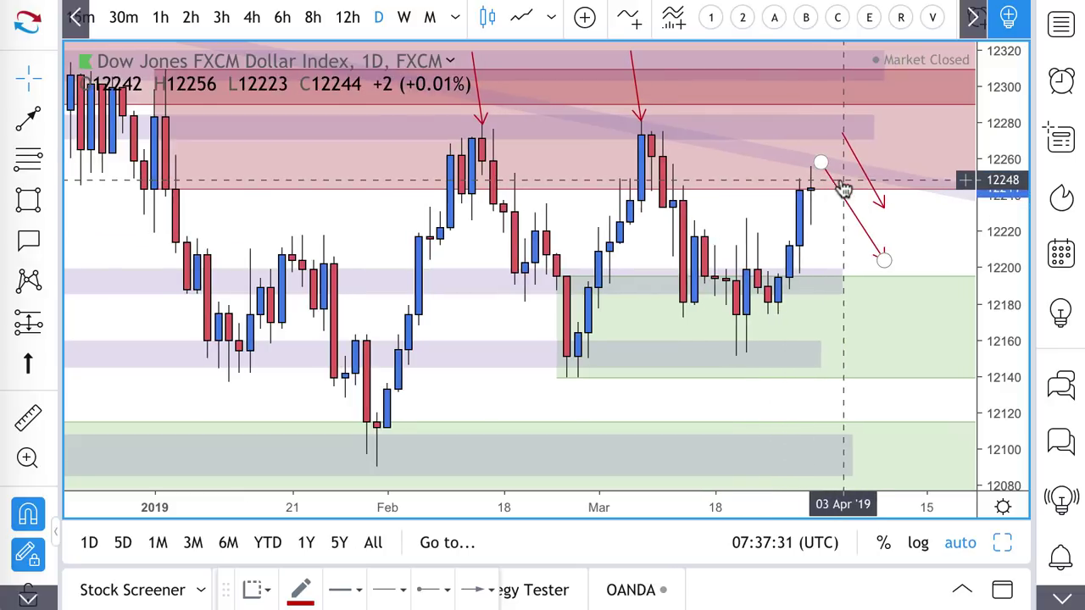
left_click(30, 120)
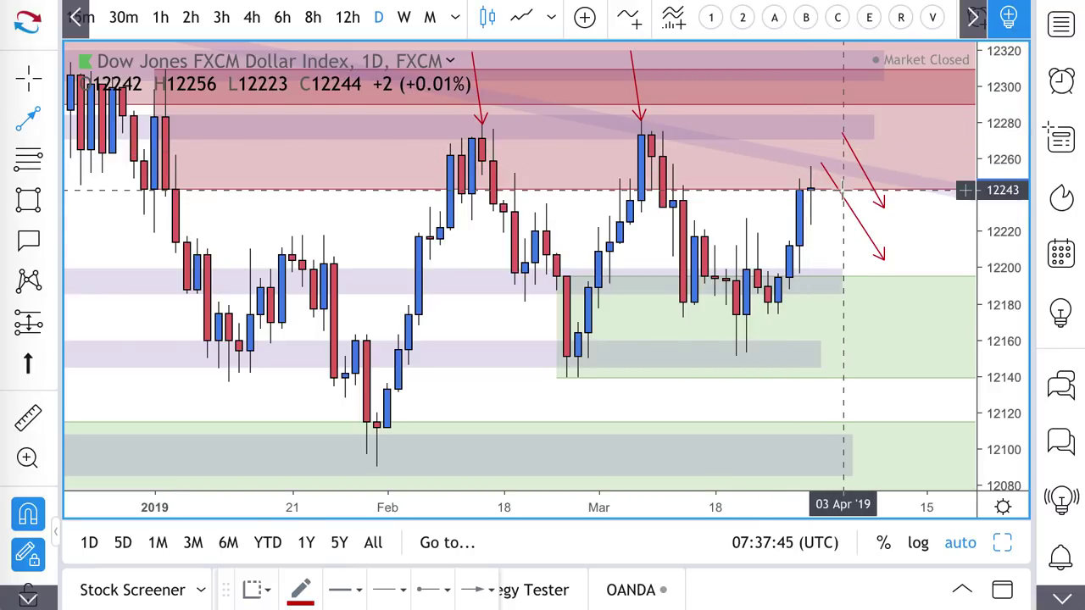
scroll(842, 268, "down", 3)
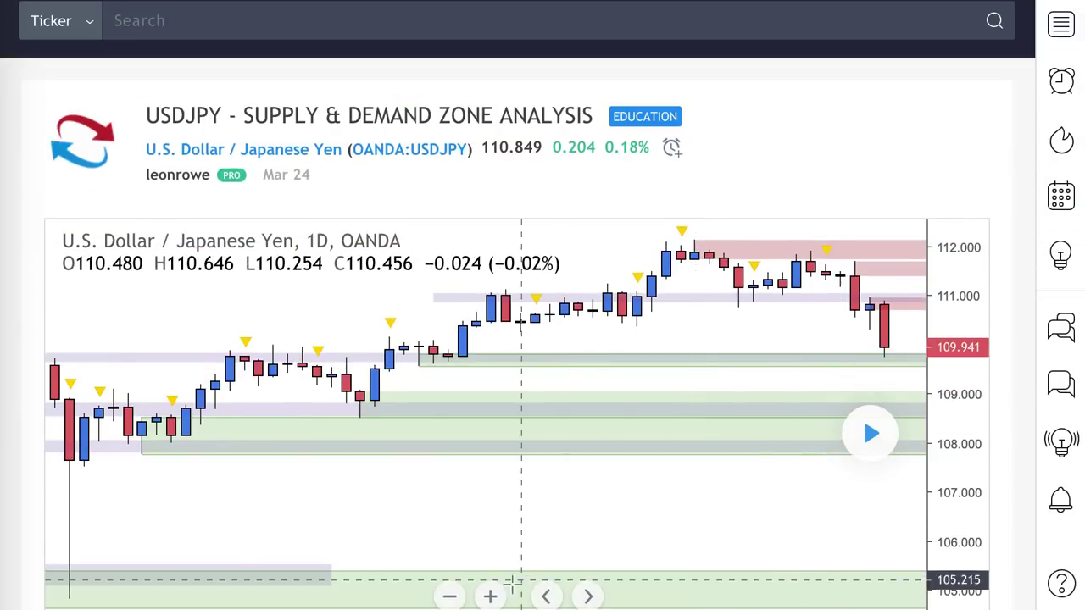
Zoom the USDJPY idea chart and play it forward to the latest candle at 110.849
left_click(490, 597)
left_click(491, 597)
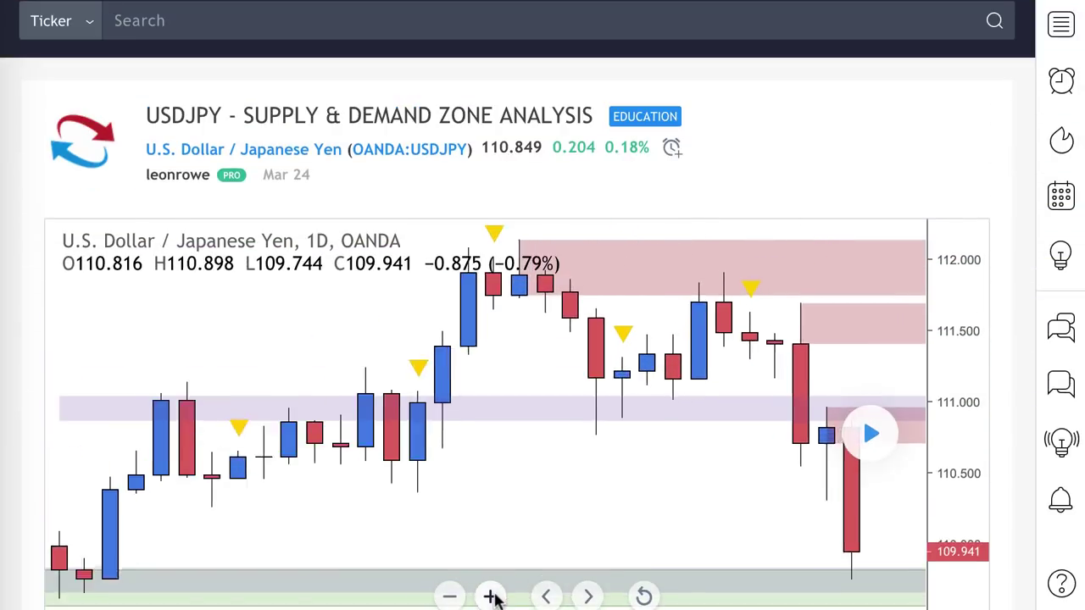
left_click(450, 596)
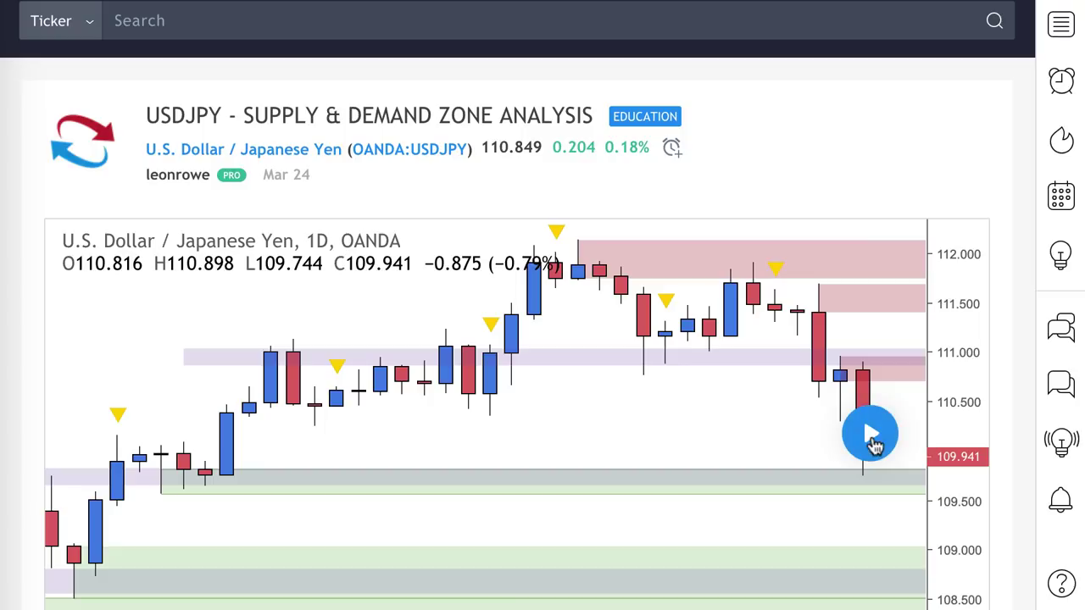
left_click(871, 440)
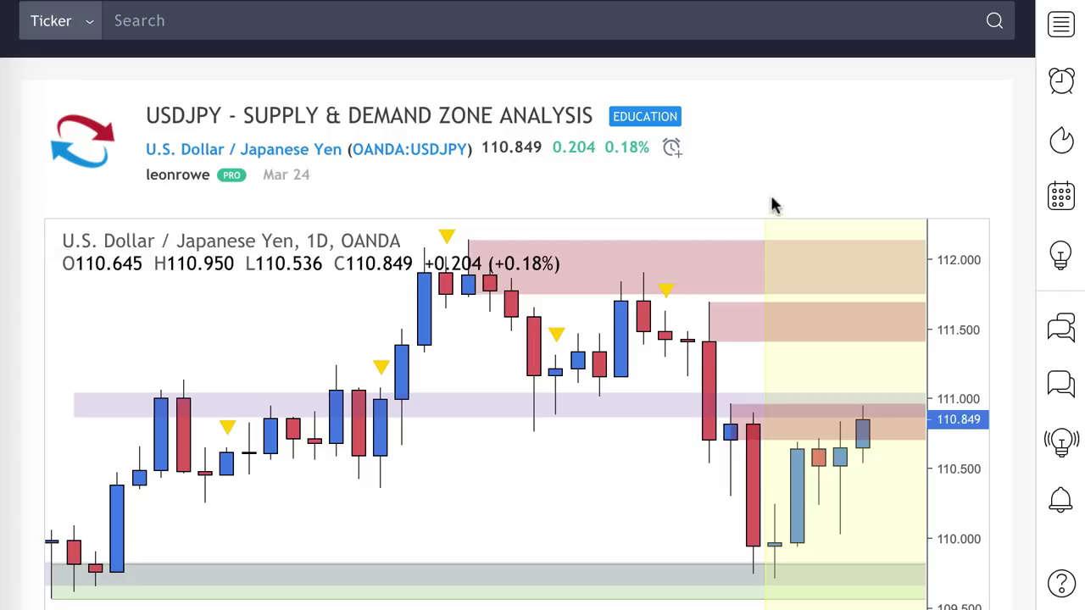
scroll(771, 204, "down", 1)
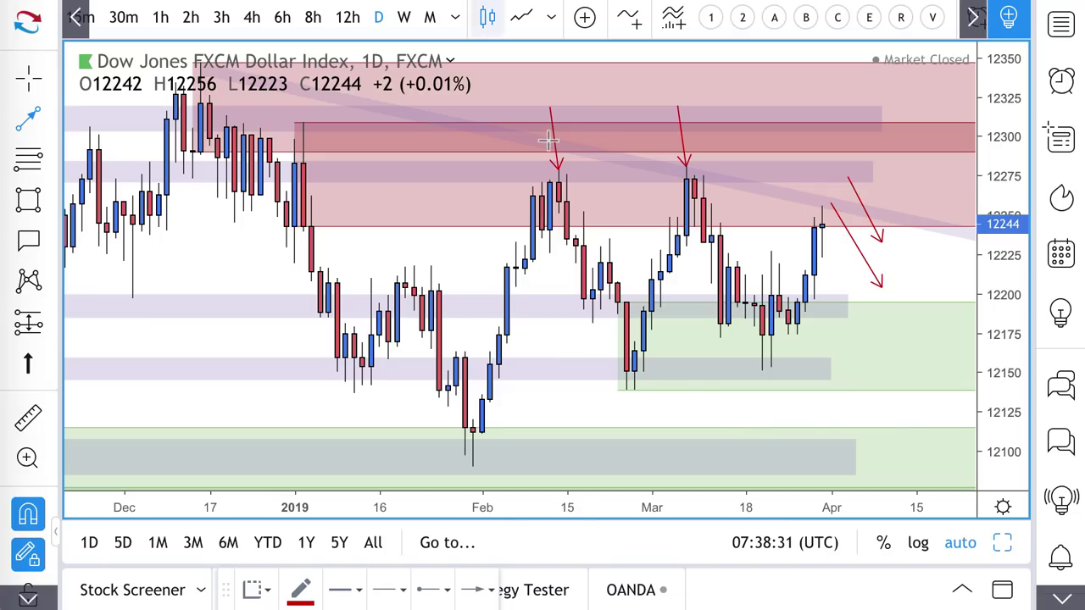
Switch to USD/JPY and draw a red arrow down from the last candle to 110.1
key("Down")
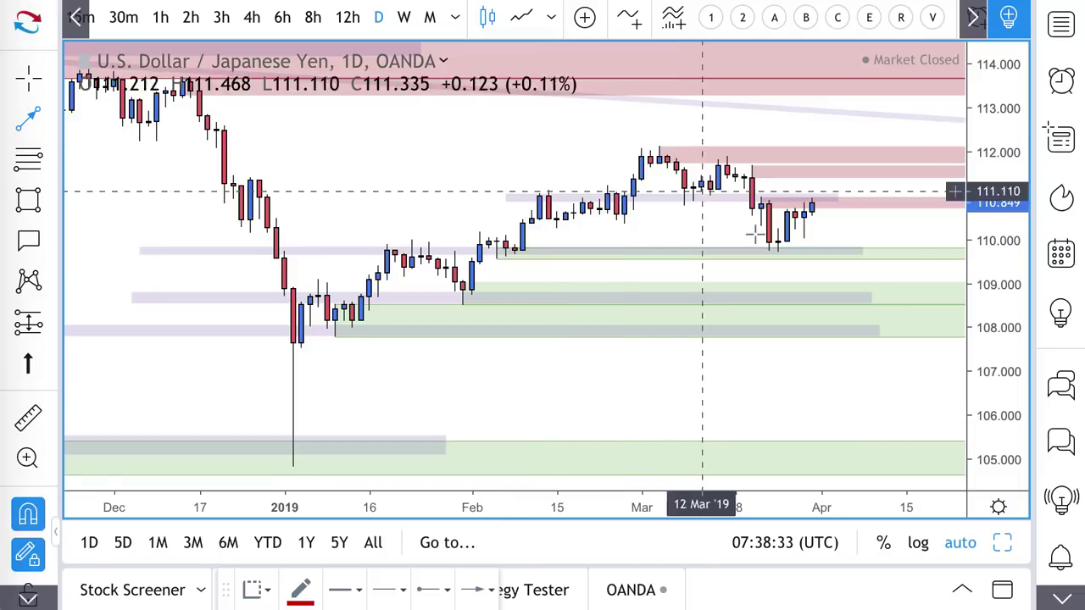
scroll(805, 240, "up", 2)
scroll(805, 240, "up", 2)
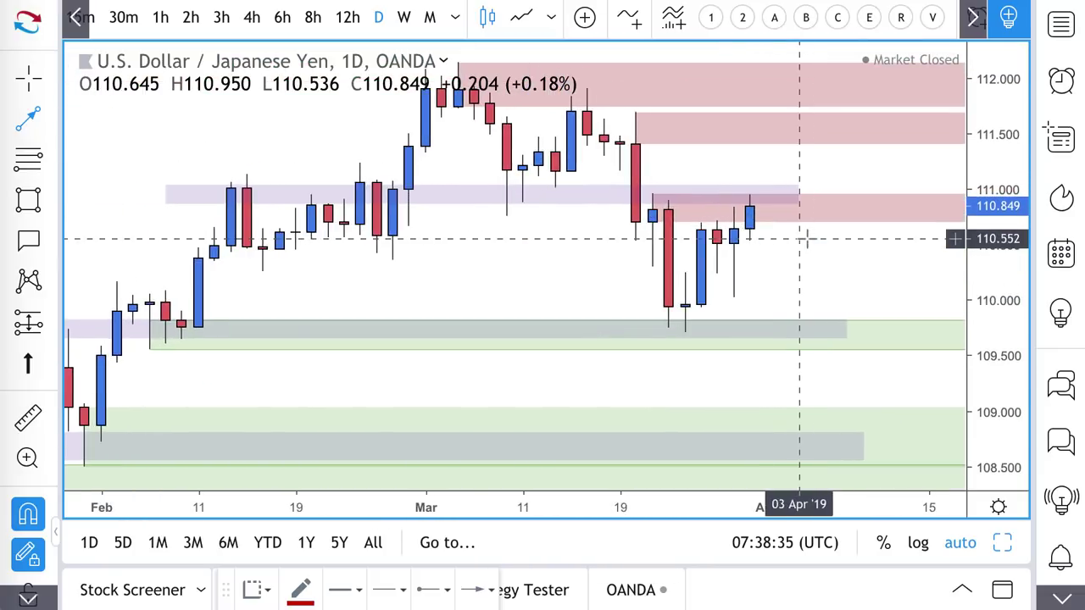
left_click(29, 120)
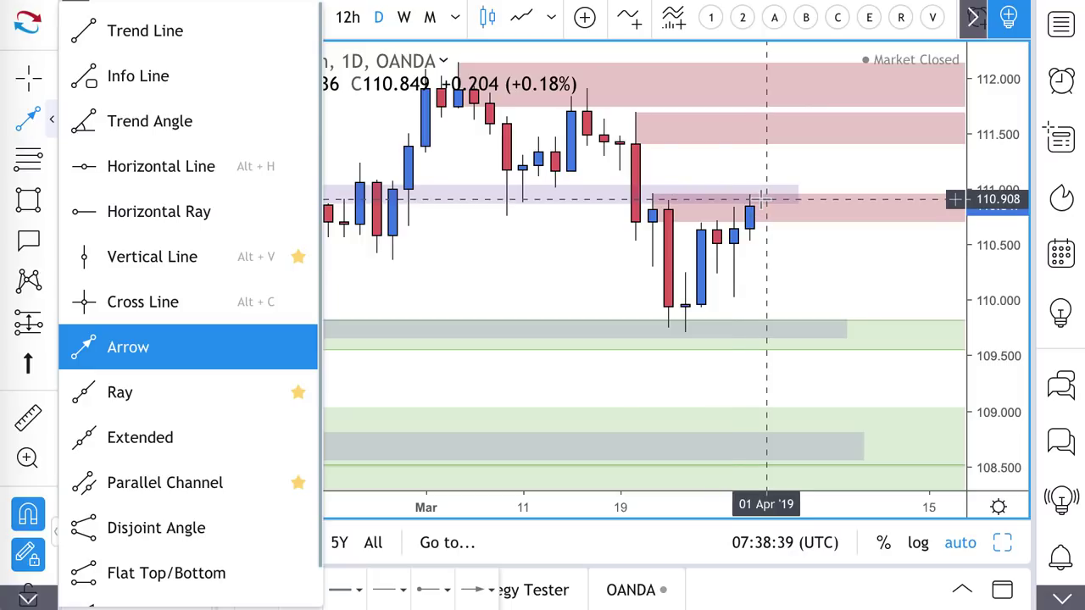
left_click(765, 199)
left_click(797, 285)
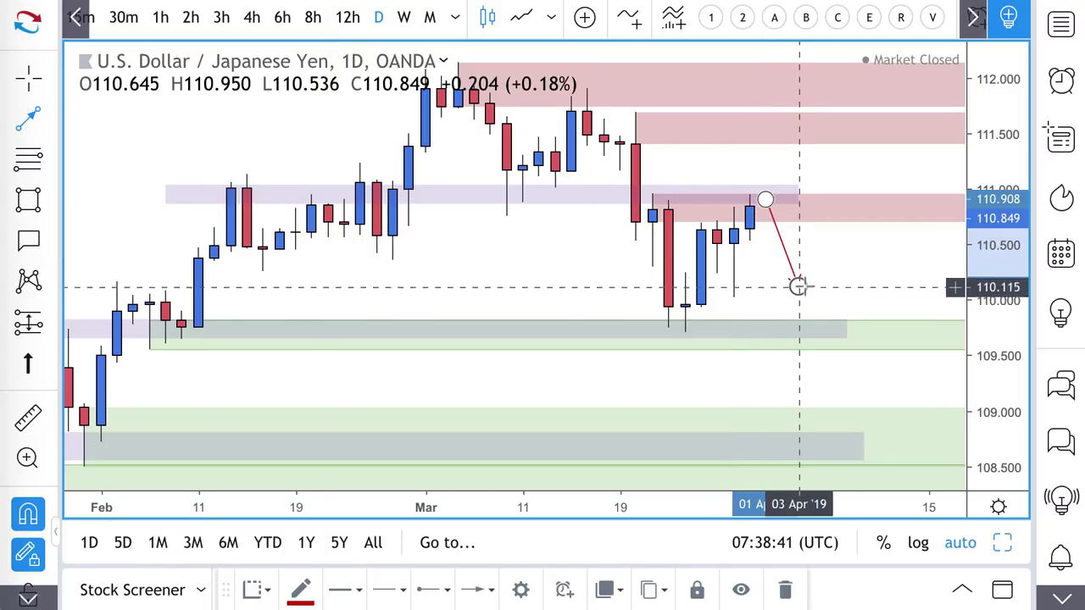
scroll(727, 383, "down", 1)
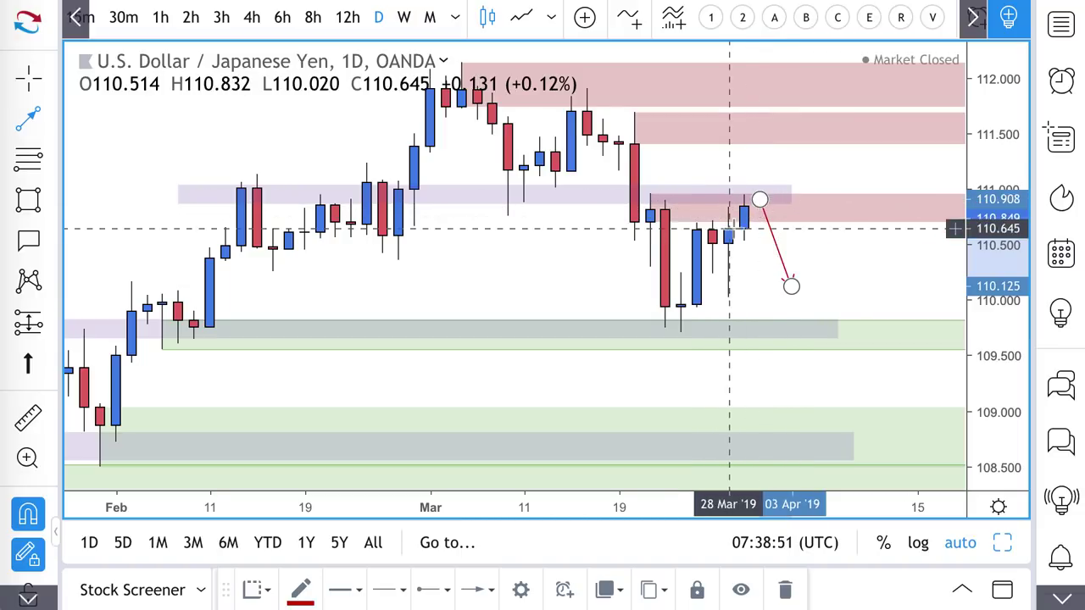
Draw red arrows pointing down from the upper supply zones to about 111.05 and 111.2
left_click(775, 123)
left_click(807, 183)
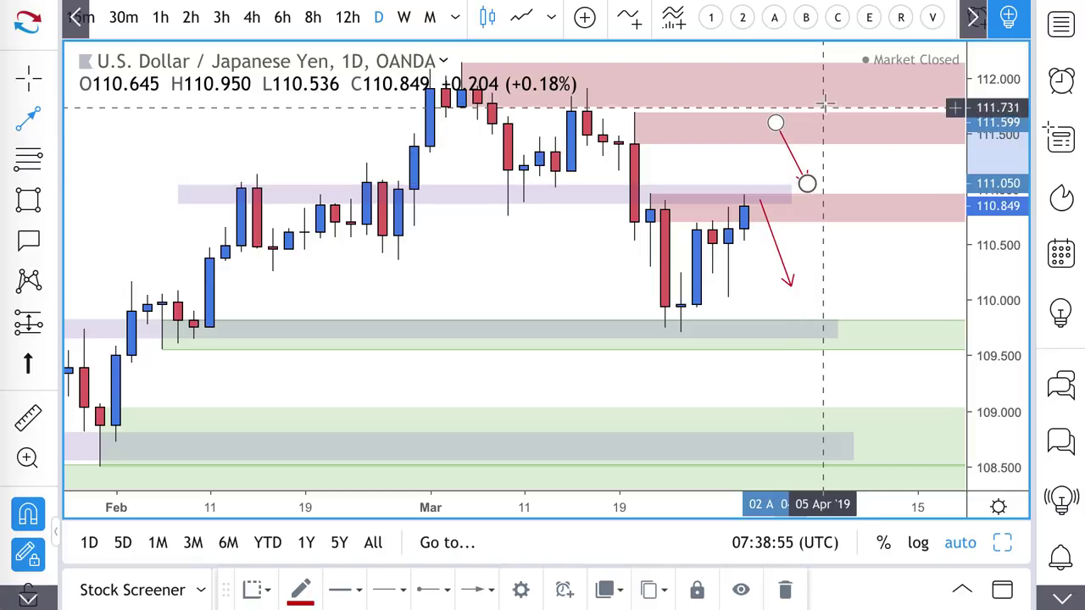
left_click(792, 87)
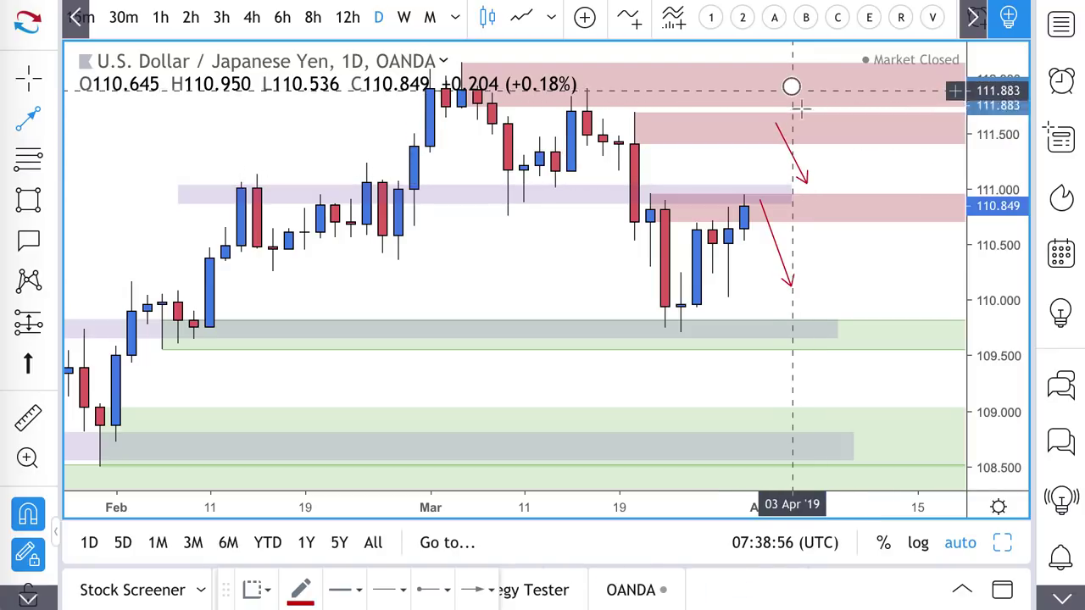
left_click(837, 164)
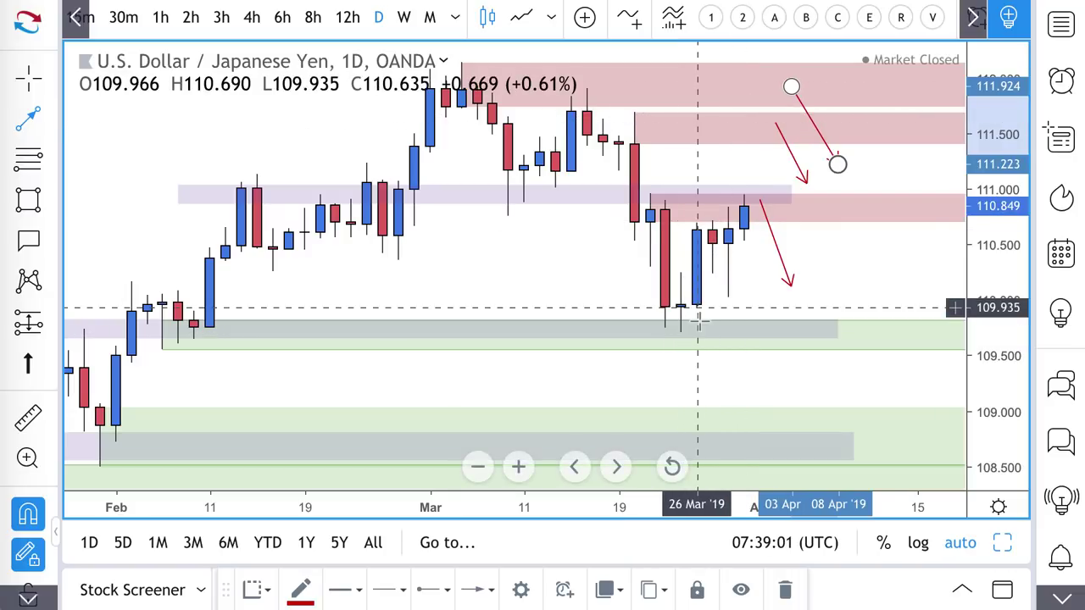
Draw upward arrows from the 109.586 and 108.553 demand zones and from the last high to 111.609
left_click(821, 346)
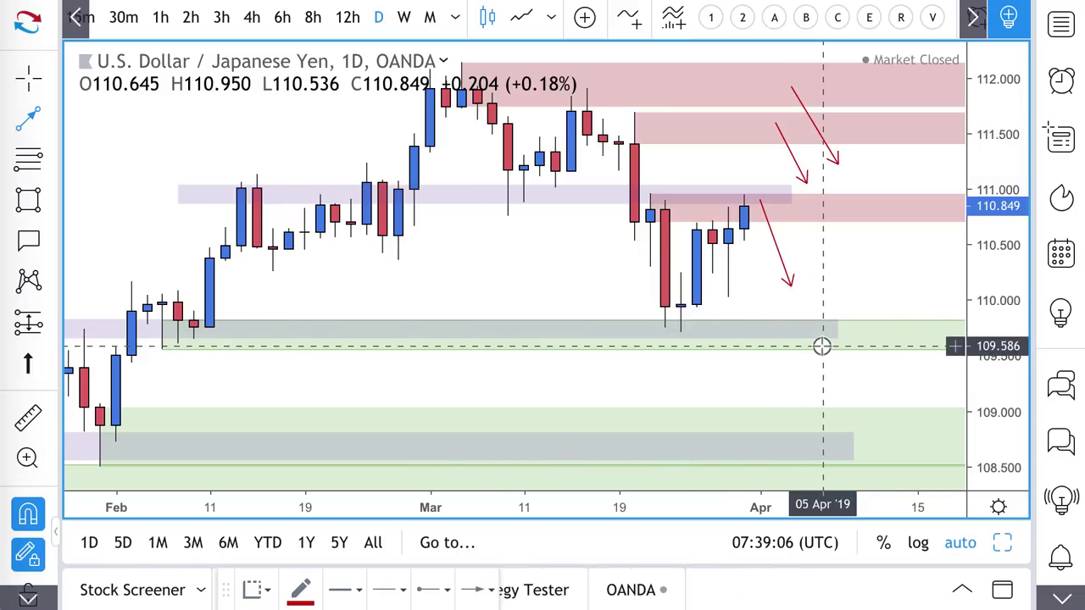
left_click(883, 253)
scroll(810, 366, "down", 2)
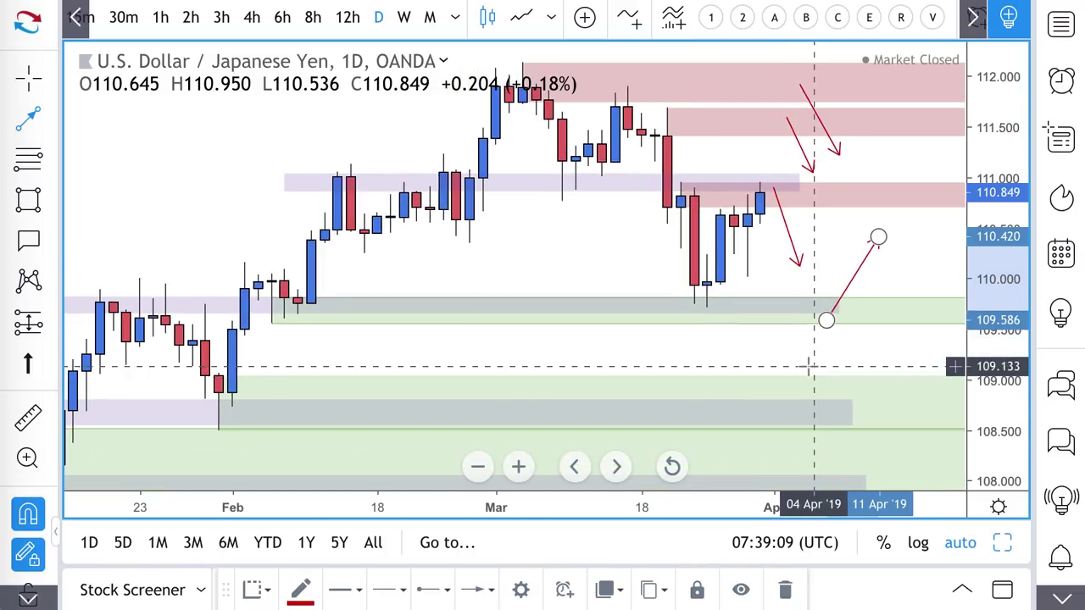
left_click(838, 425)
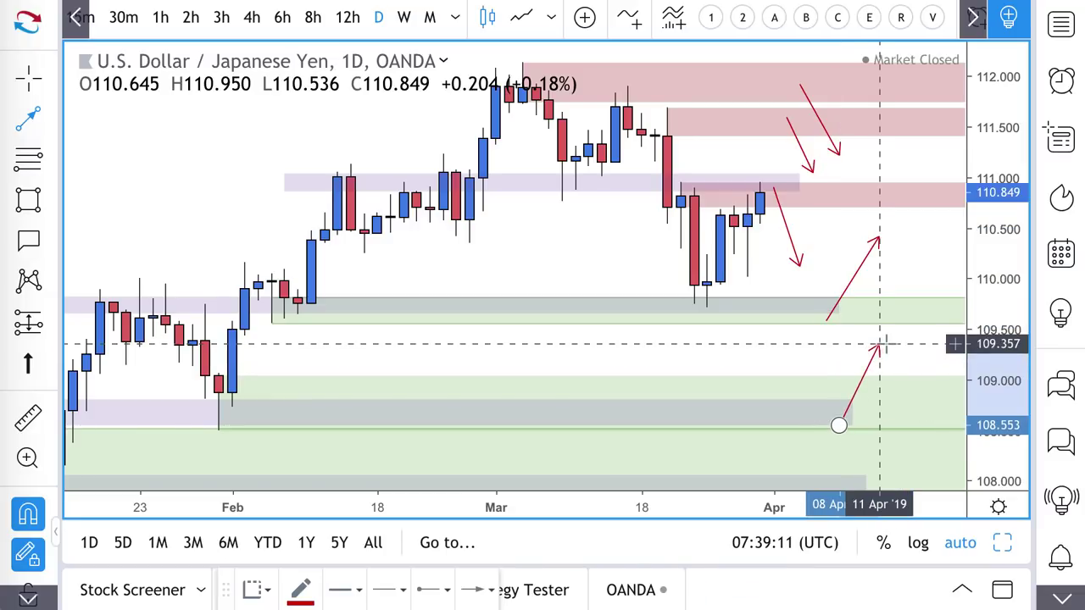
left_click(876, 343)
scroll(764, 229, "up", 3)
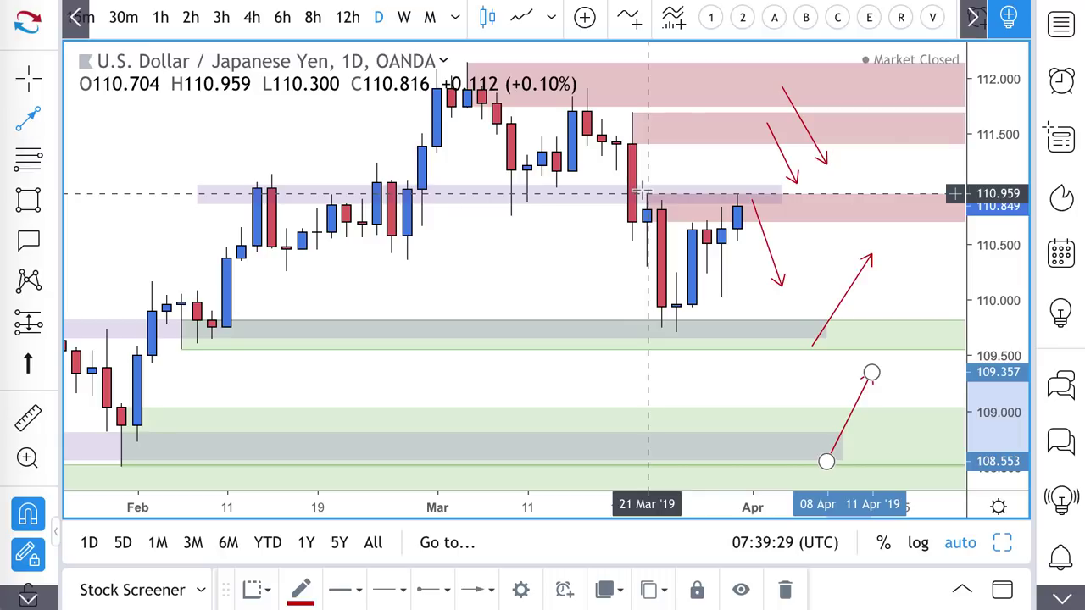
left_click(736, 195)
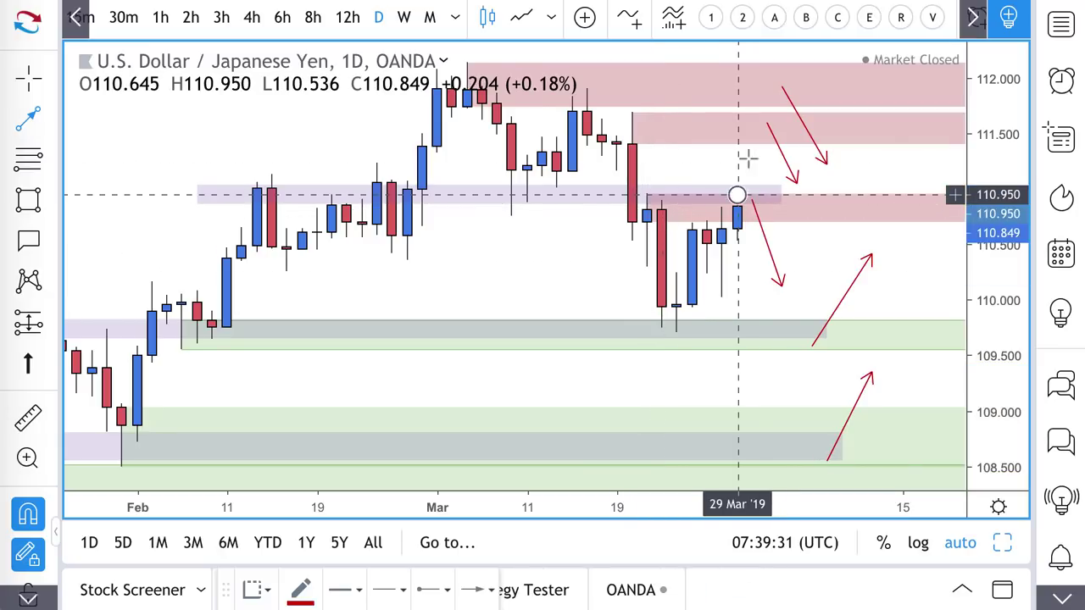
left_click(752, 122)
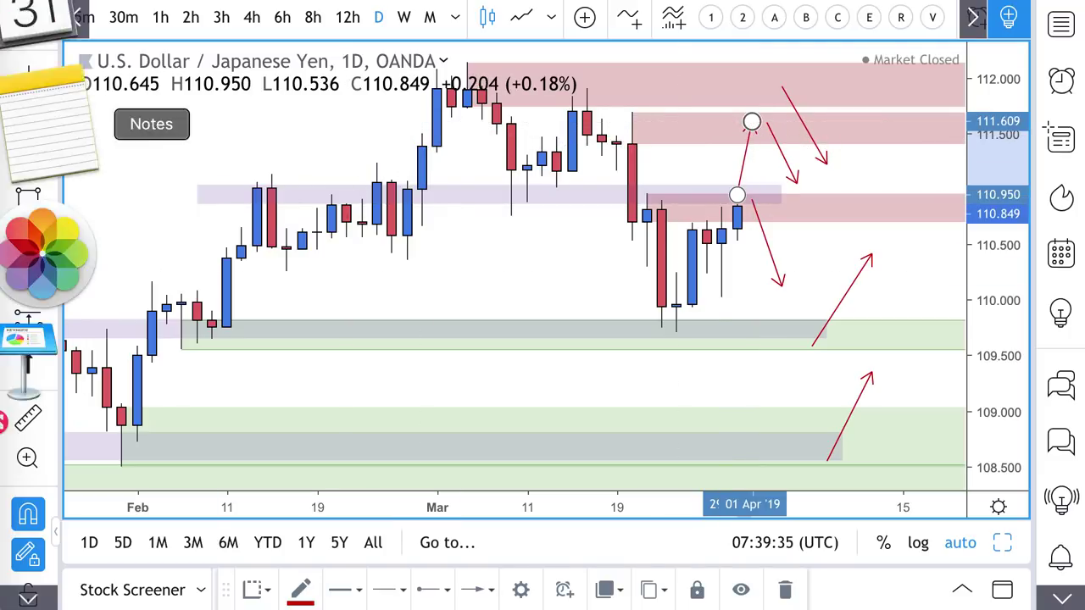
left_click(25, 164)
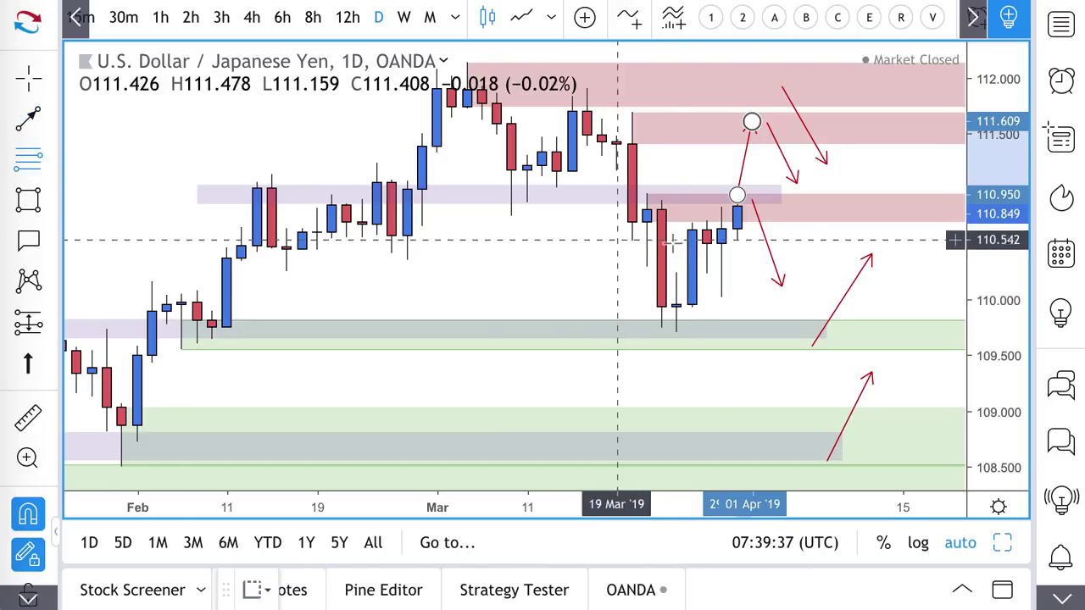
left_click(707, 229)
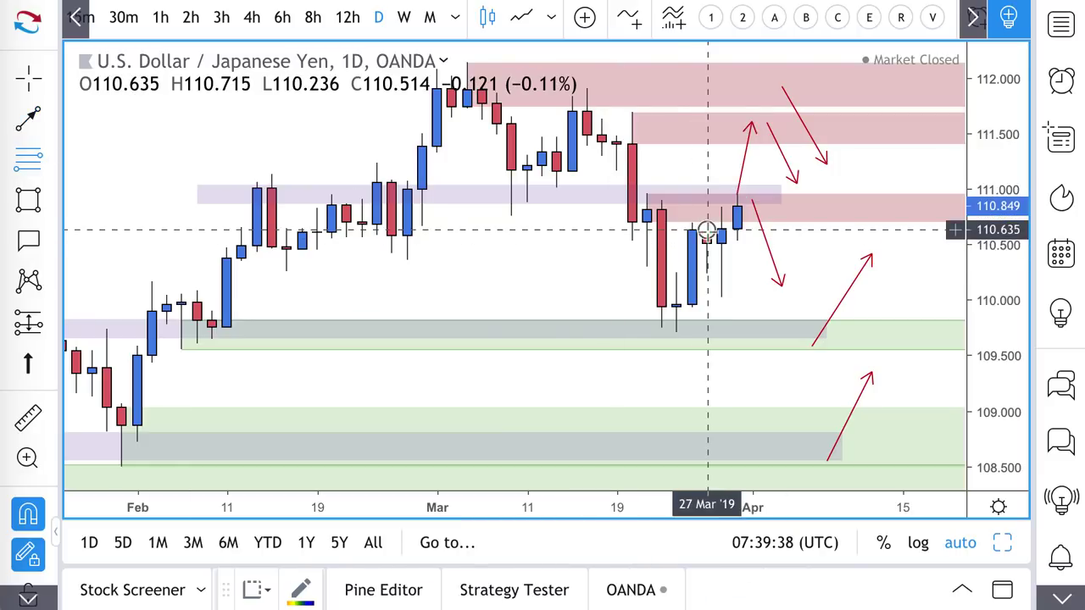
left_click(682, 438)
left_click(268, 591)
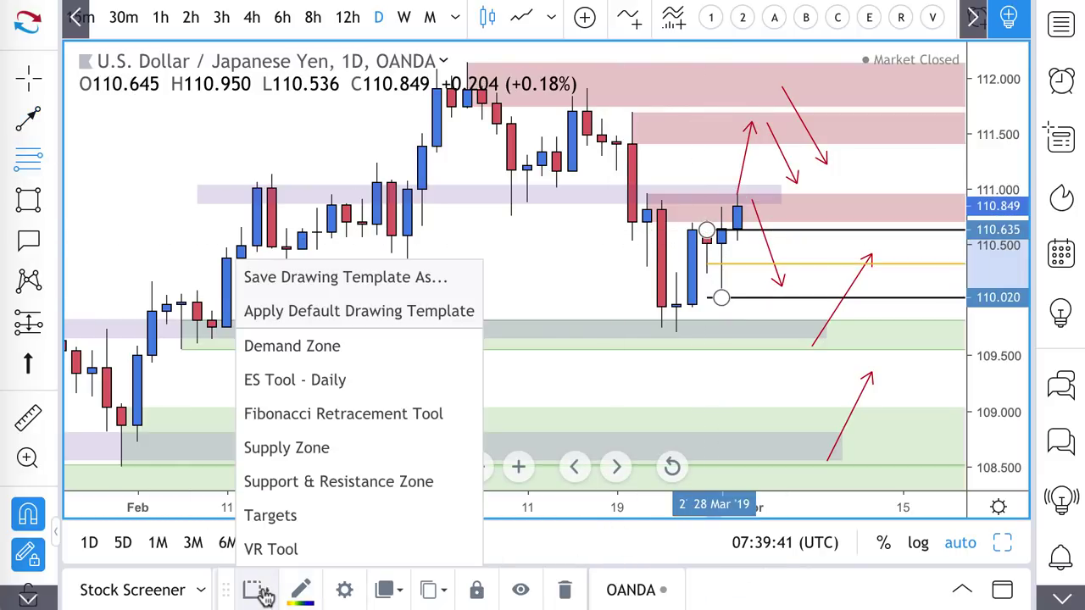
left_click(382, 343)
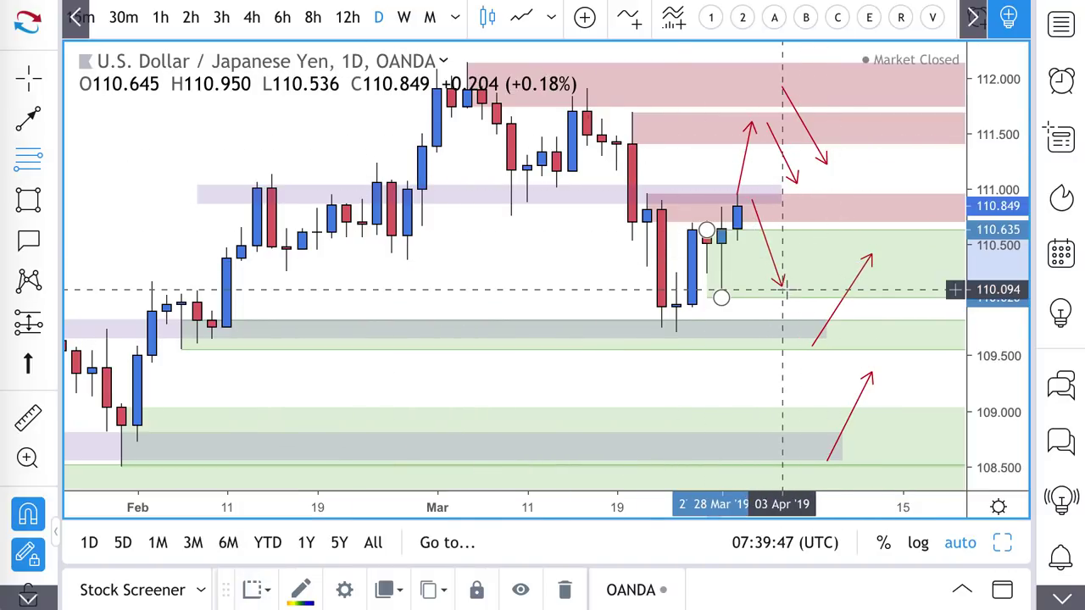
key("Delete")
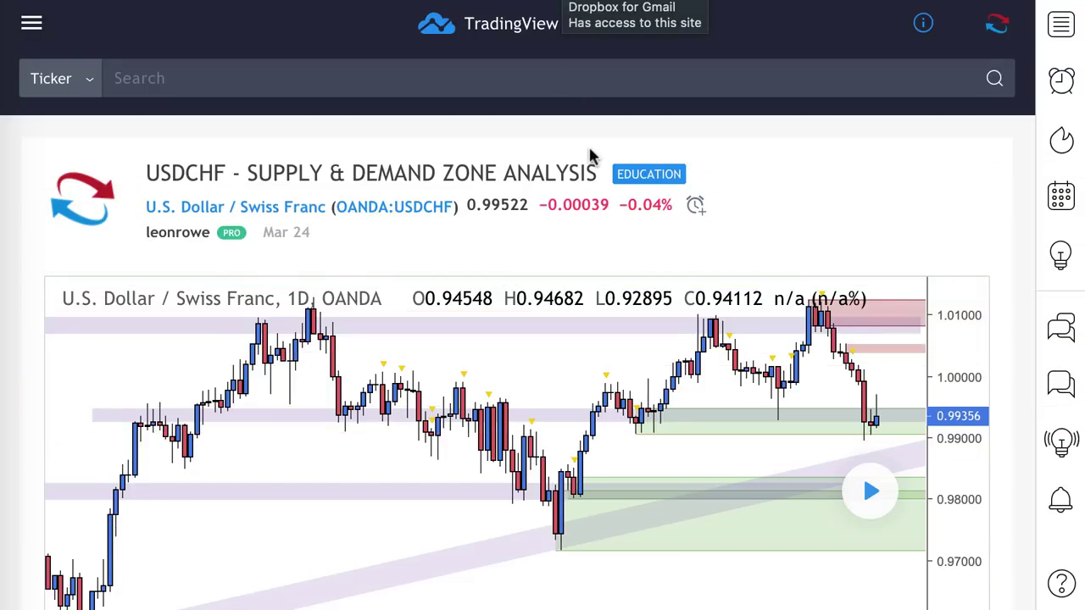
Zoom into the USDCHF idea chart and play it forward to reveal the new bars
scroll(591, 157, "down", 2)
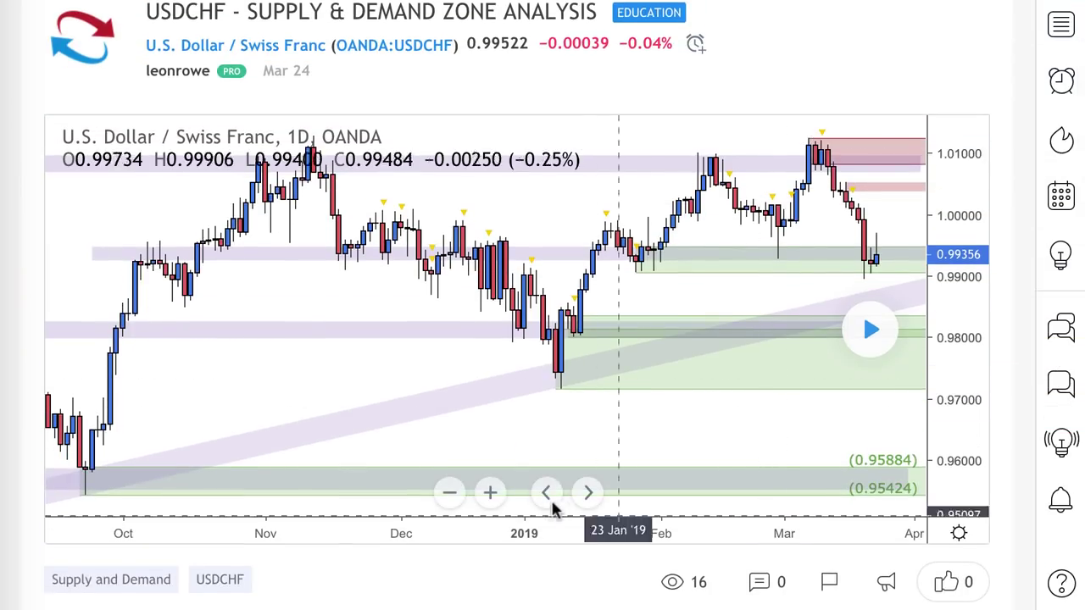
left_click(490, 493)
left_click(490, 493)
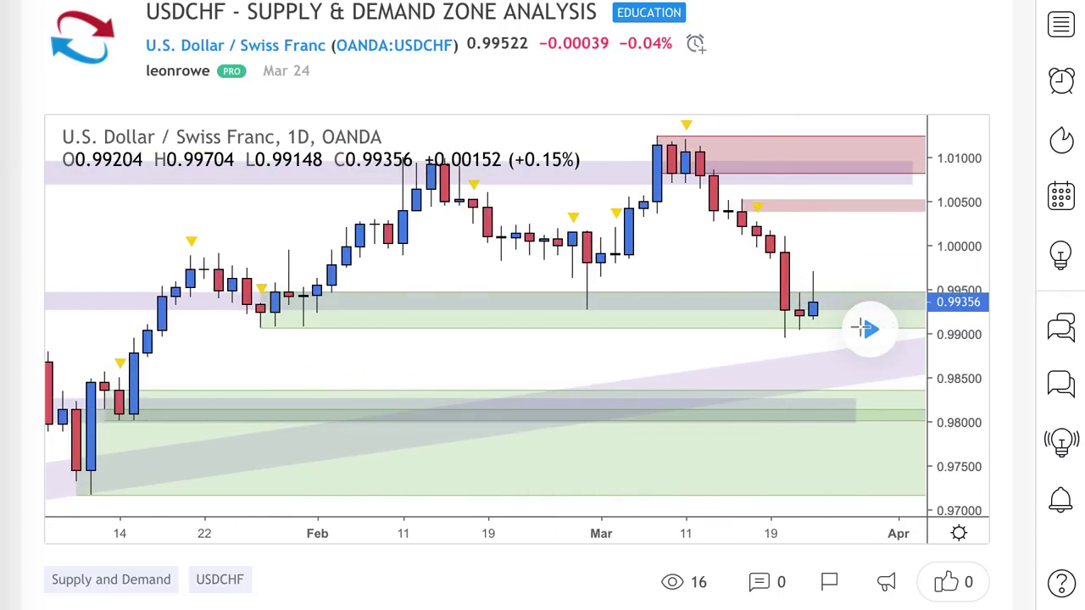
left_click(871, 331)
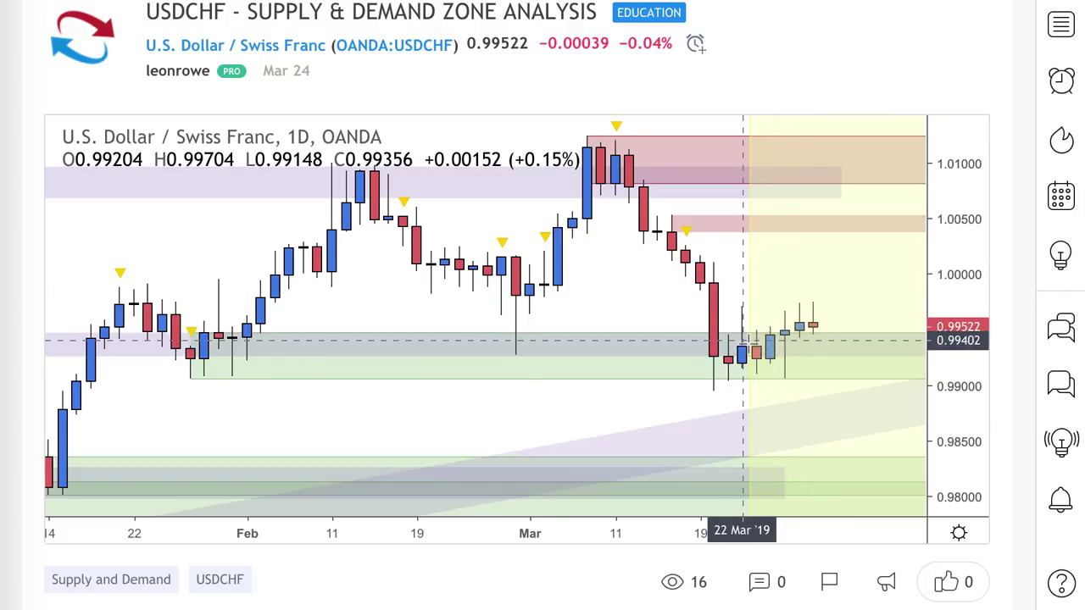
Zoom the USDCHF idea chart out to show more history and scroll back up the page
scroll(743, 330, "down", 2)
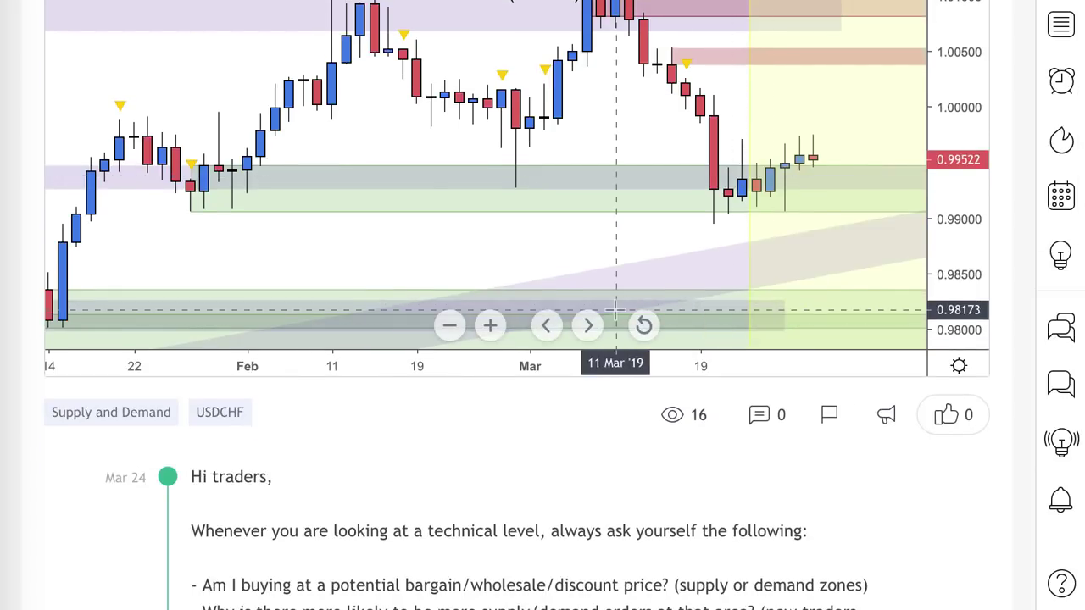
left_click(449, 326)
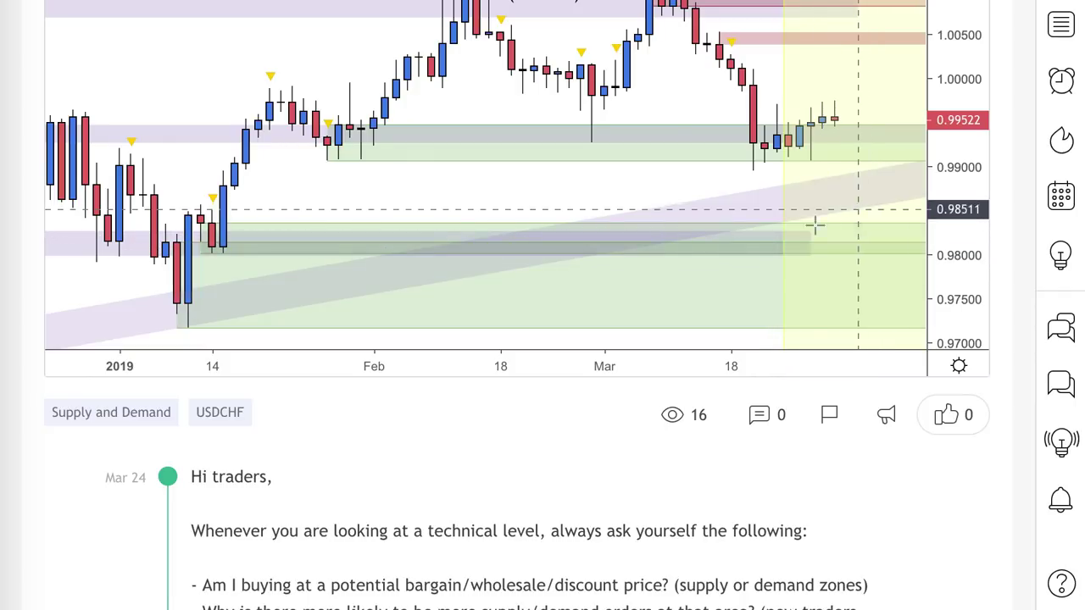
scroll(803, 227, "up", 1)
scroll(803, 227, "up", 1)
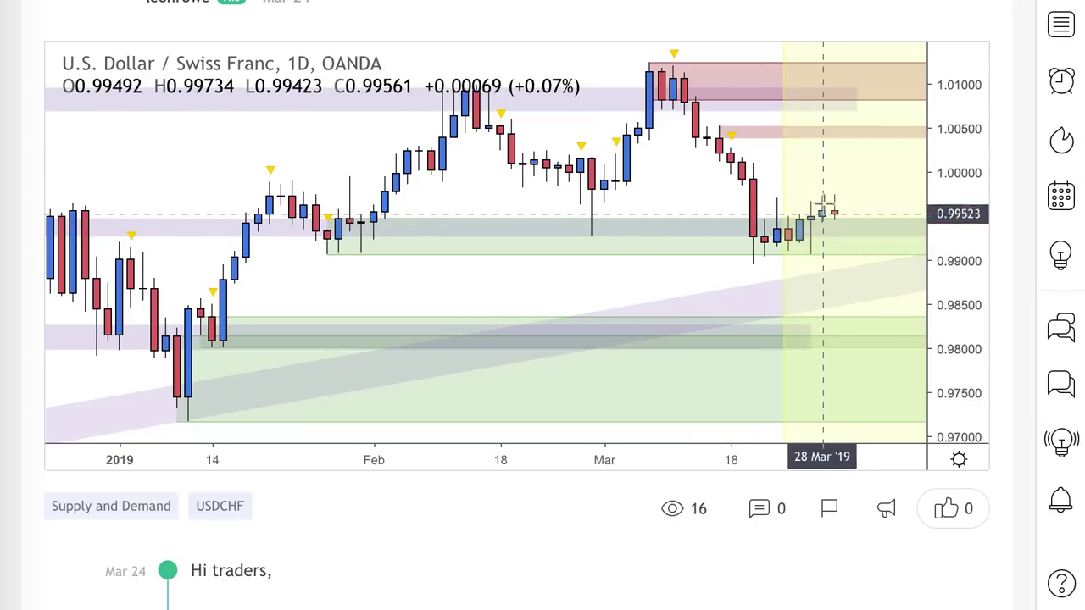
scroll(811, 219, "up", 1)
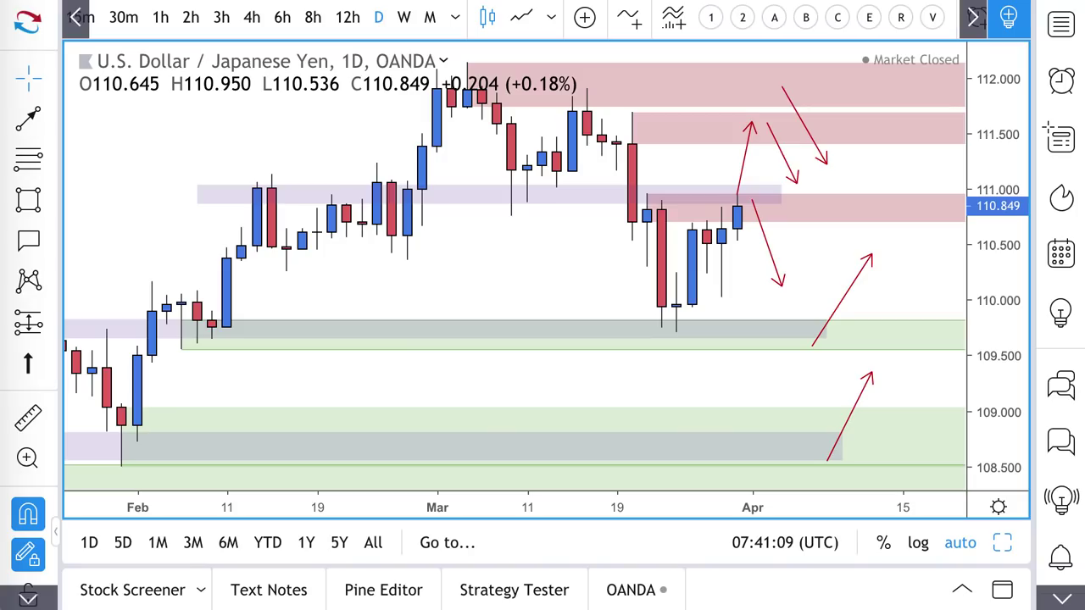
Switch to USD/CHF and draw arrows down to 0.9905 and up from the lower demand zone
key("ctrl+Tab")
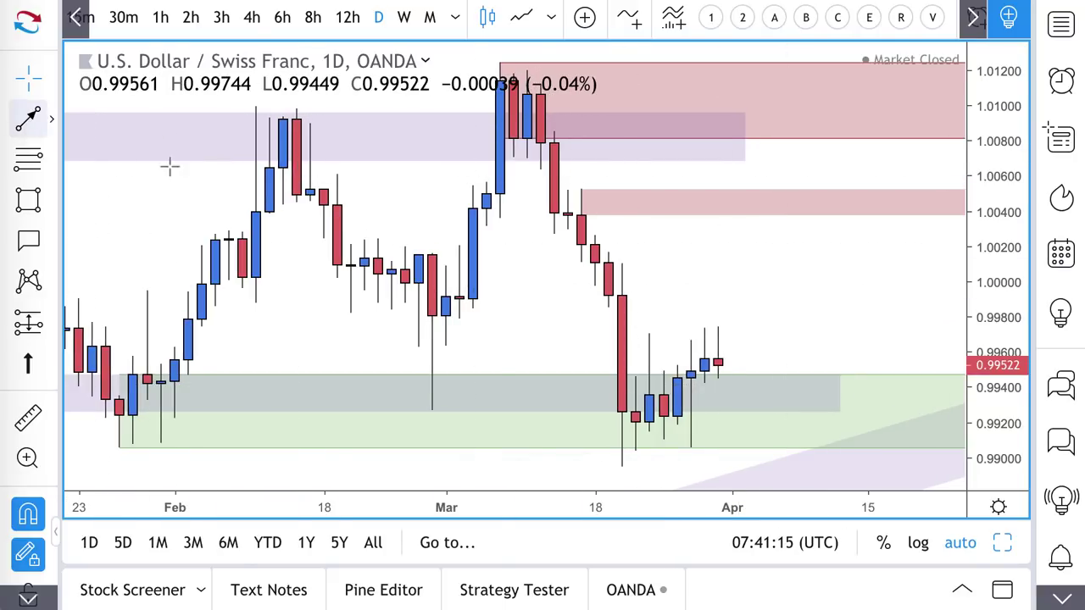
scroll(625, 342, "down", 3)
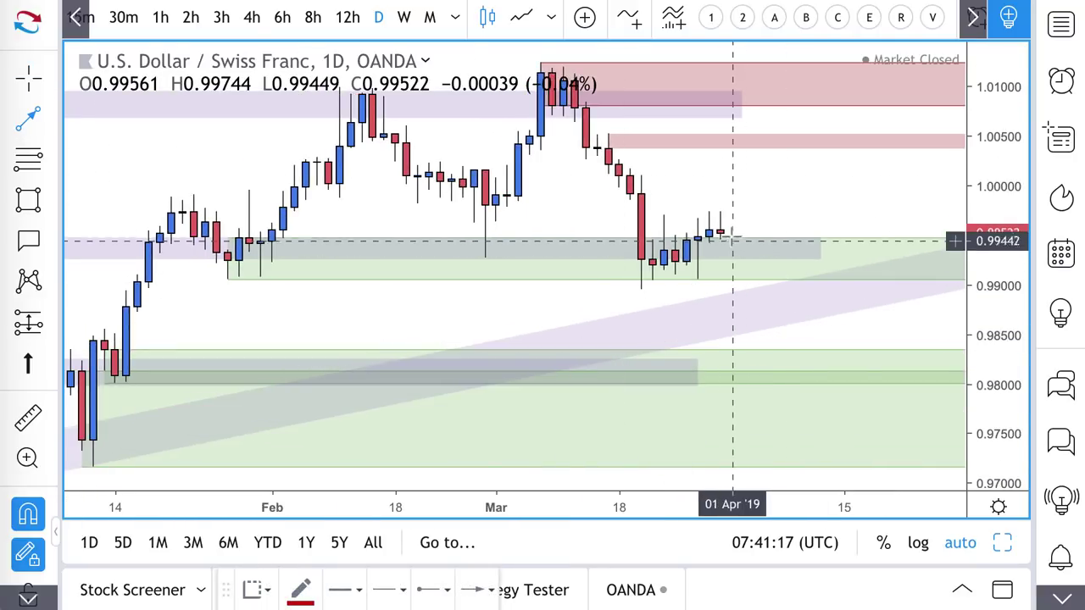
left_click(721, 228)
left_click(741, 280)
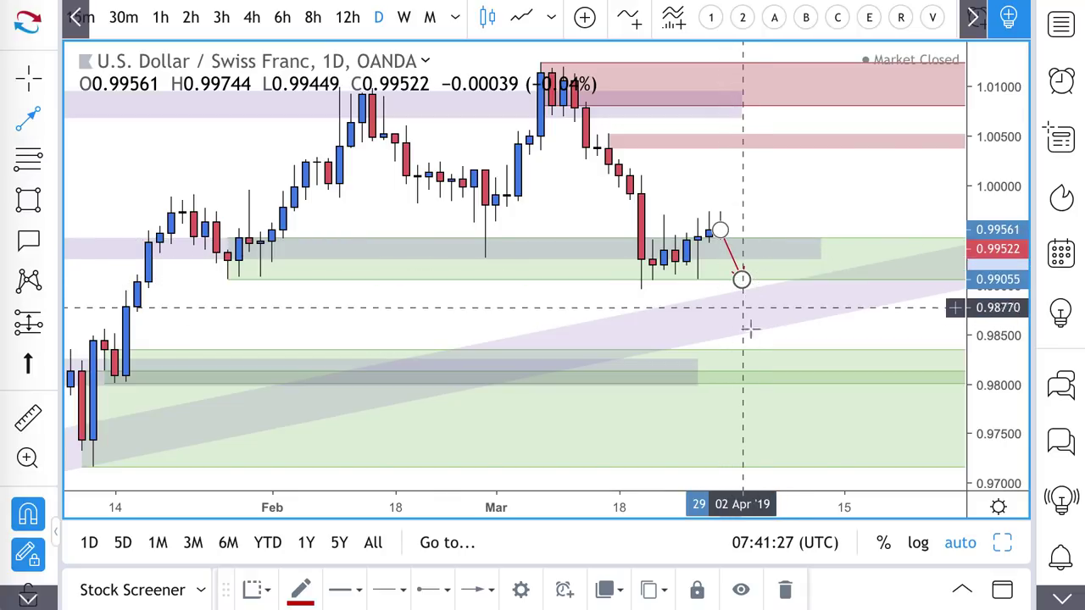
scroll(762, 373, "down", 2)
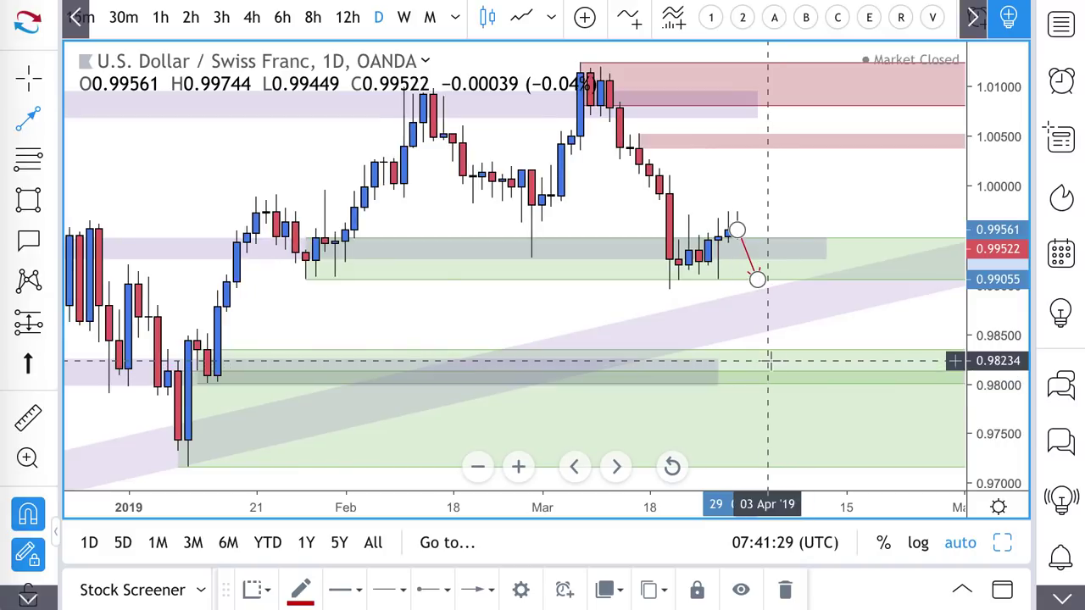
left_click_drag(778, 373, 836, 311)
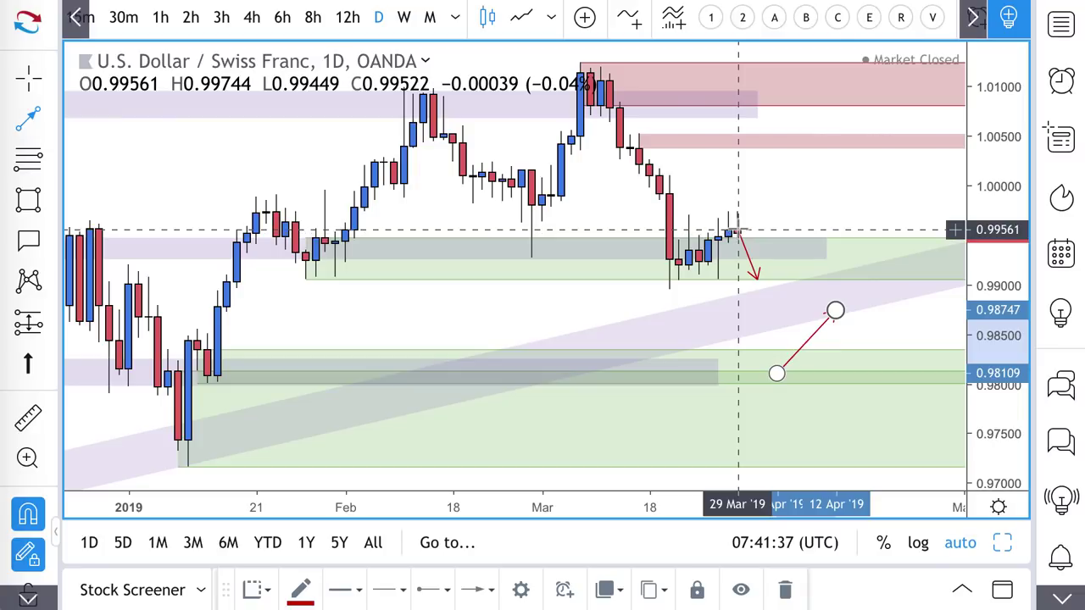
Draw zig-zag arrows up to the 1.0045 supply zone and via 0.995 back toward demand
mouse_move(738, 229)
left_mouse_down()
mouse_move(789, 169)
mouse_move(788, 149)
left_mouse_up()
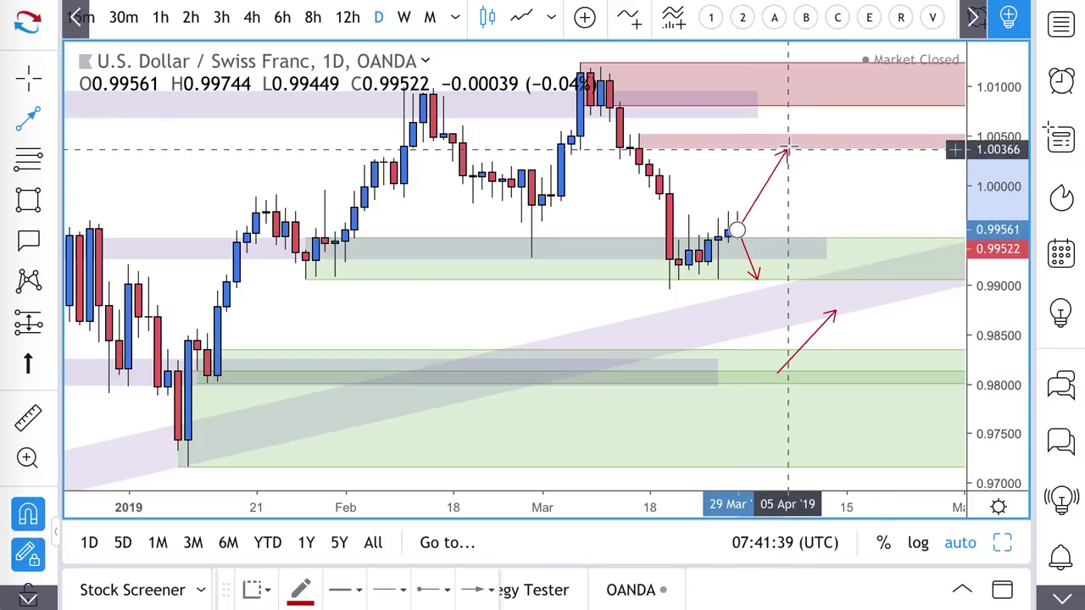
left_click(787, 141)
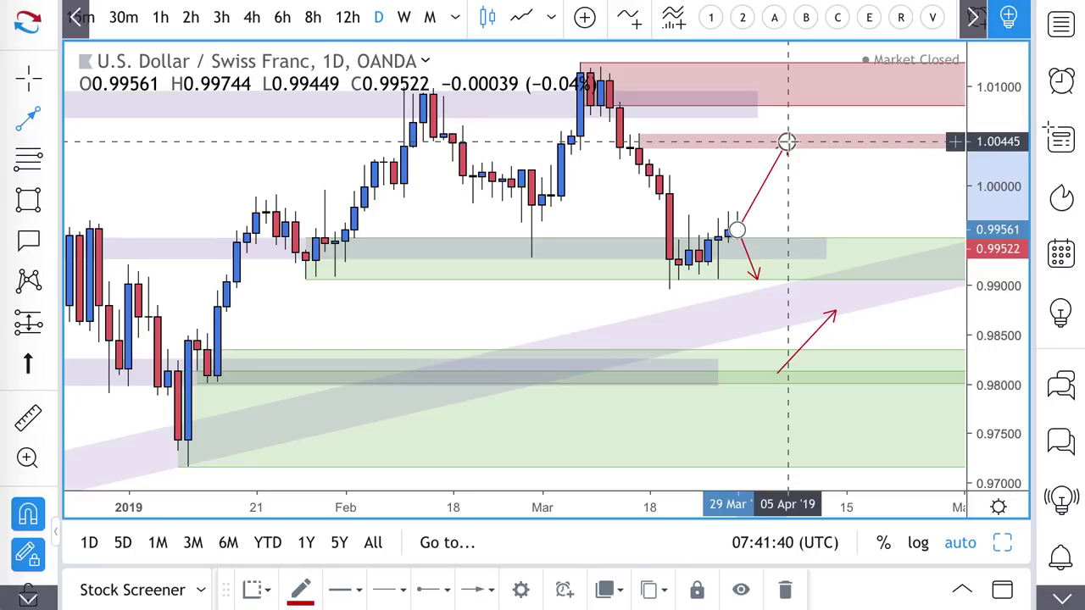
double_click(835, 219)
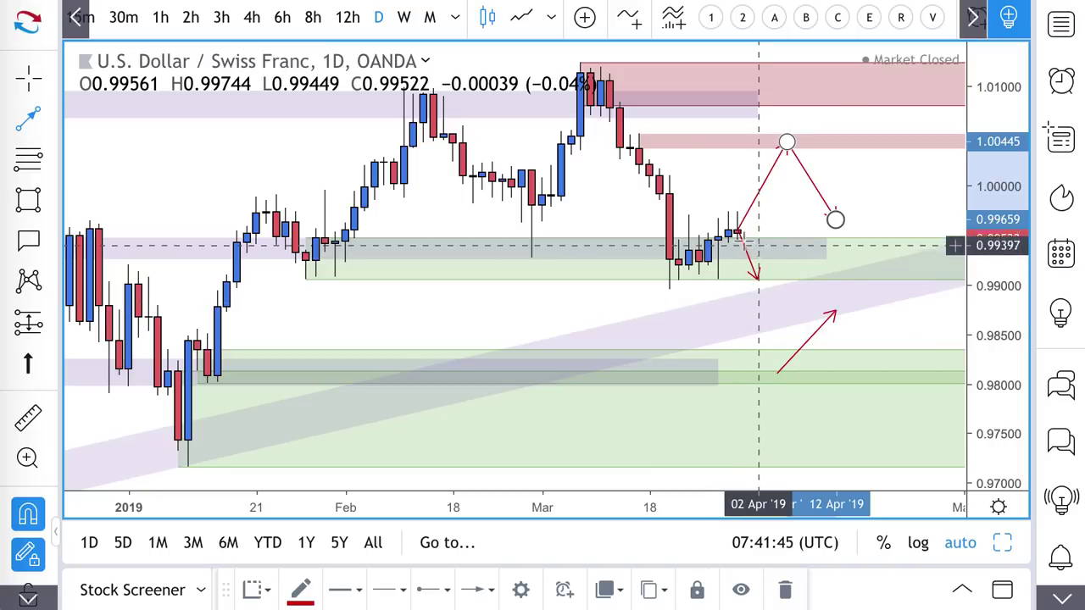
left_click_drag(768, 318, 806, 236)
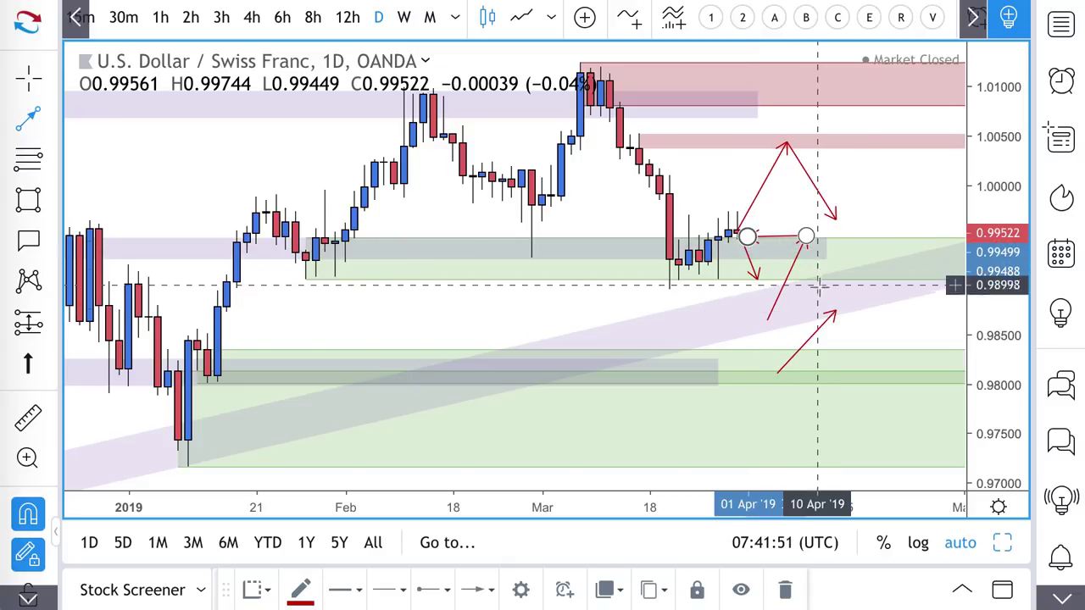
left_click_drag(807, 236, 865, 340)
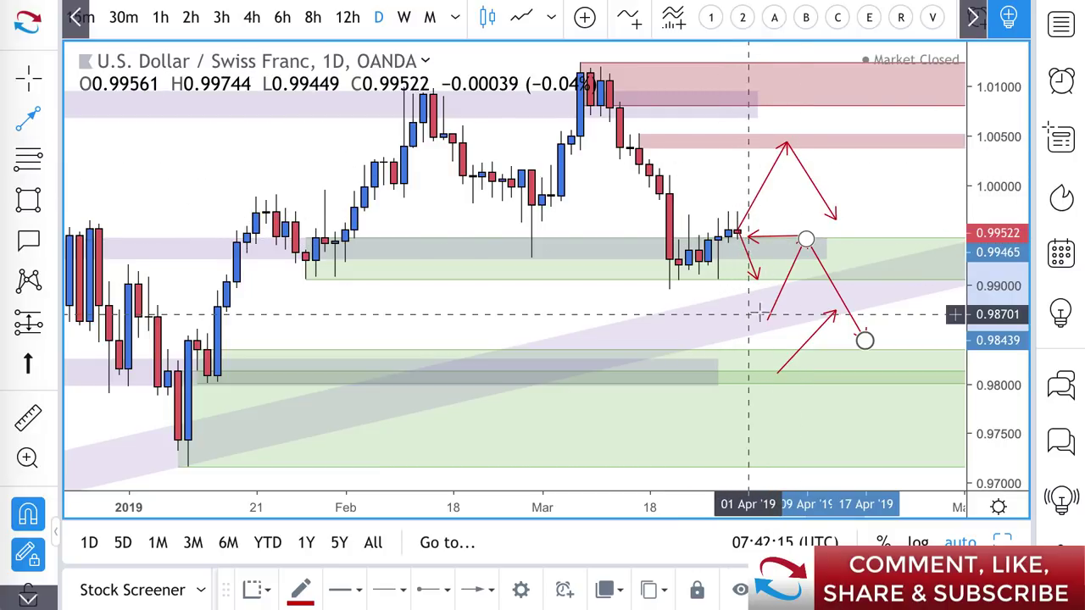
left_click(739, 229)
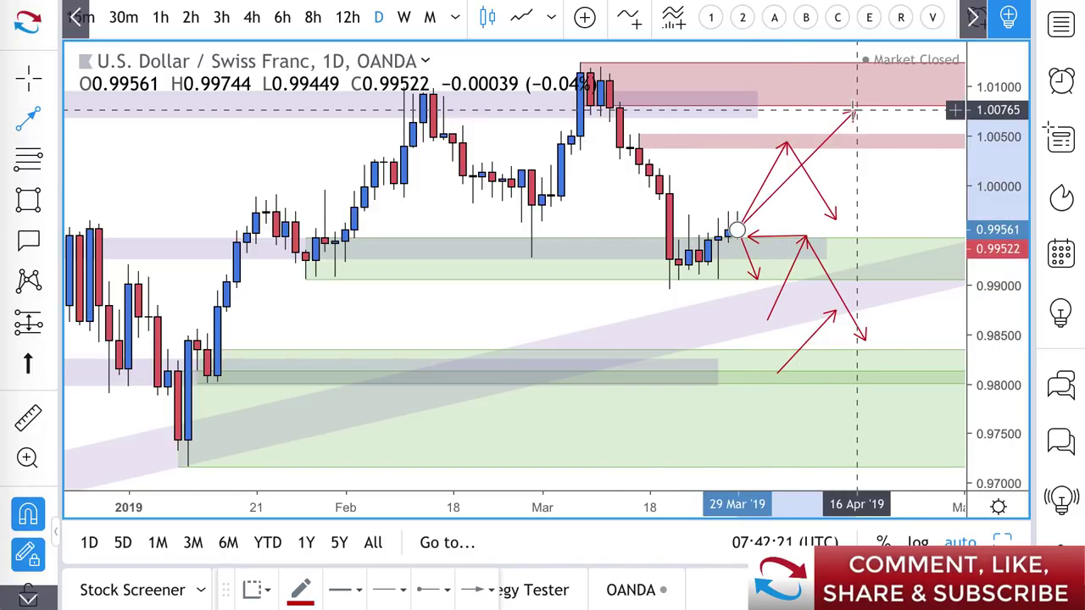
key("Escape")
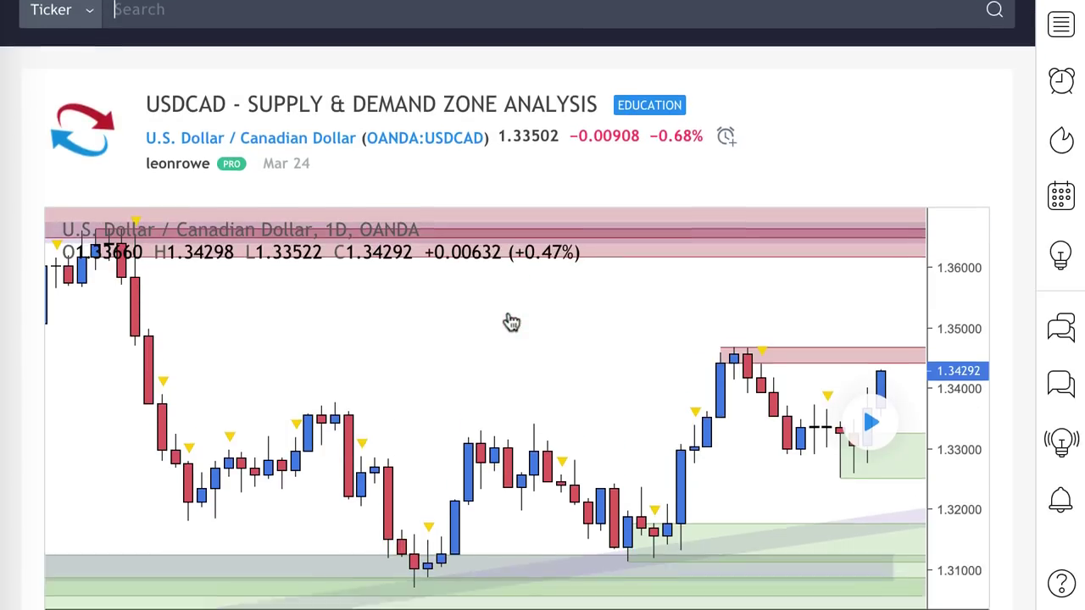
Load the USDCAD idea's candles after March 24 and zoom in three times on them
scroll(511, 322, "down", 1)
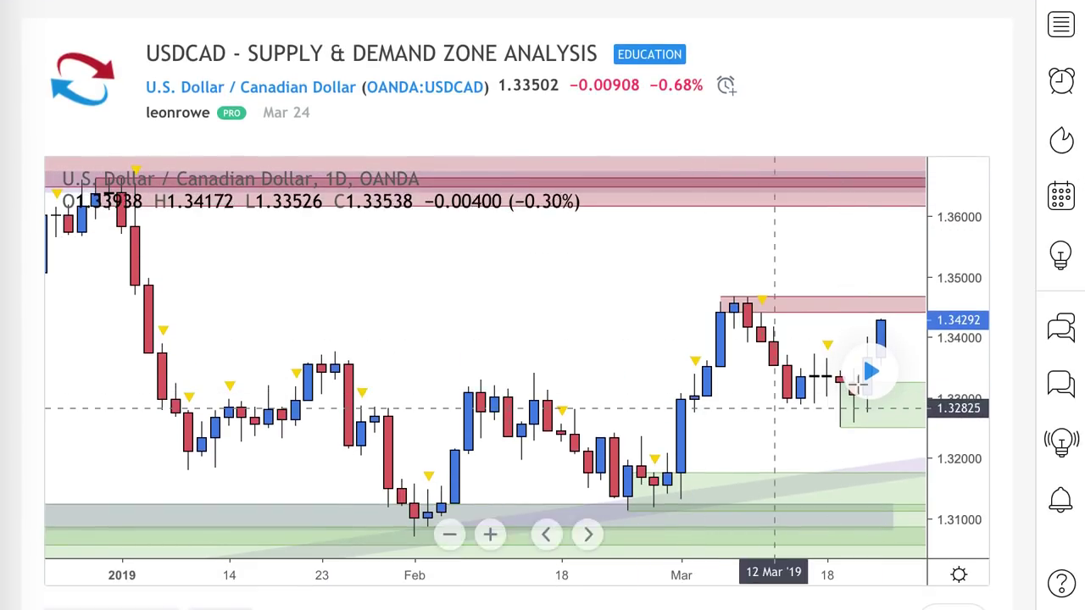
left_click(869, 373)
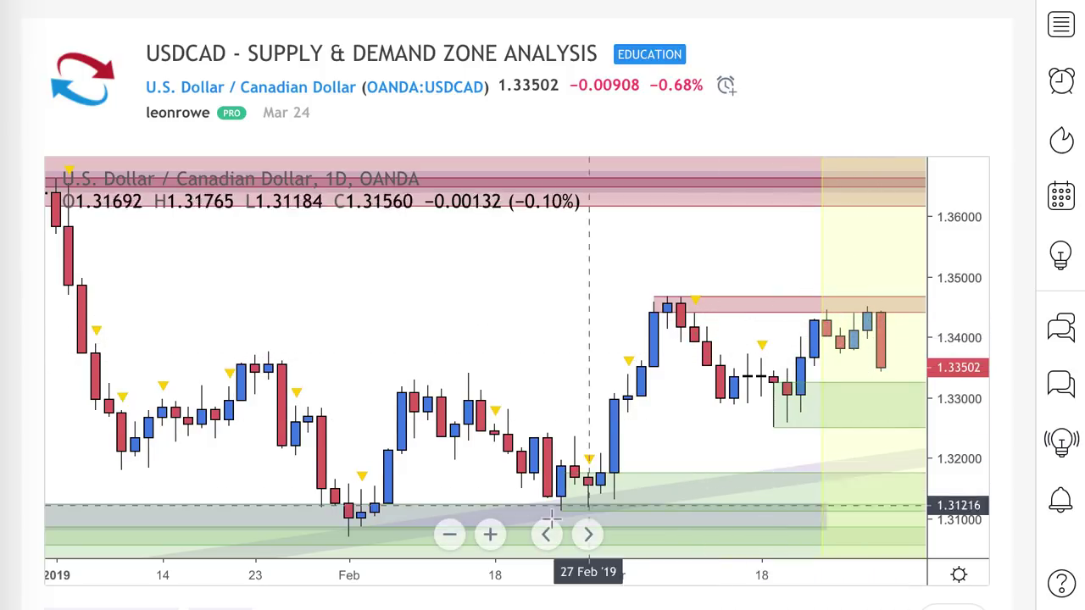
left_click(490, 534)
left_click(489, 534)
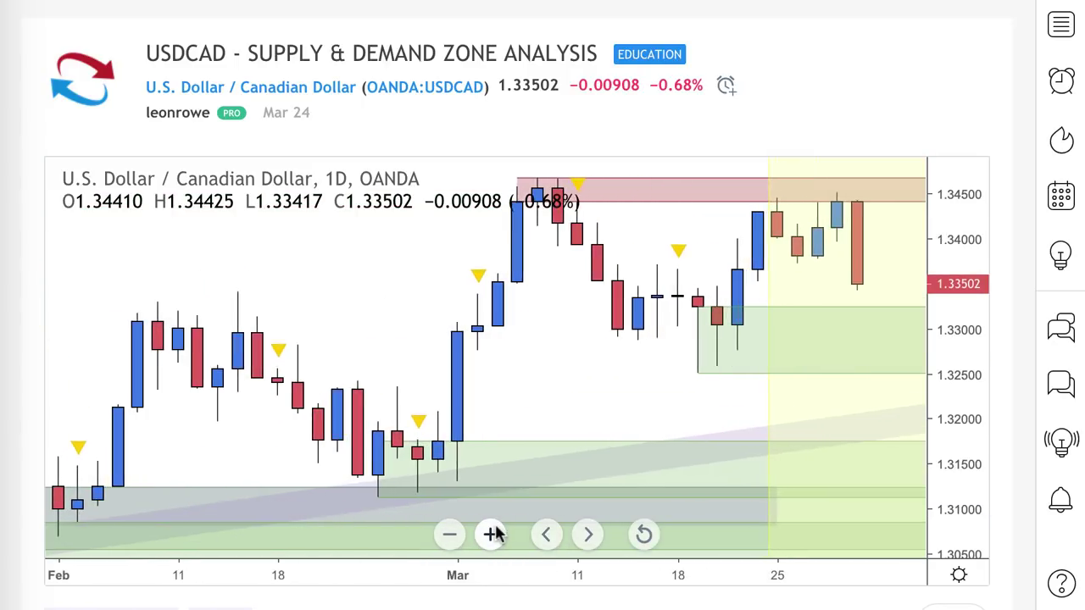
left_click(490, 534)
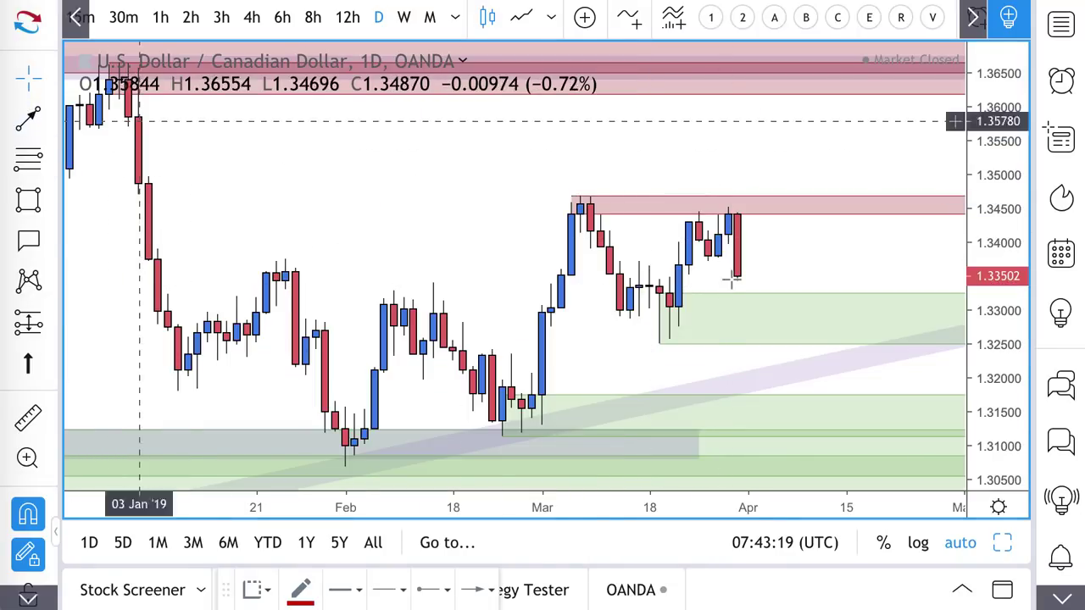
Draw an arrow up to 1.339 and a Support & Resistance Zone rectangle from January to 10 Apr
left_click(757, 324)
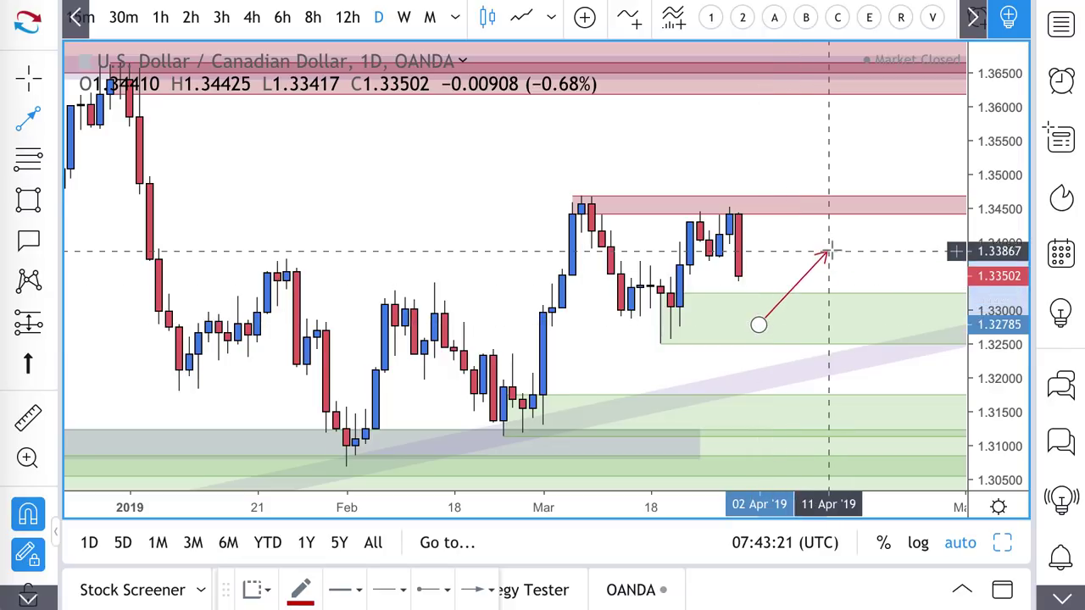
left_click(827, 251)
left_click(28, 198)
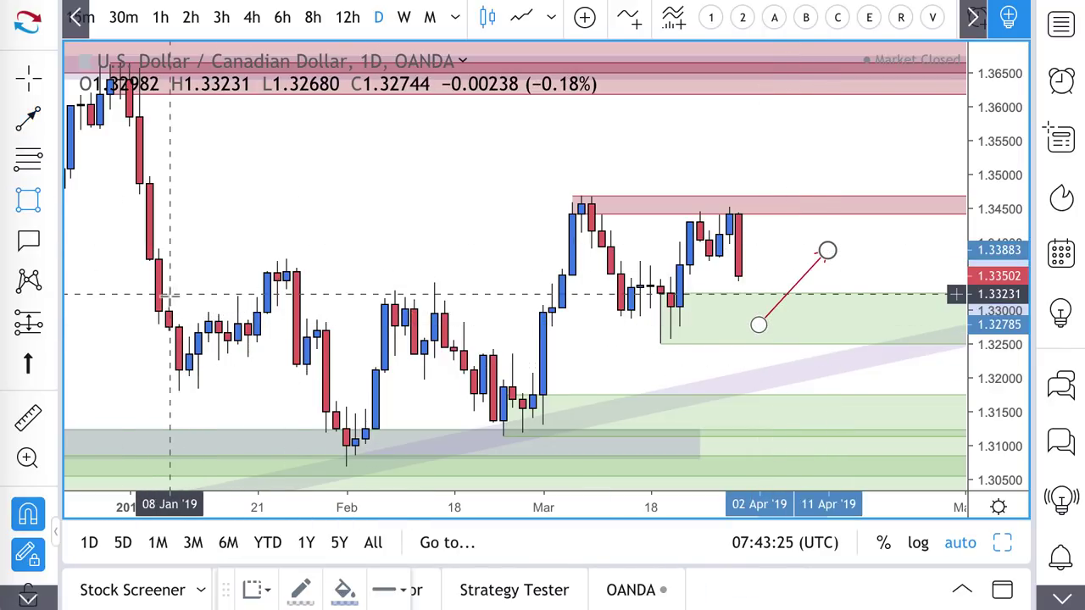
left_click_drag(167, 295, 218, 315)
left_click_drag(551, 315, 817, 331)
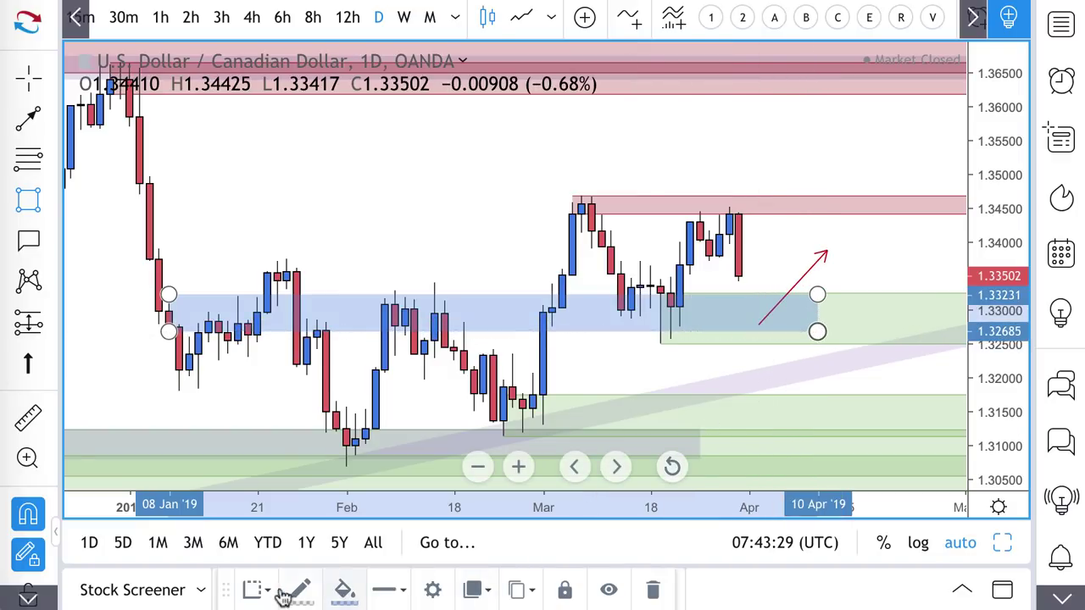
left_click(258, 591)
left_click(319, 515)
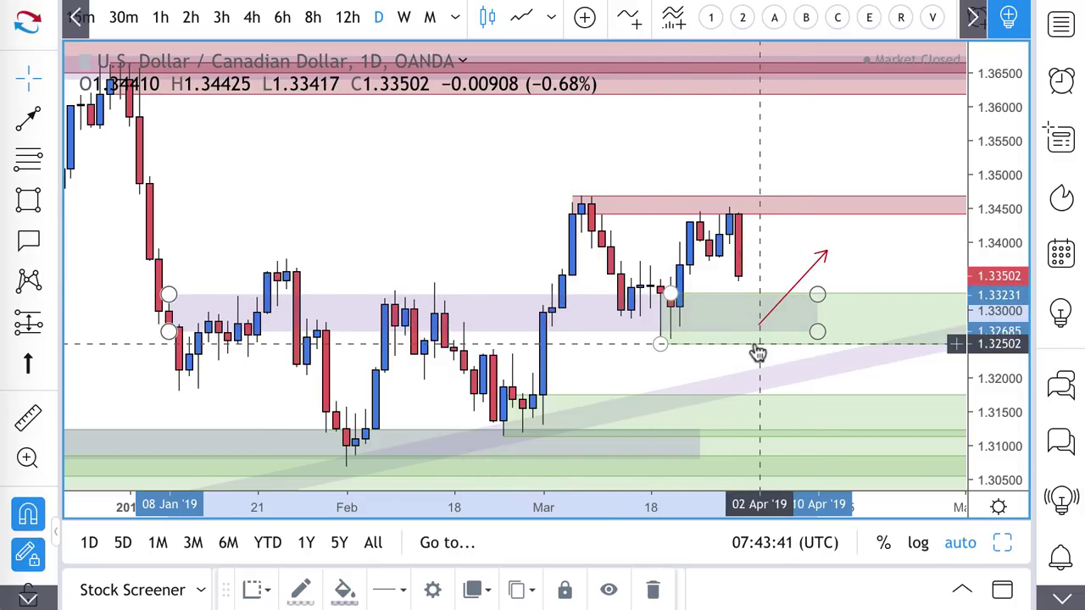
Cancel an unfinished parallel channel and apply the 100 and 200 moving-average indicator template
left_click(49, 124)
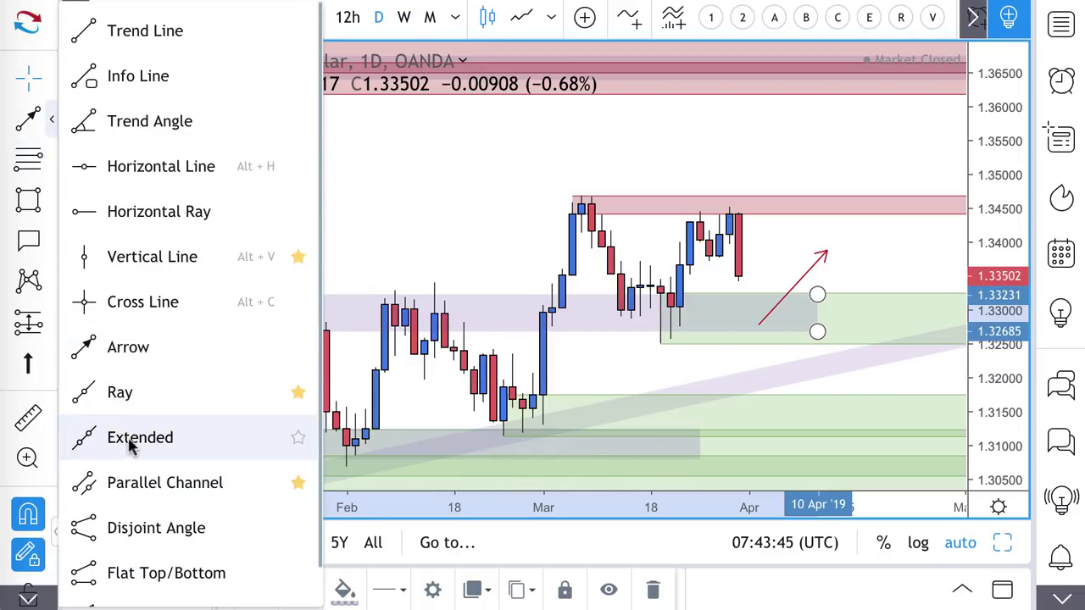
left_click(133, 481)
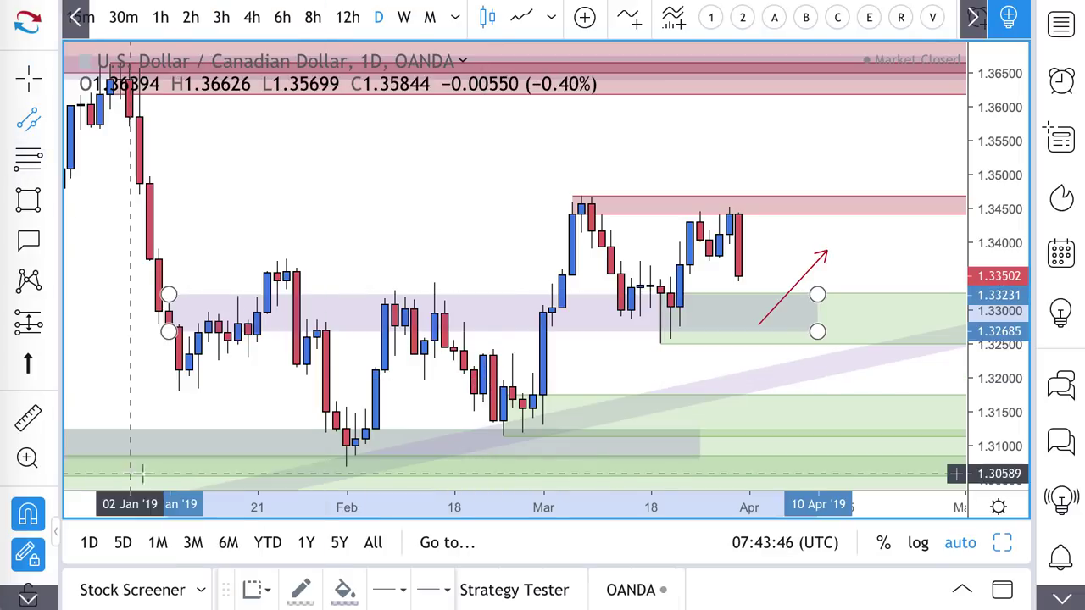
left_click(543, 425)
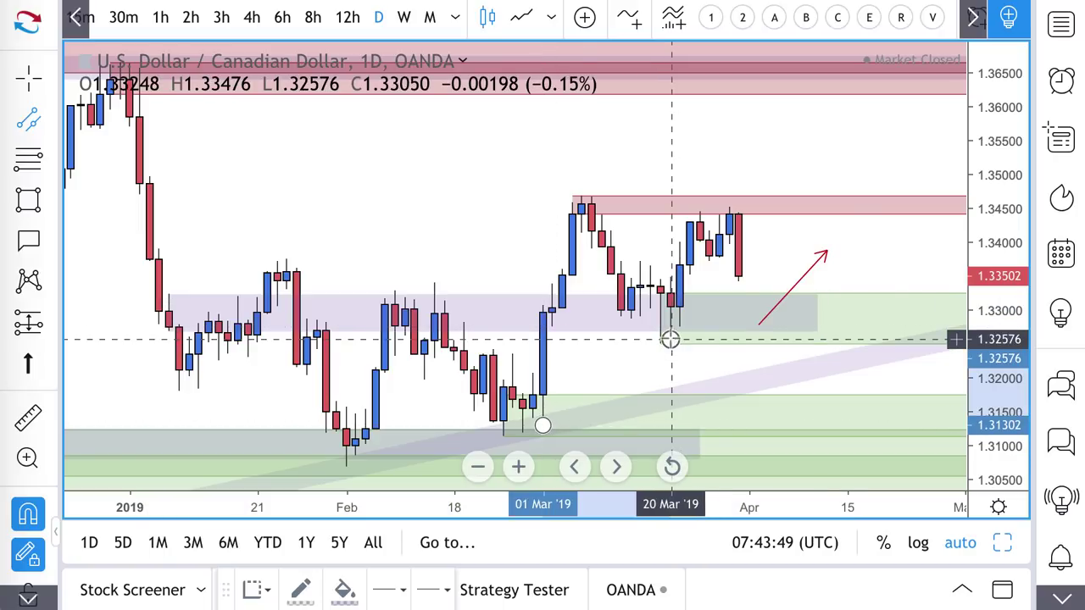
left_click(670, 339)
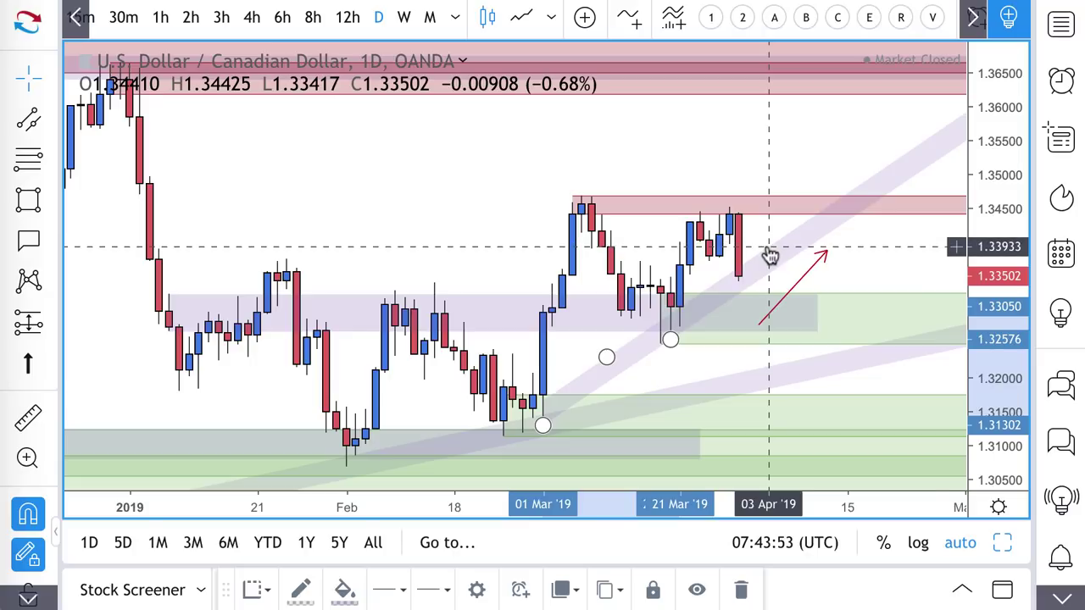
key("Escape")
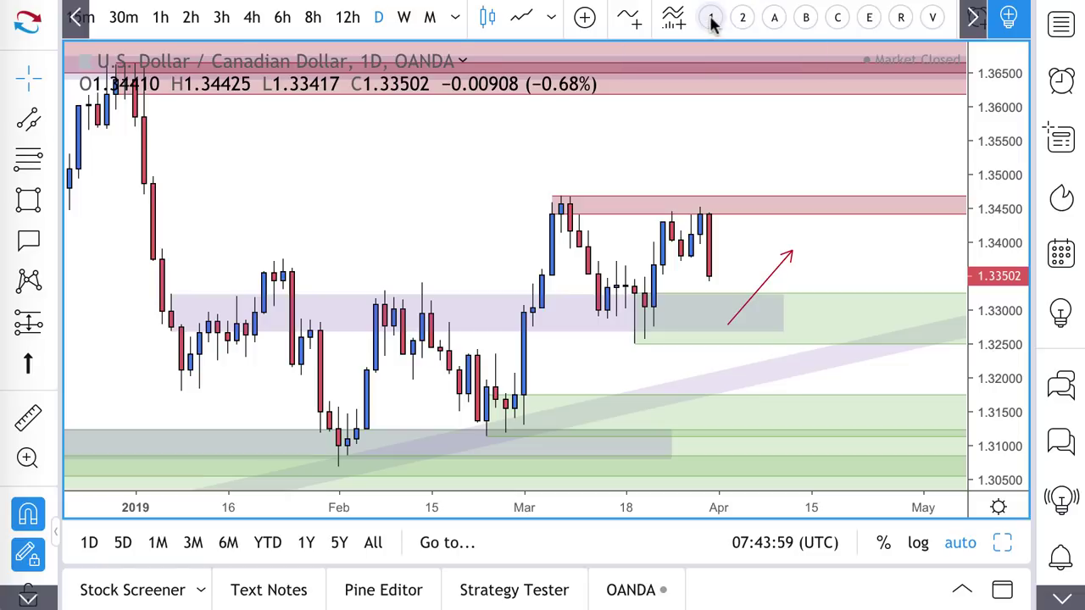
left_click(741, 19)
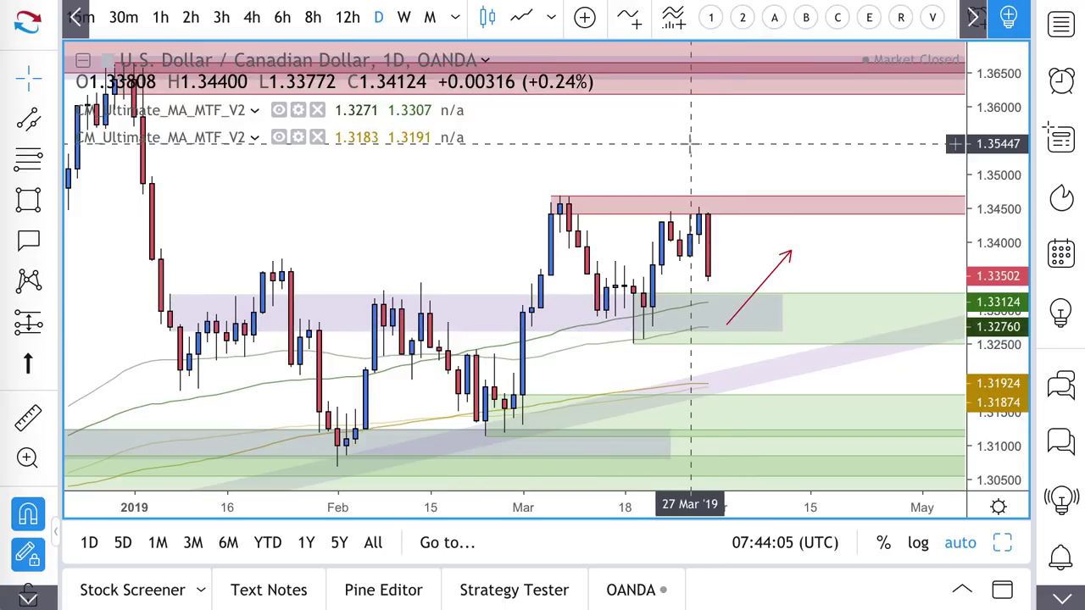
left_click(739, 18)
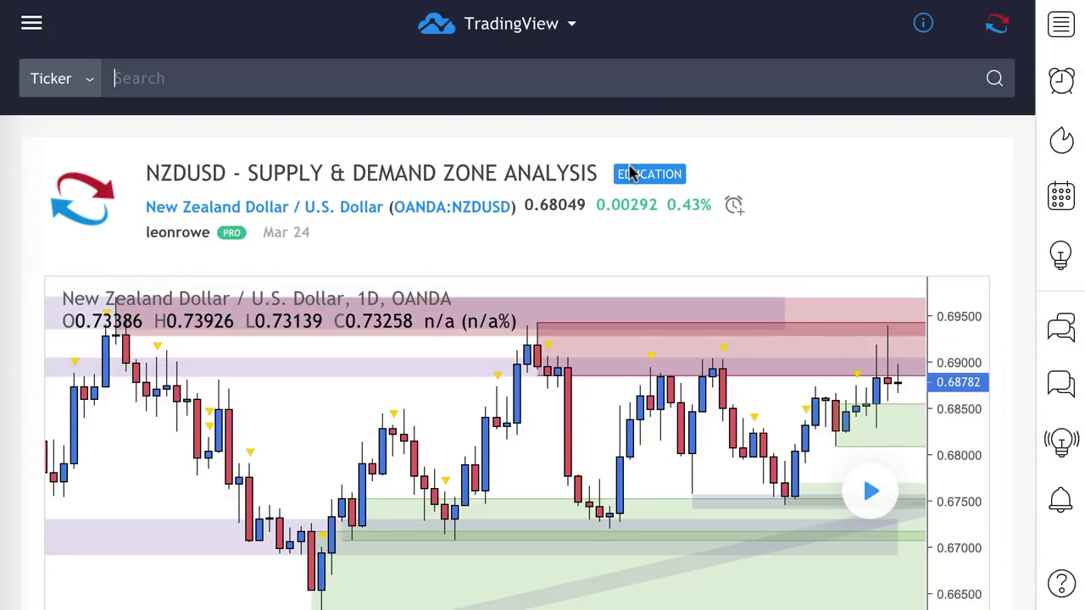
Zoom into the NZDUSD idea chart and replay it to reveal the later bars
scroll(629, 173, "down", 2)
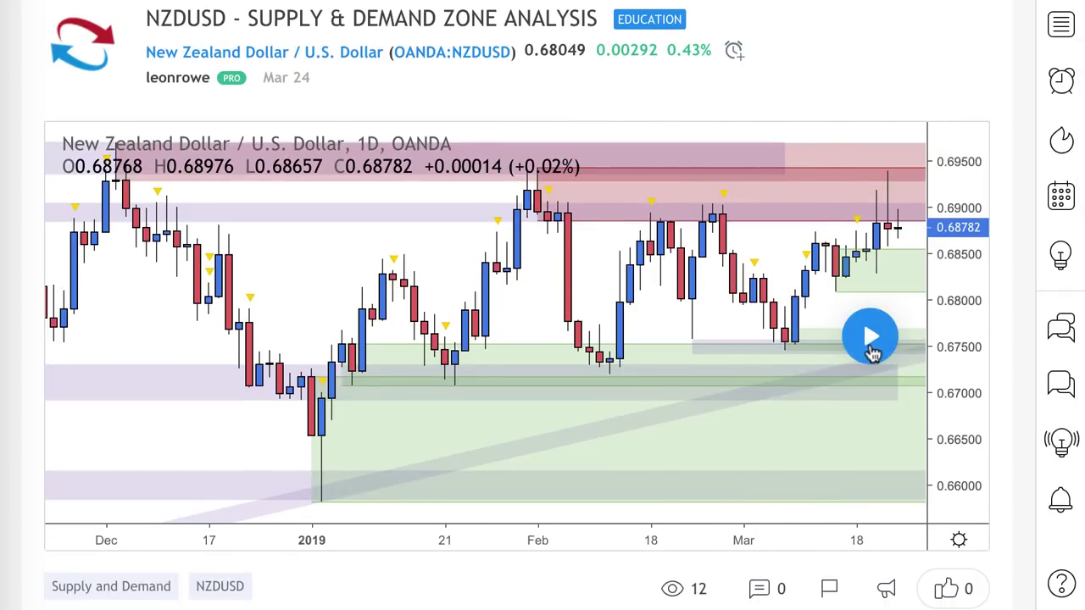
left_click(490, 500)
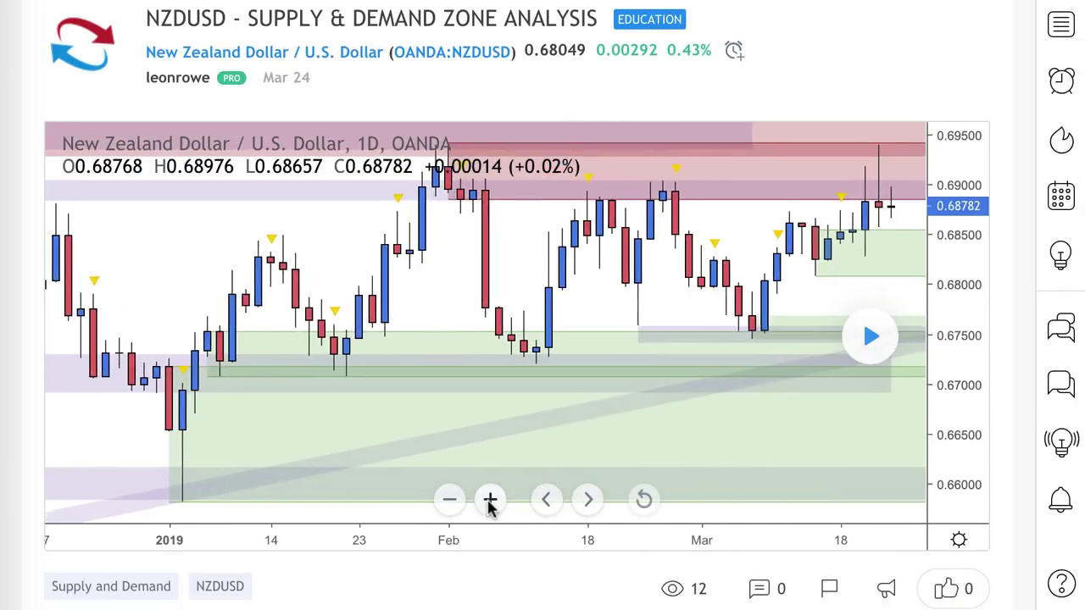
left_click(489, 500)
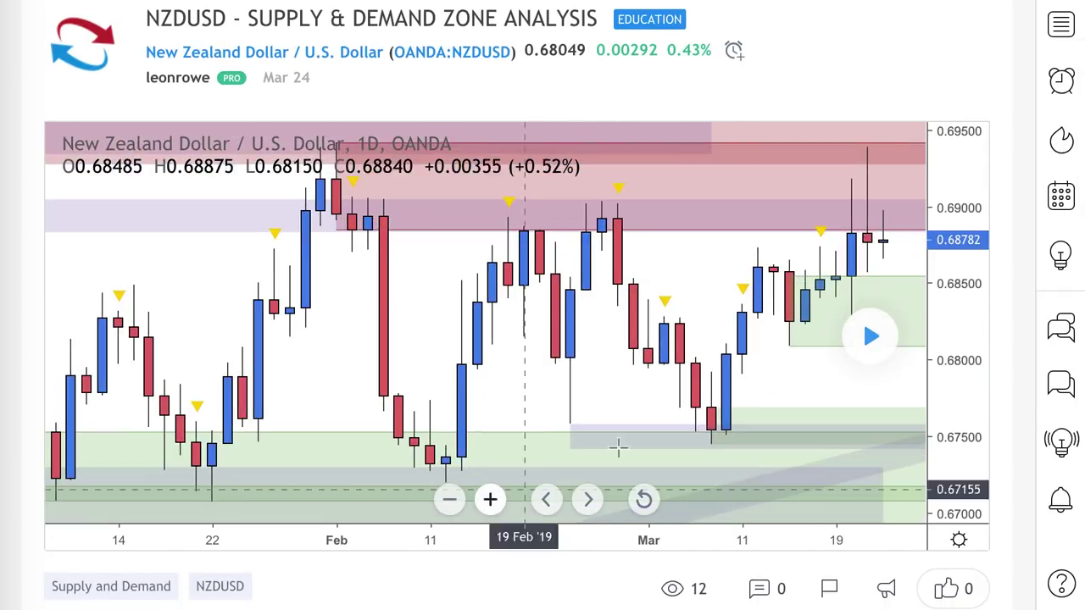
left_click(869, 337)
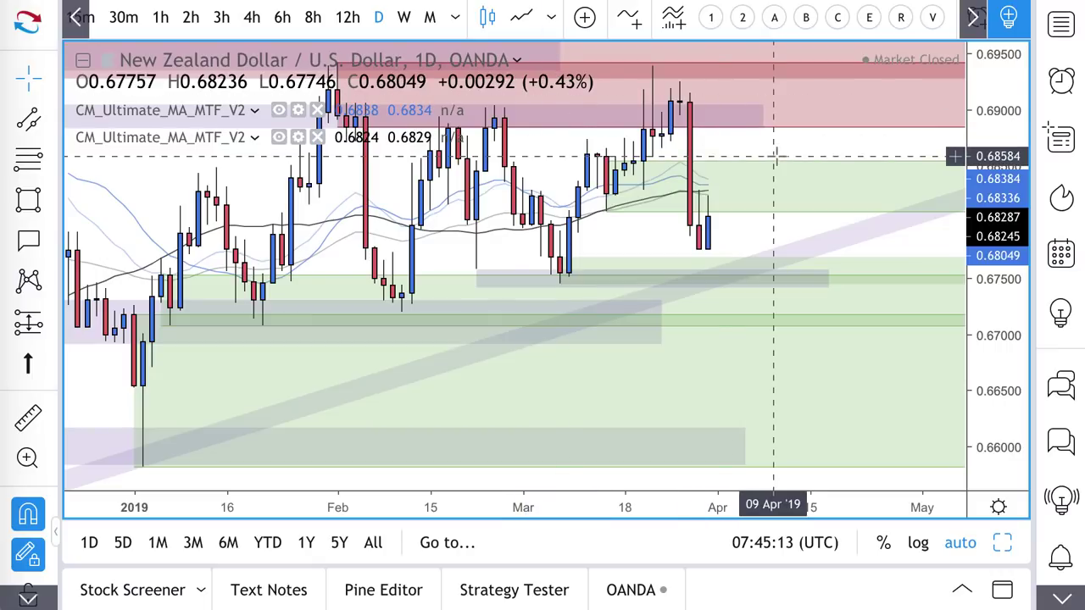
Remove the moving-average indicators and delete the old green and pink zones
right_click(773, 156)
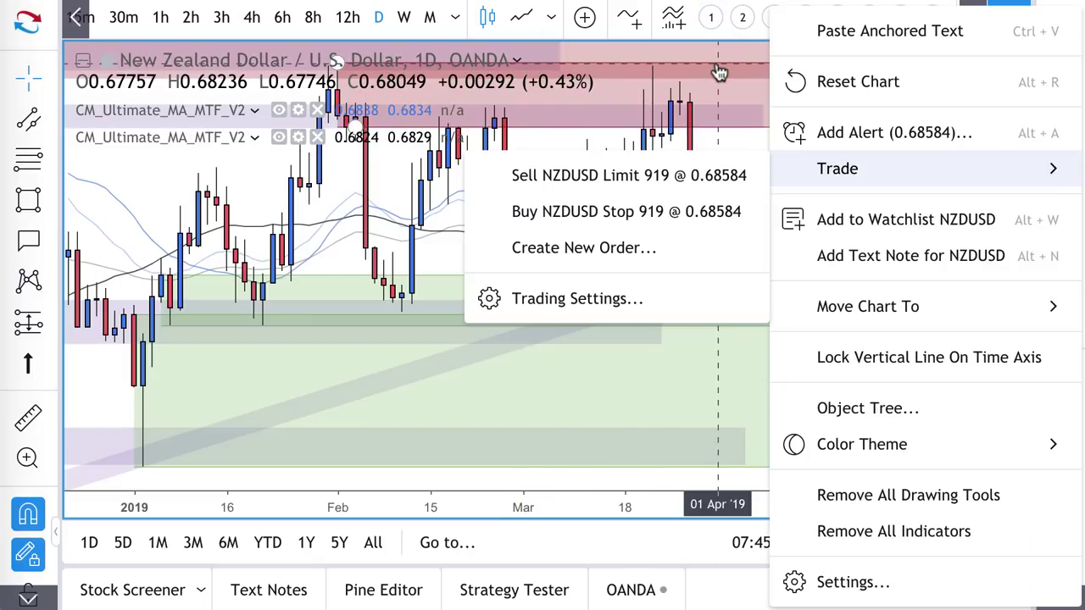
left_click(718, 131)
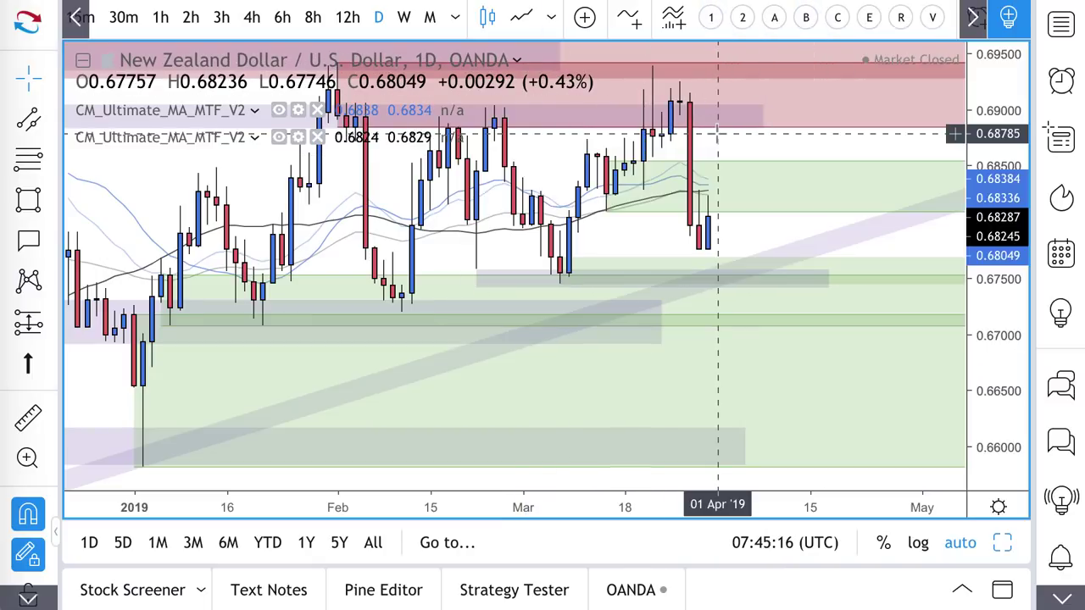
left_click(794, 26)
left_click(767, 169)
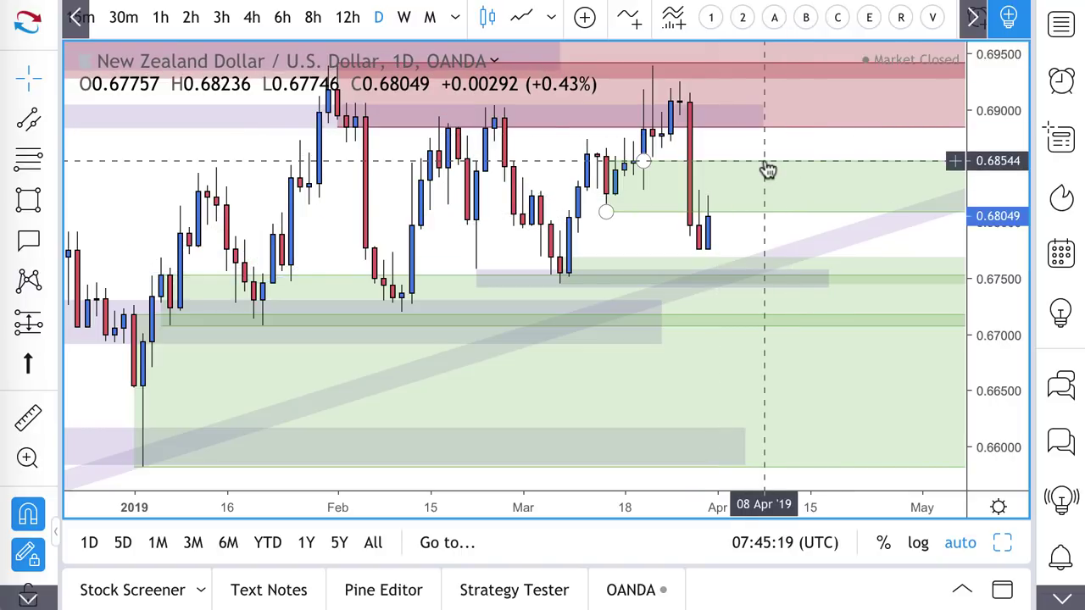
key("Delete")
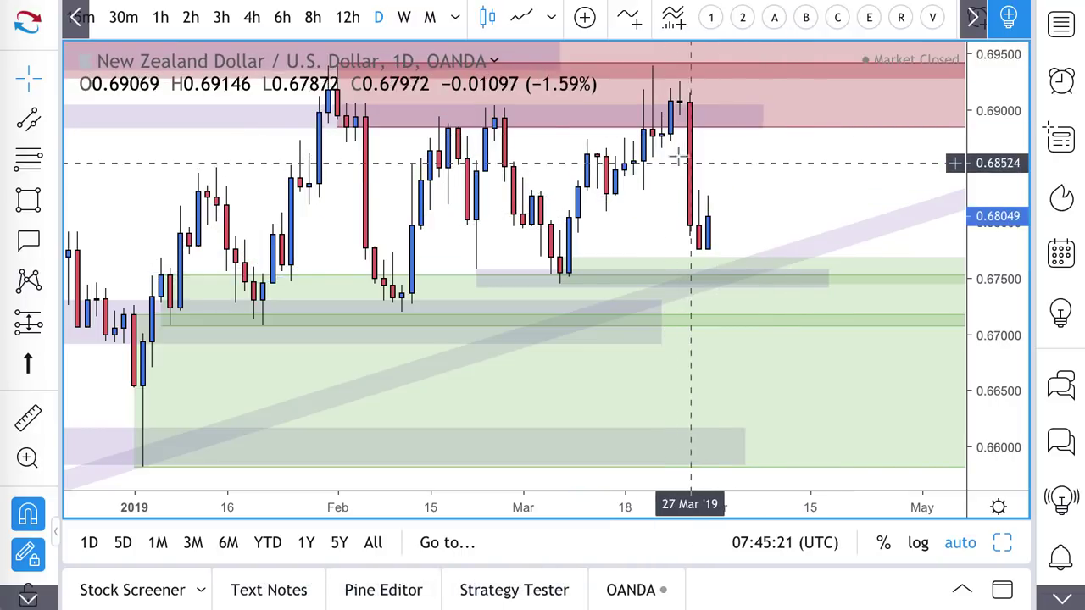
scroll(727, 146, "up", 3)
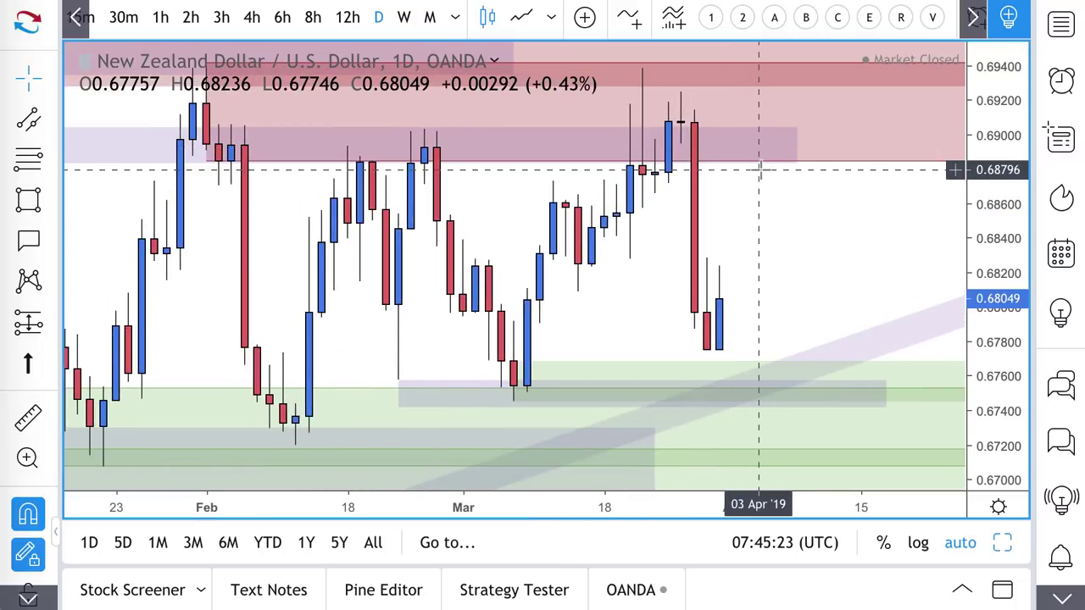
left_click(823, 169)
key("Delete")
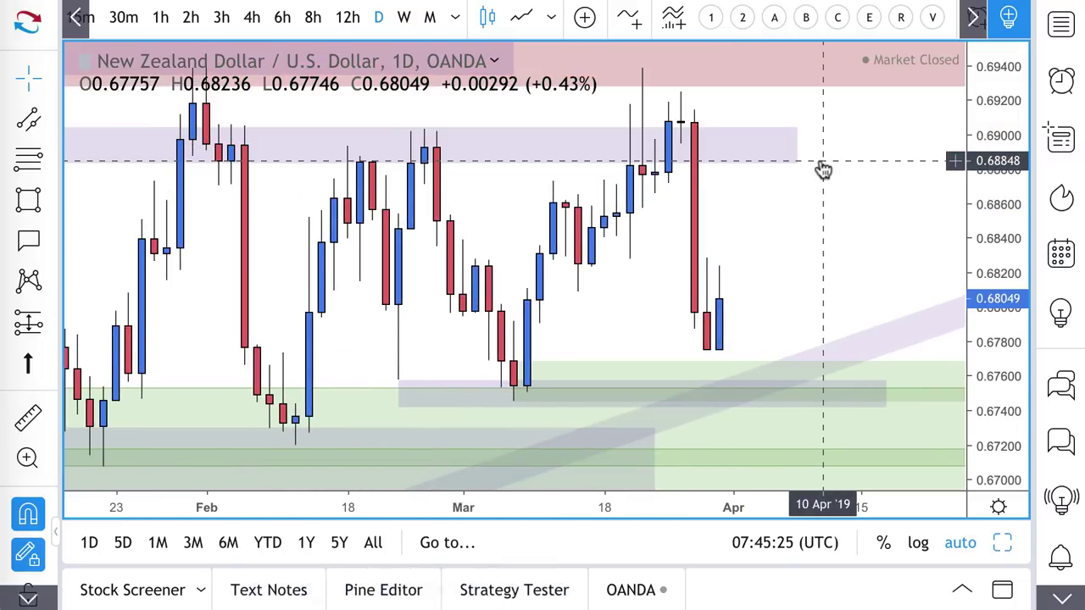
left_click(758, 166)
scroll(757, 166, "up", 3)
scroll(758, 168, "up", 5)
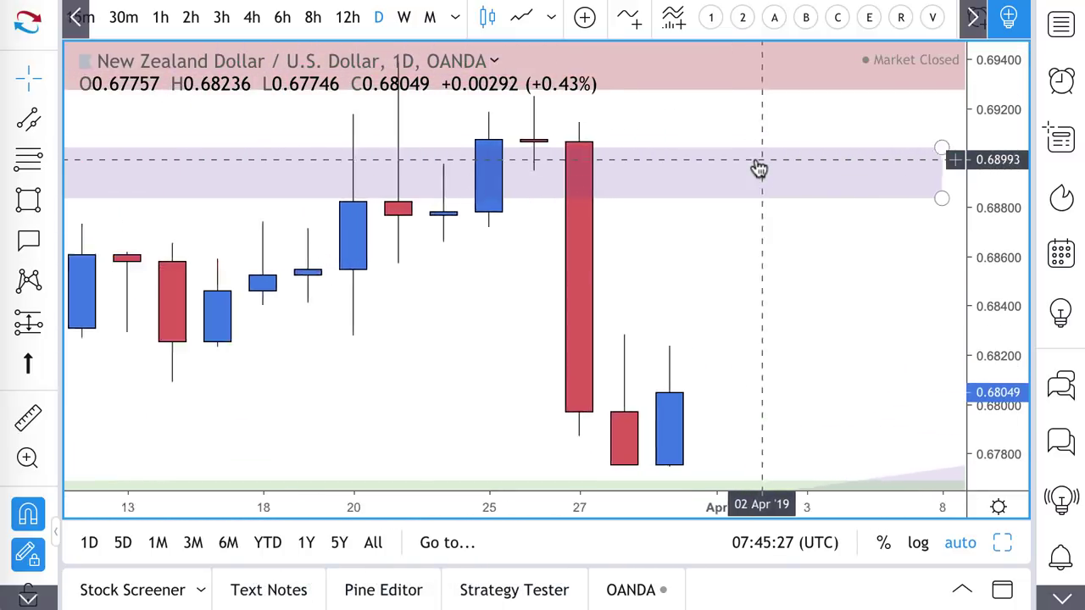
scroll(784, 177, "down", 5)
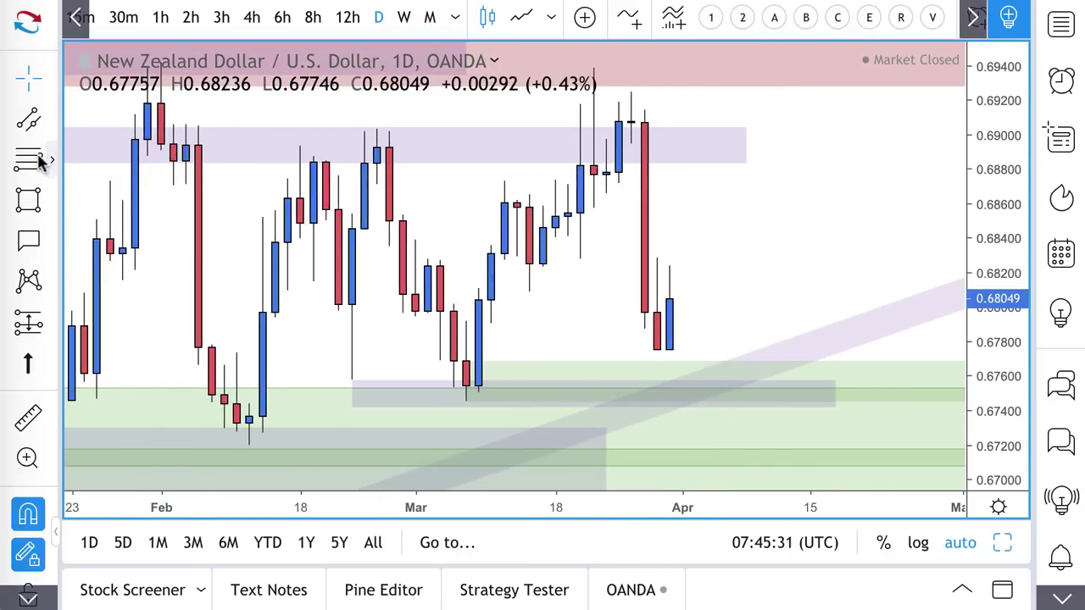
Draw a new zone from 0.68782 to 0.69388 and apply the Supply Zone template
left_click(620, 172)
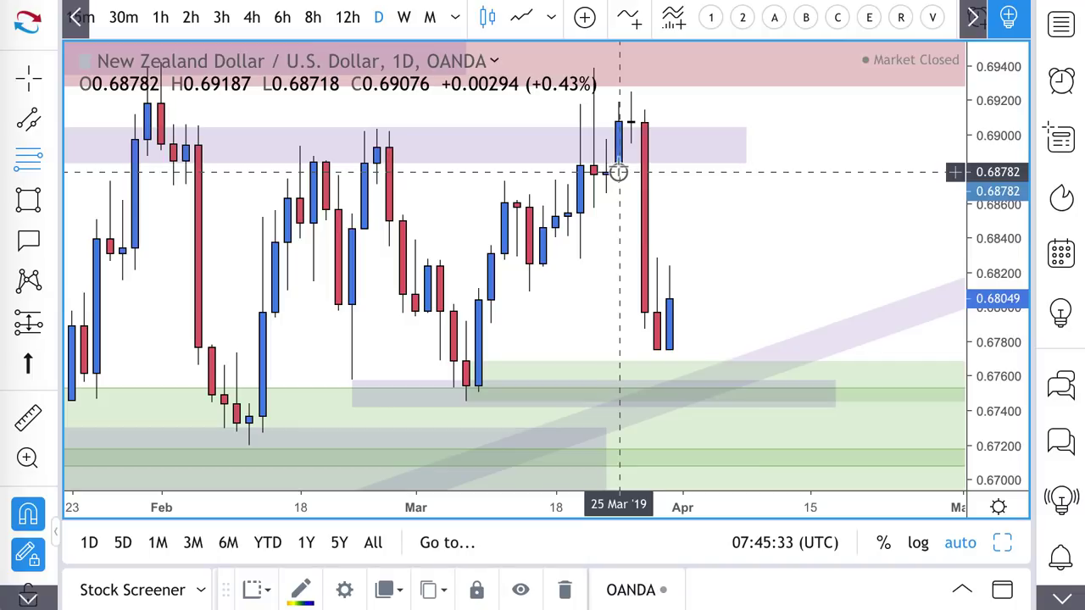
left_click(594, 67)
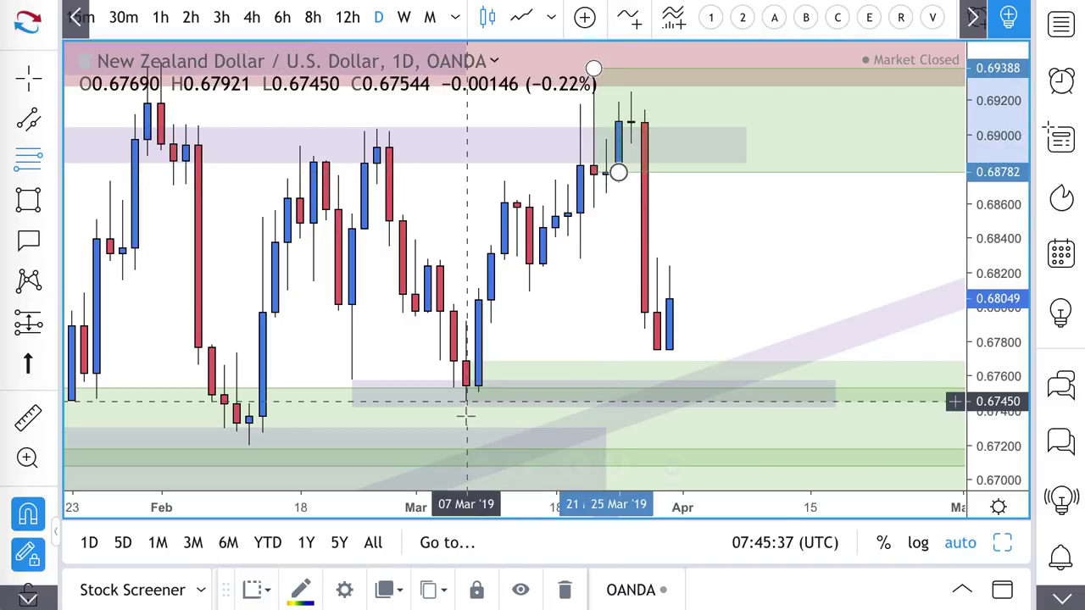
left_click(252, 585)
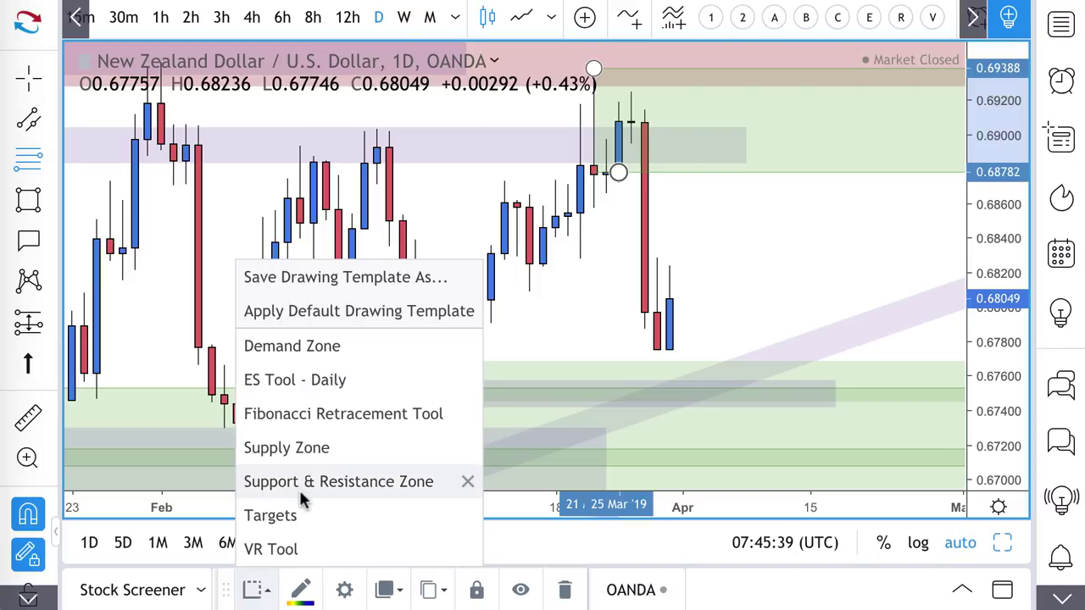
left_click(333, 452)
scroll(629, 312, "down", 5)
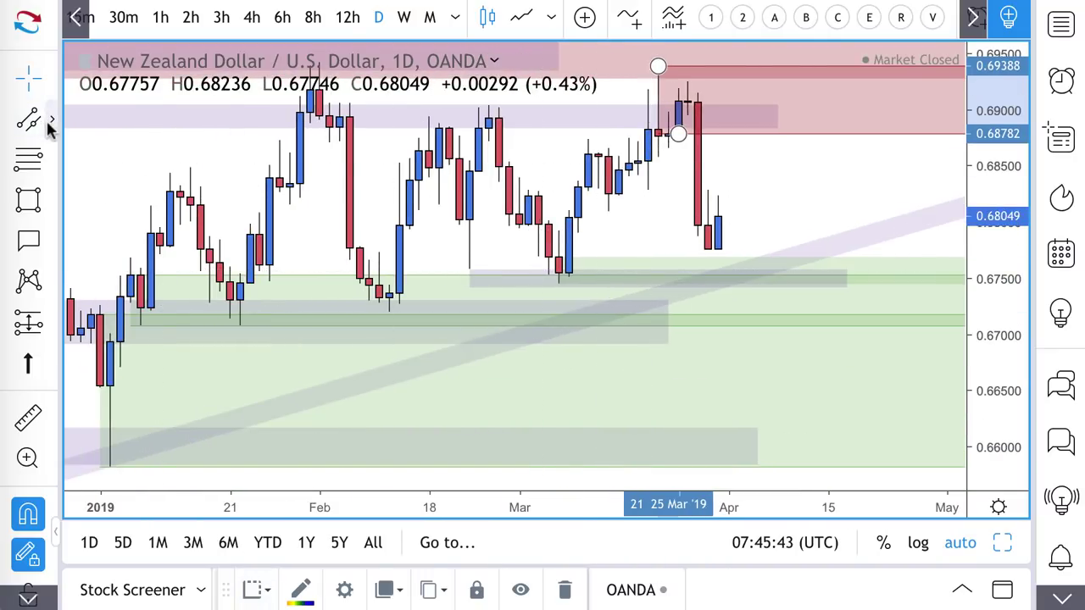
Draw a red zig-zag arrow up into the supply zone, then down, plus a short upward arrow from demand
left_click(49, 120)
left_click(125, 349)
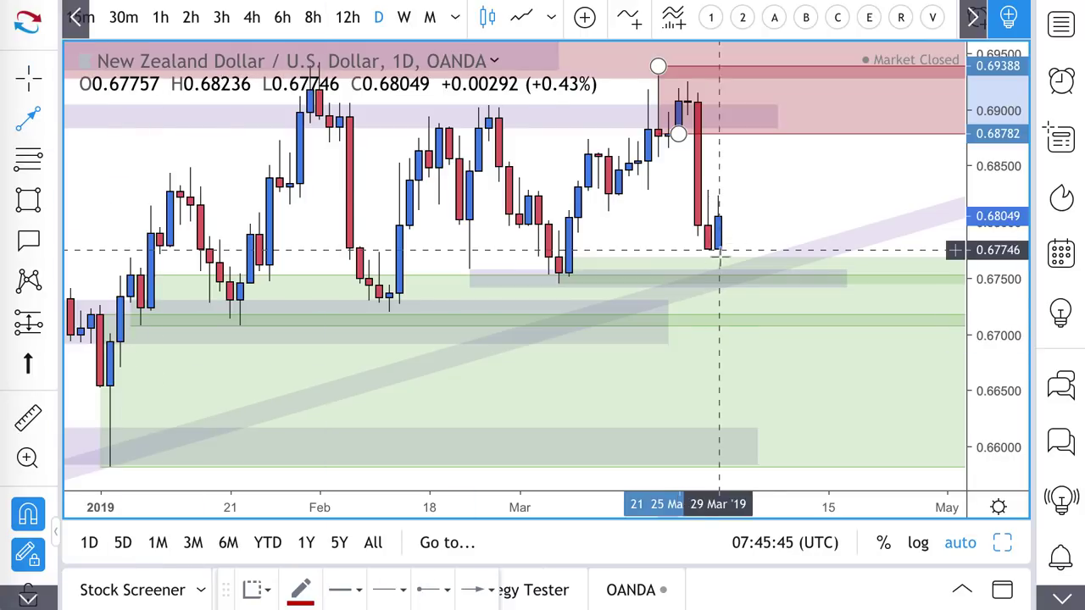
left_click(718, 216)
left_click(787, 104)
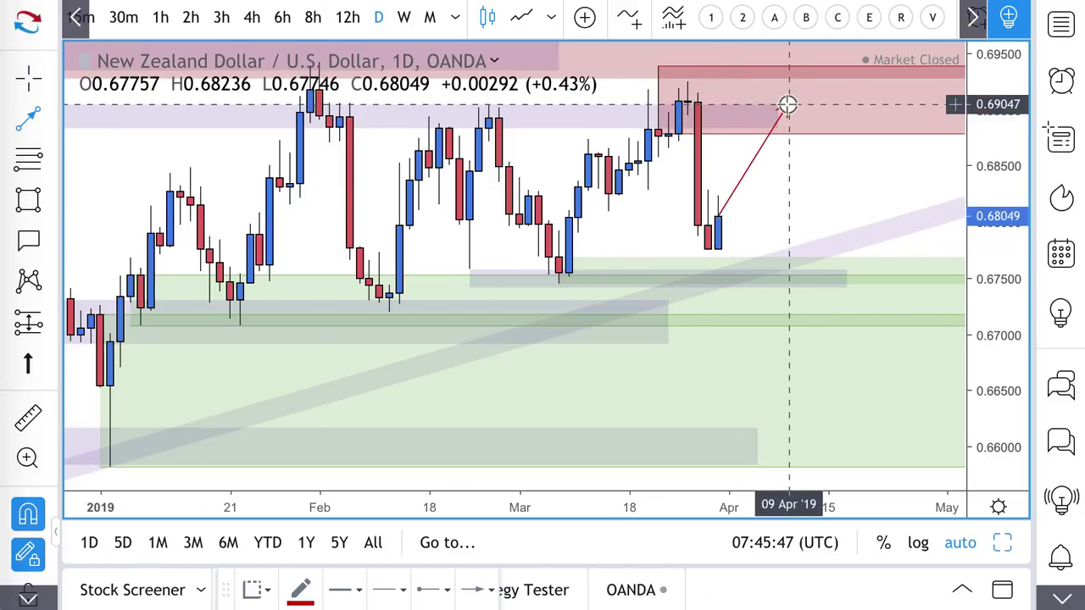
double_click(837, 232)
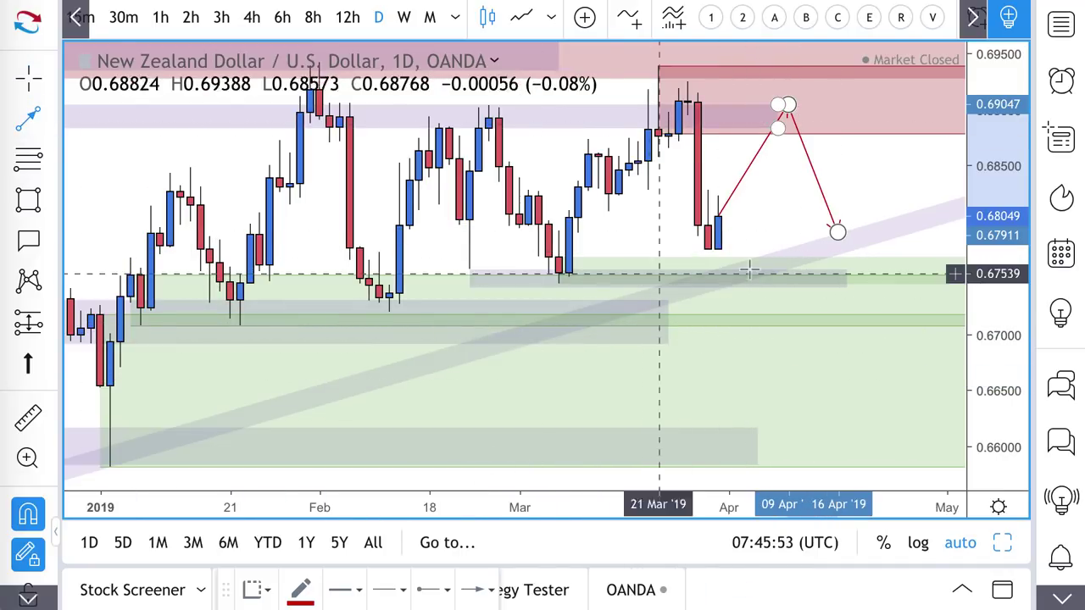
left_click(778, 272)
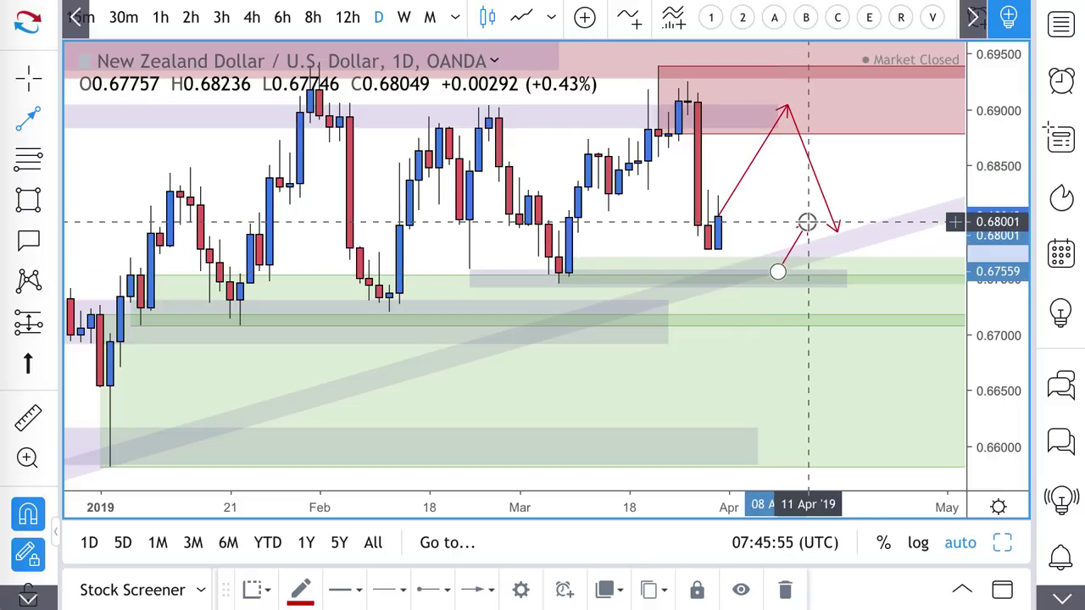
double_click(807, 222)
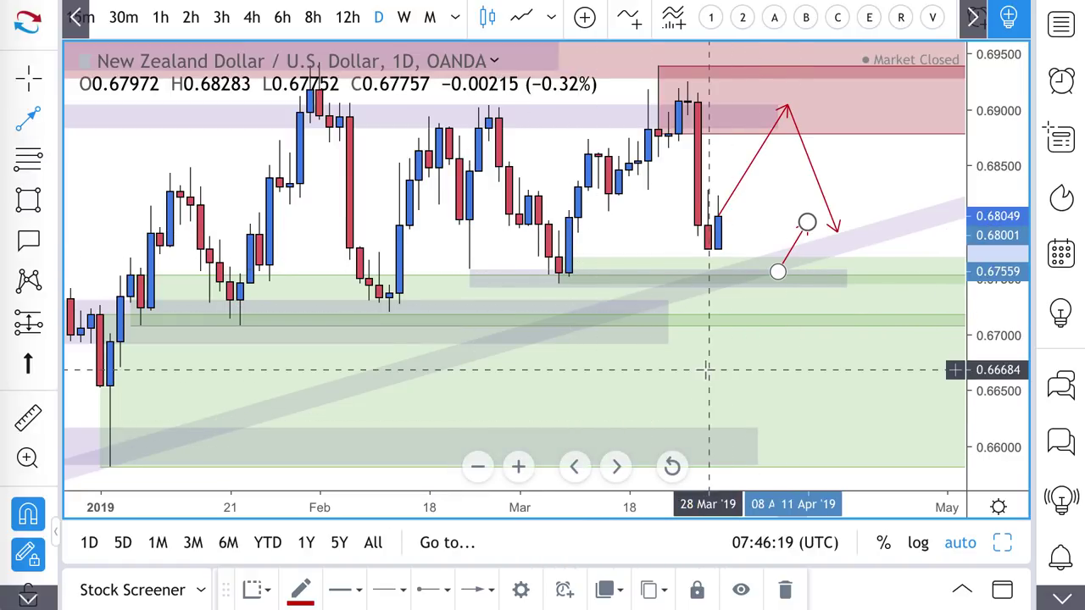
Stretch the grey 0.6692–0.6730 zone further right and reload the moving-average indicators
left_click(668, 300)
left_click(668, 345)
left_click_drag(669, 349, 858, 342)
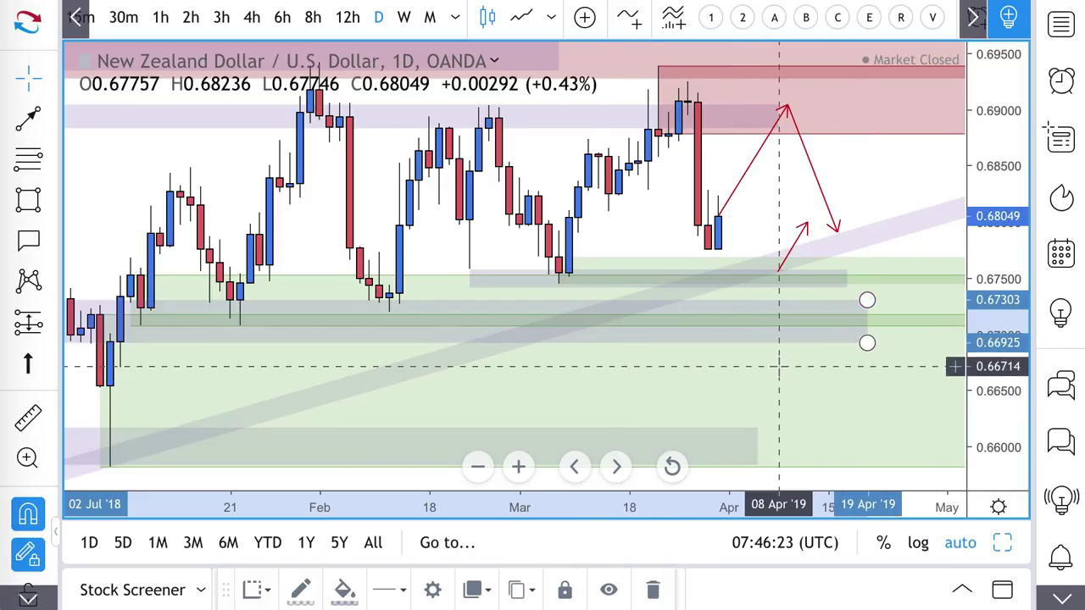
scroll(795, 373, "down", 1)
scroll(795, 373, "up", 2)
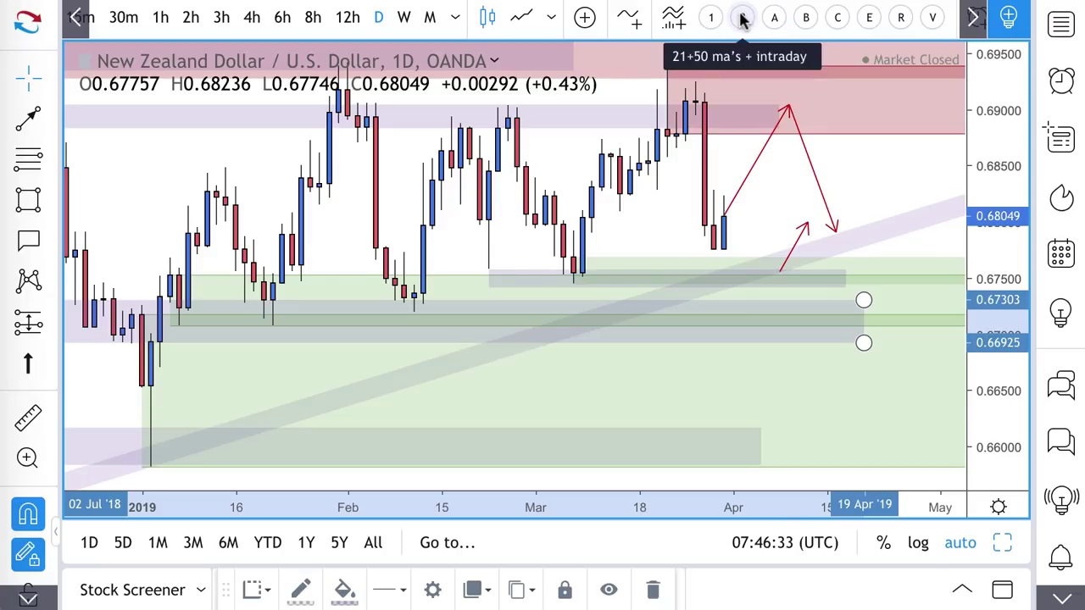
left_click(713, 19)
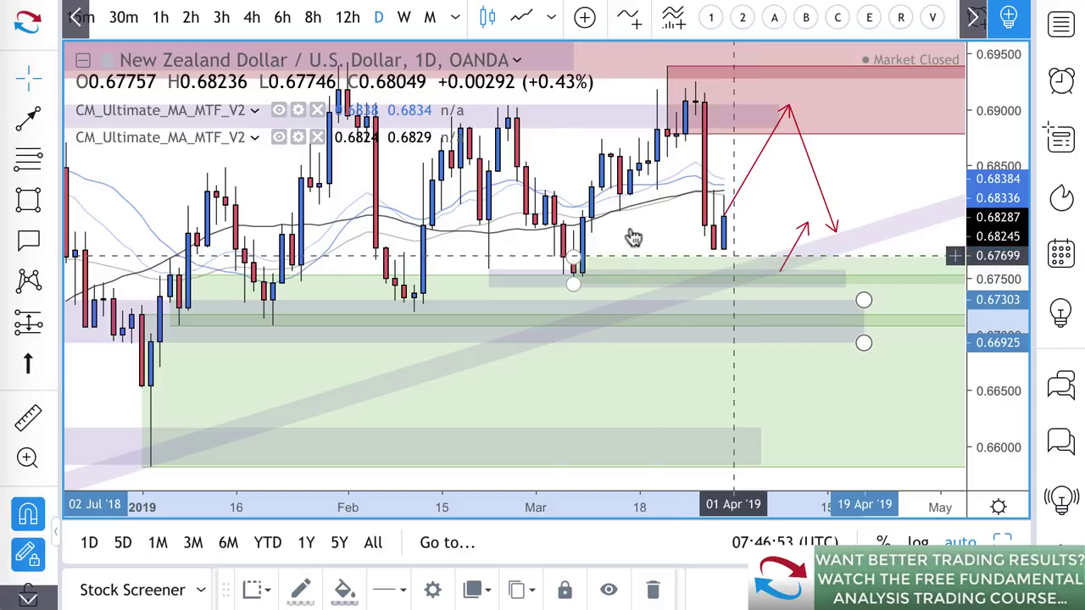
Draw red arrows from the latest candle down into the grey zone, back up near 0.6796, then down-right
left_click(28, 117)
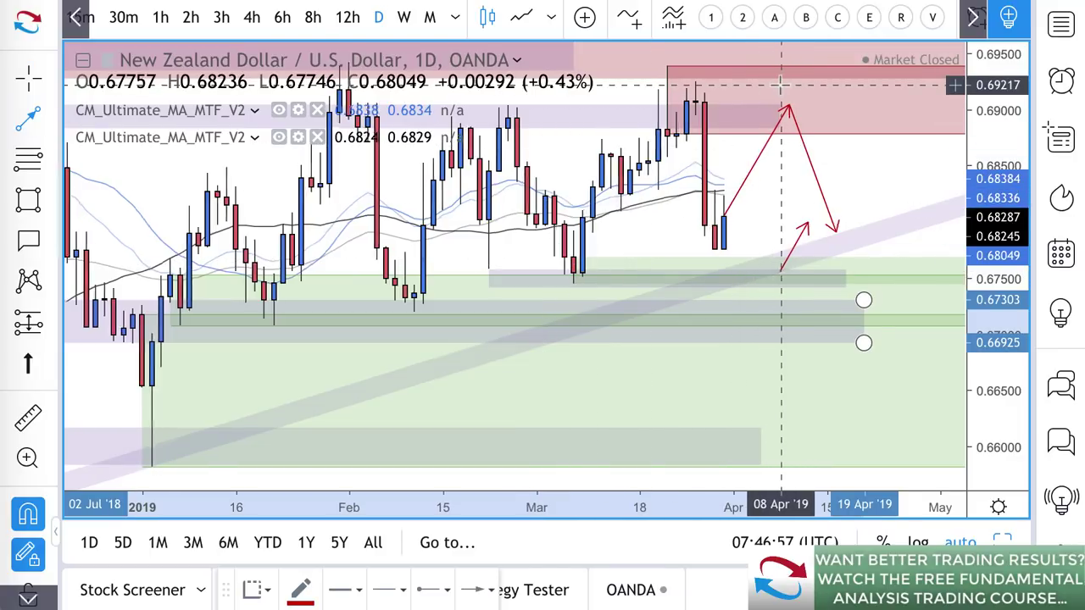
scroll(788, 89, "down", 3)
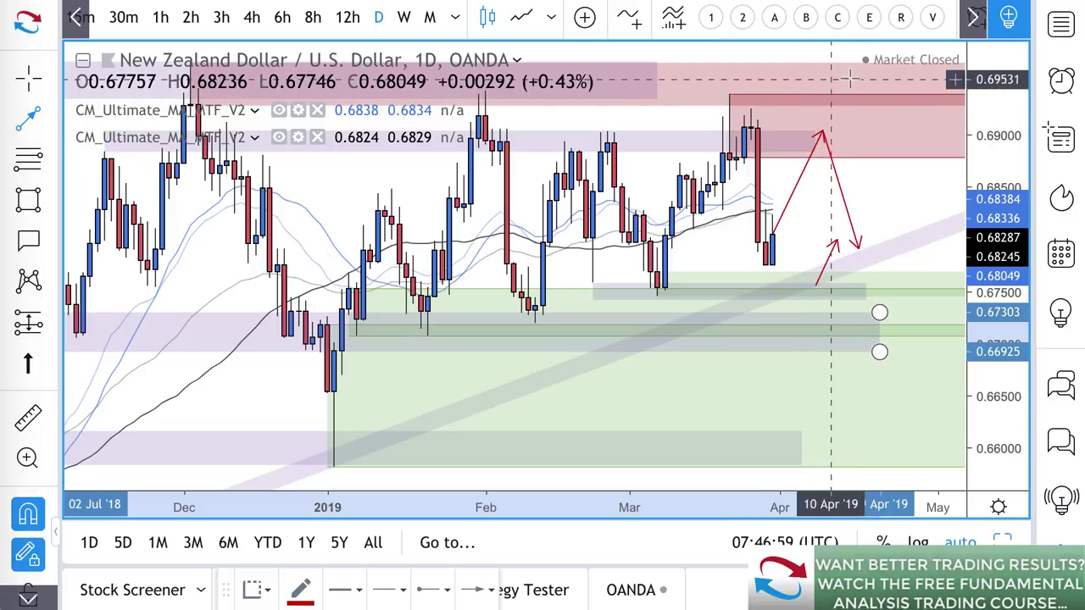
scroll(747, 203, "up", 1)
scroll(737, 212, "up", 2)
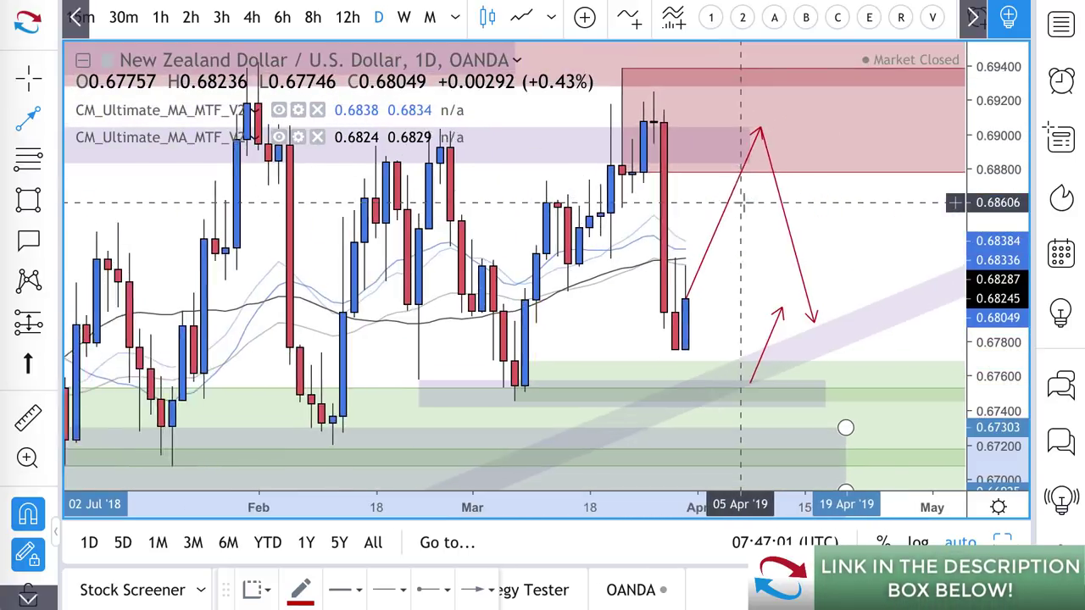
scroll(712, 322, "down", 1)
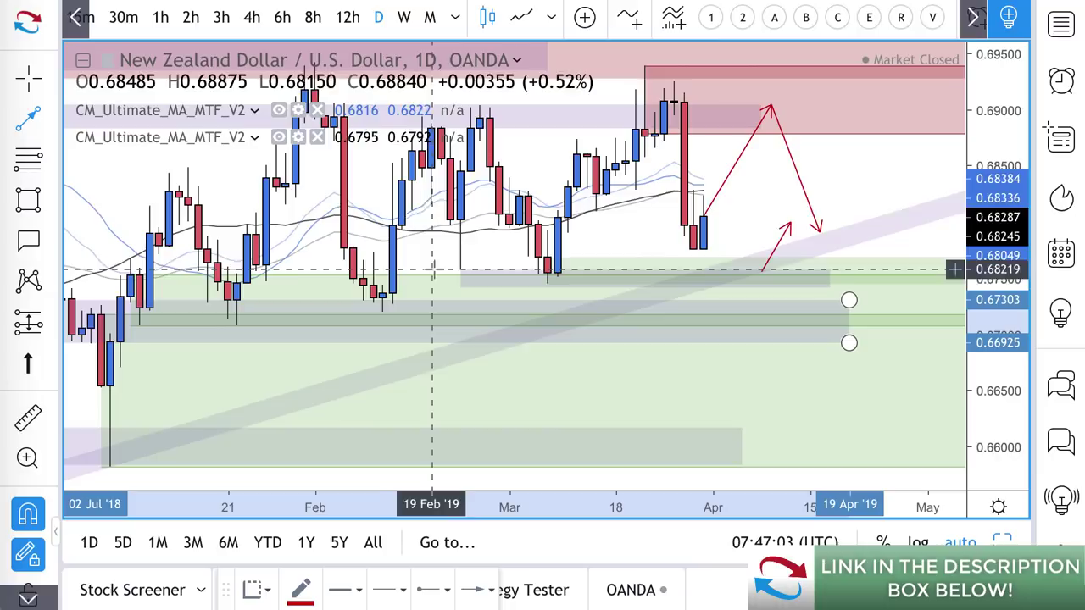
left_click(28, 121)
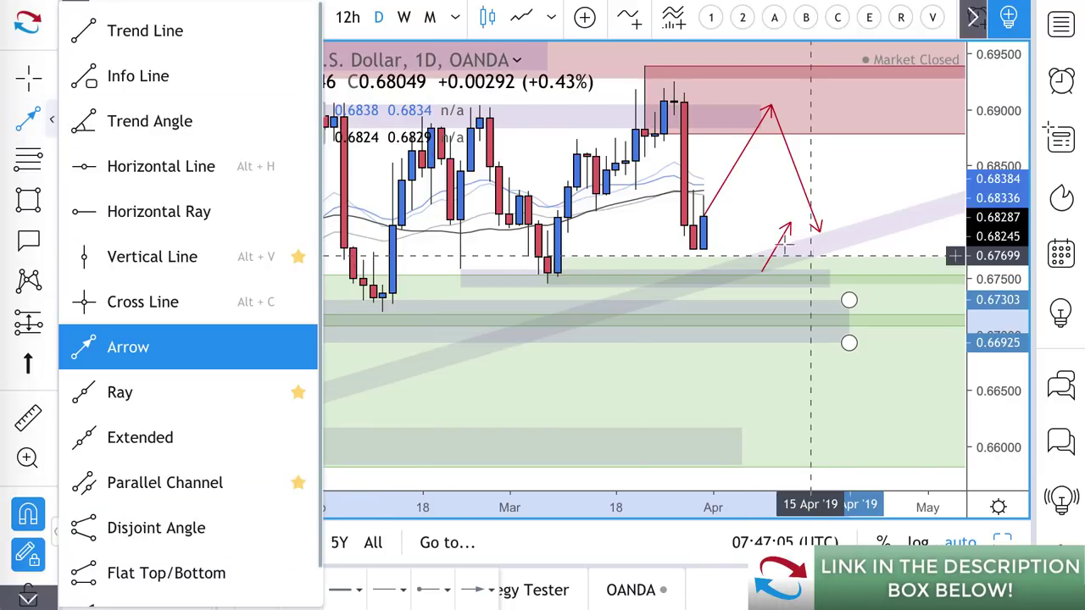
left_click(723, 221)
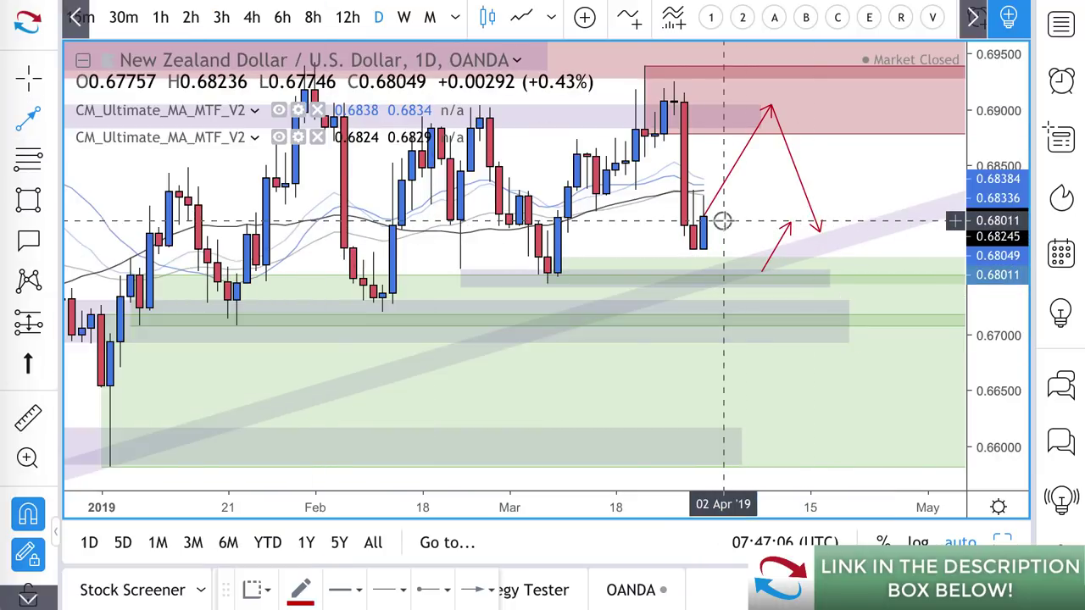
left_click(741, 352)
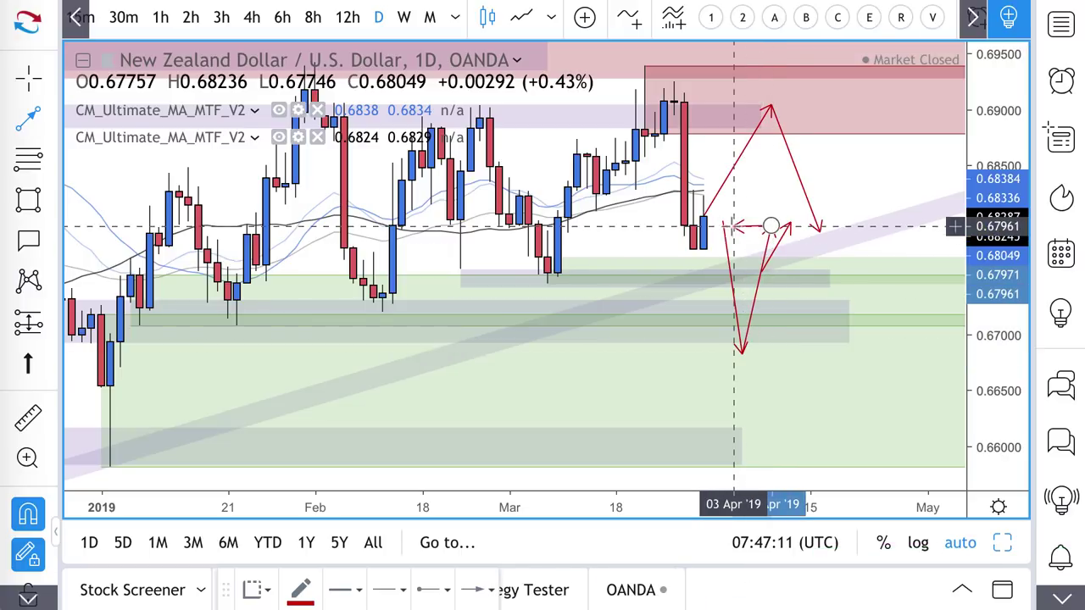
left_click(734, 227)
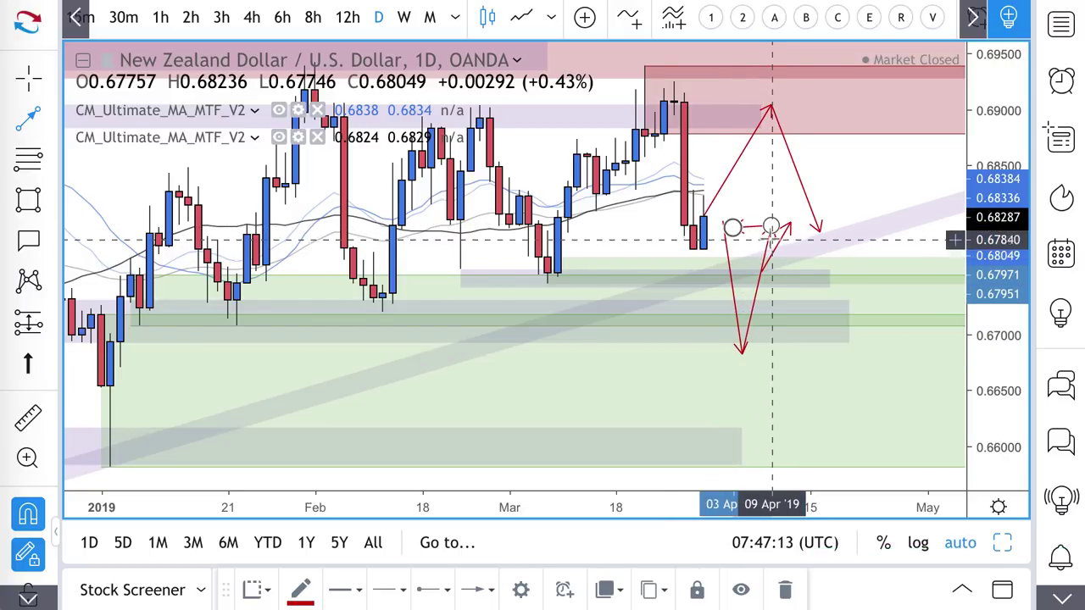
left_click(772, 236)
left_click(810, 339)
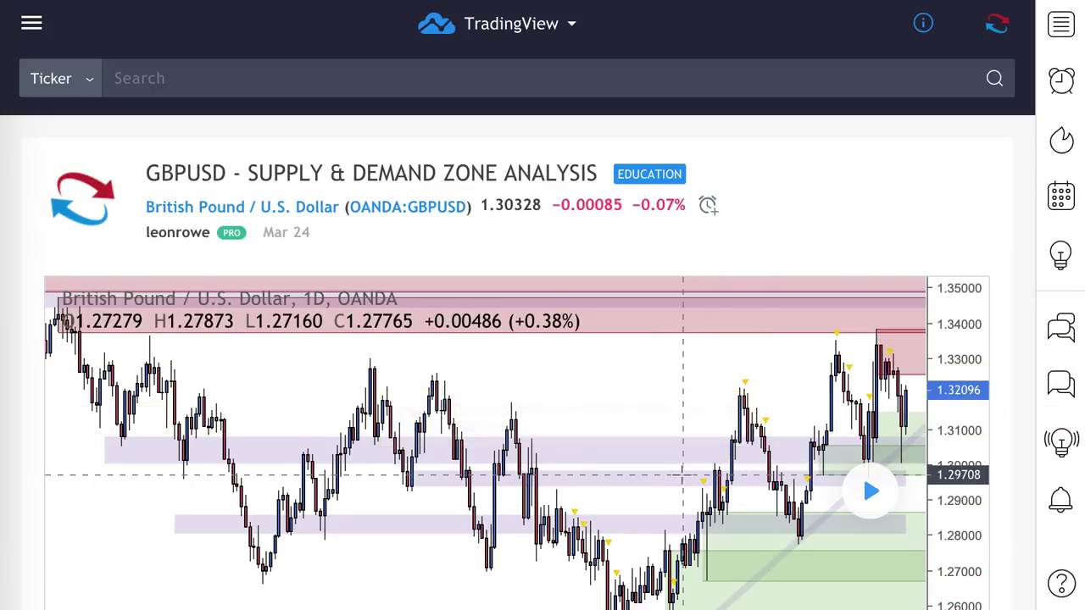
Zoom into recent candles on the GBPUSD idea and replay it to reveal later bars
scroll(683, 475, "down", 2)
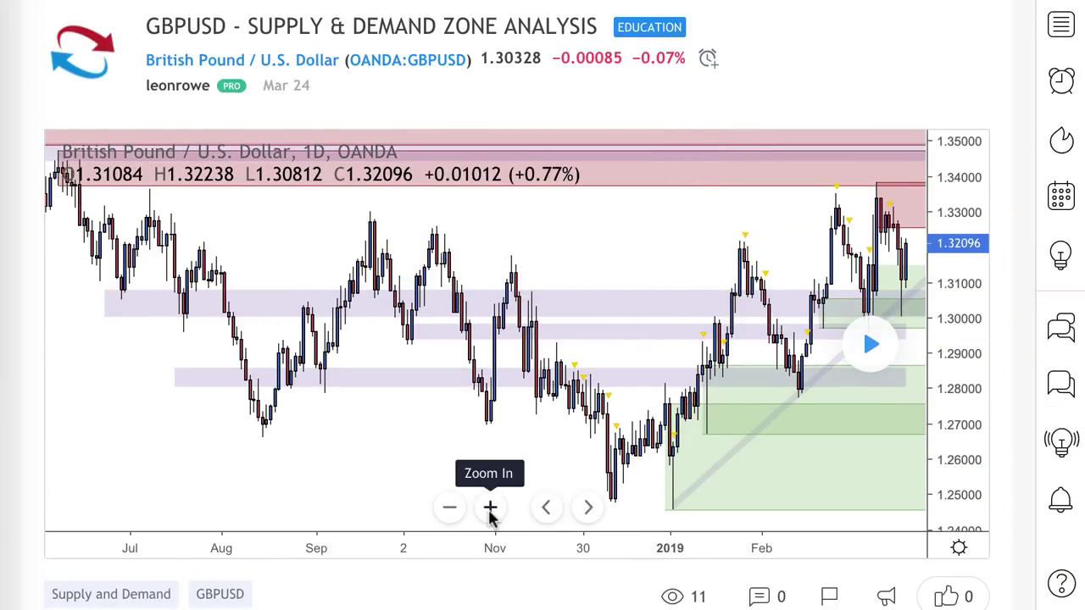
left_click(490, 508)
left_click(490, 509)
left_click(490, 508)
left_click(489, 509)
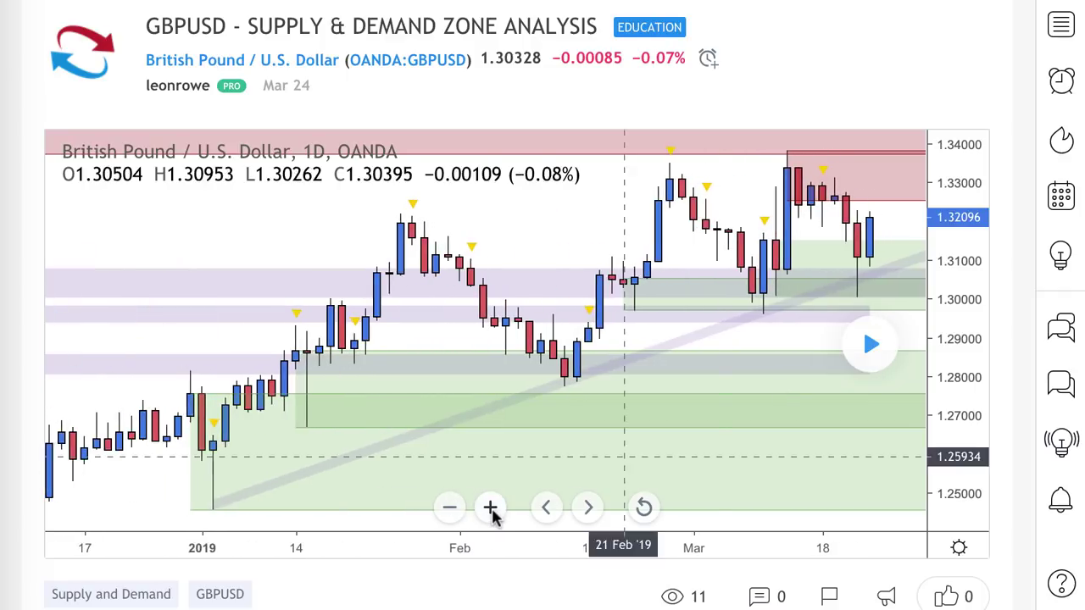
left_click(870, 343)
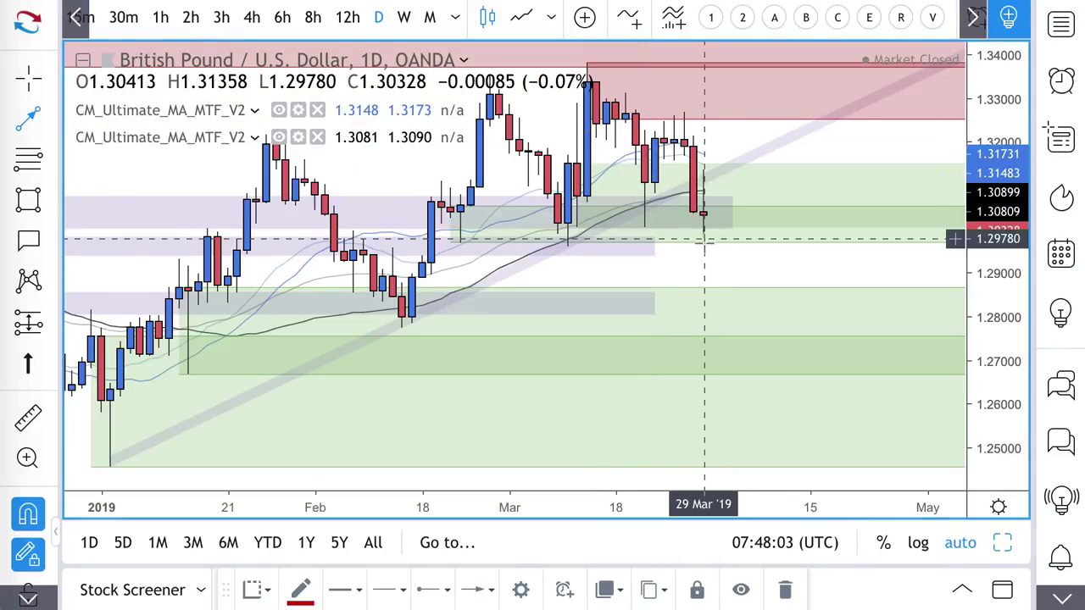
Delete the purple trend channel and the green zone above current price
scroll(755, 246, "up", 3)
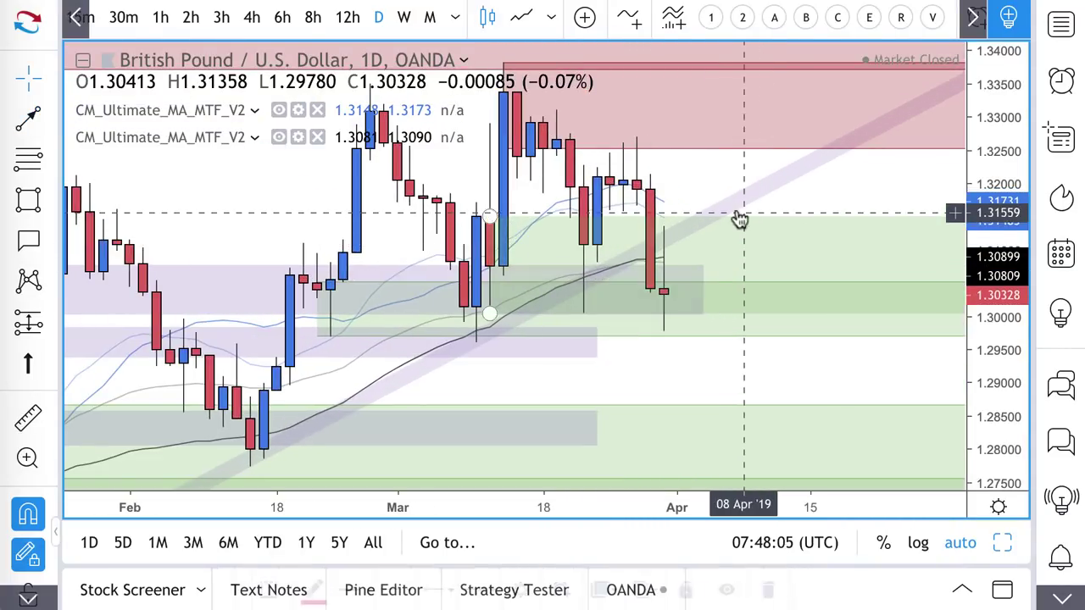
key("Delete")
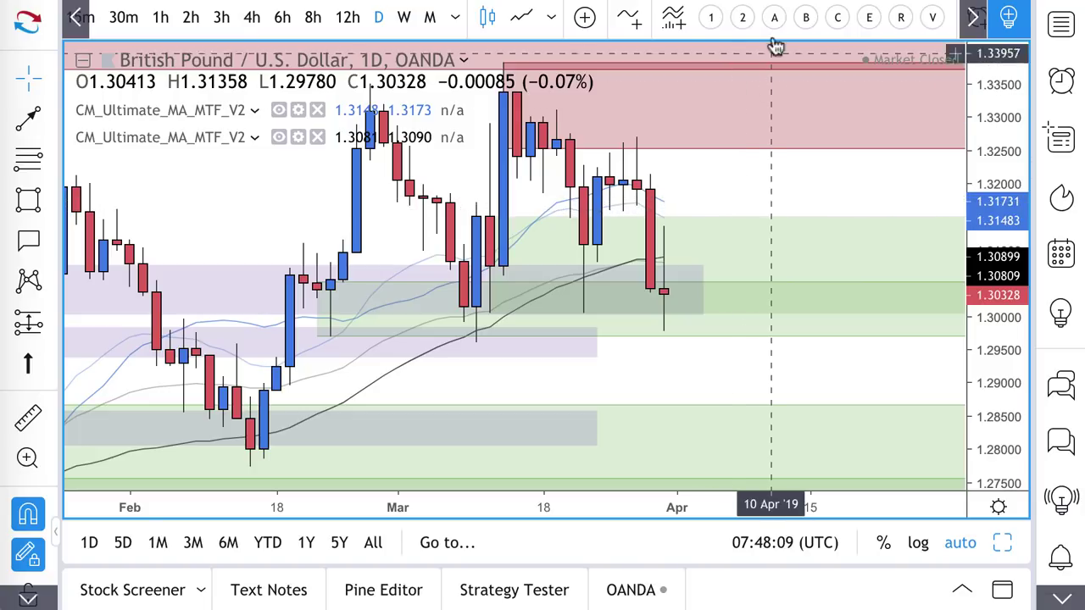
left_click(762, 225)
key("Delete")
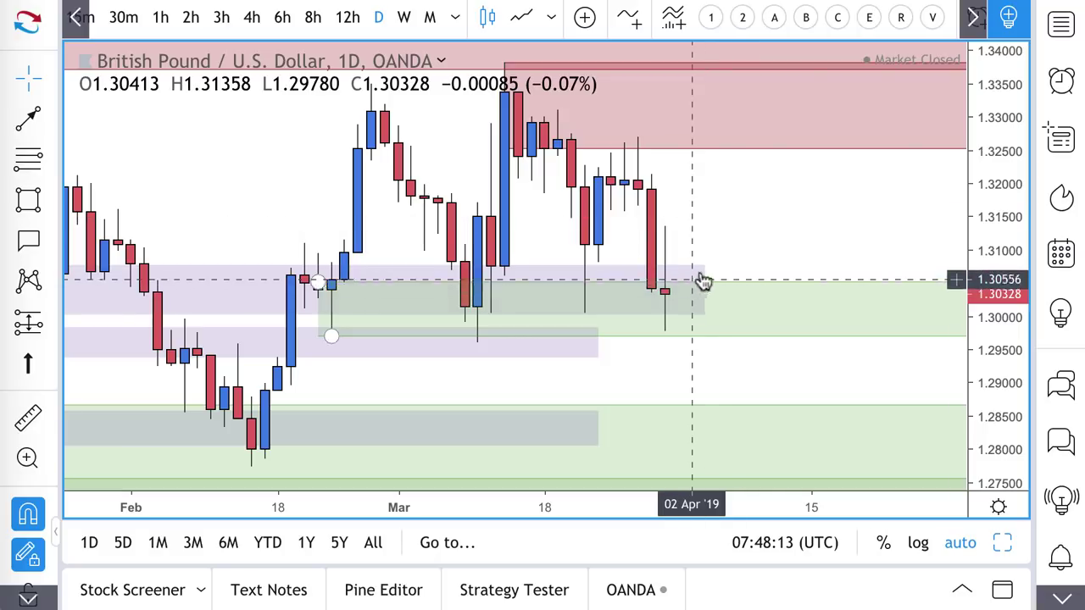
Stretch the lavender zones right to mid-April, the lower spanning 1.29834 to 1.29402
left_click_drag(703, 268, 854, 278)
scroll(757, 319, "down", 2)
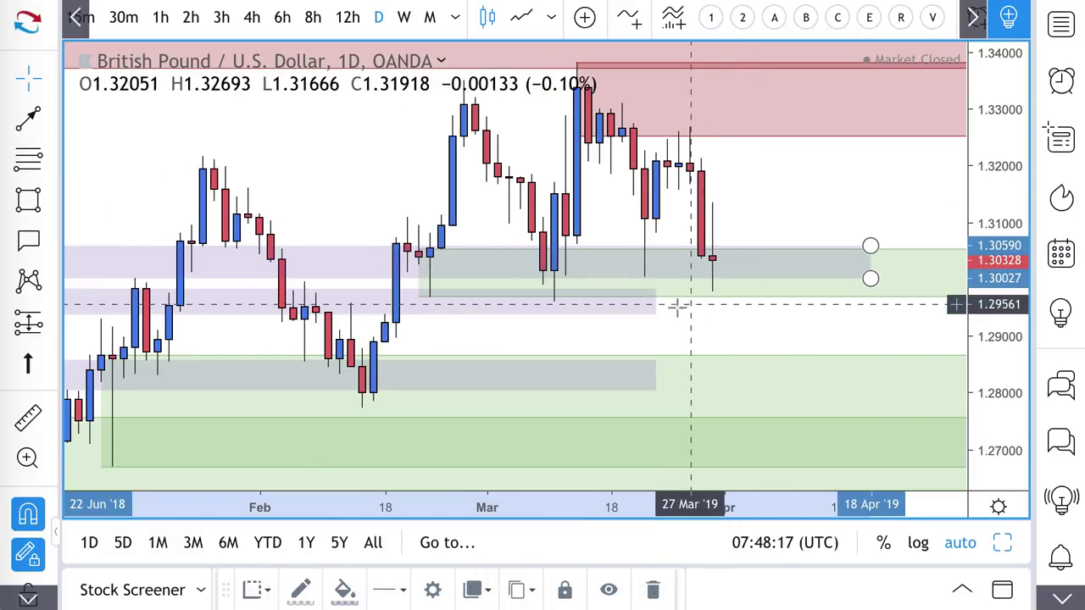
left_click_drag(655, 290, 881, 312)
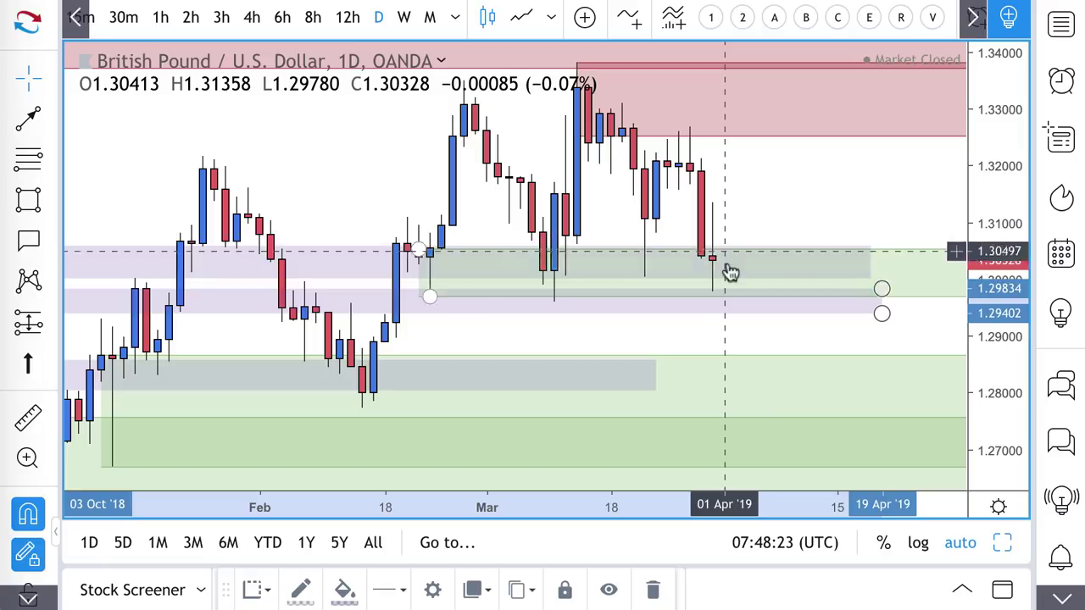
left_click(28, 118)
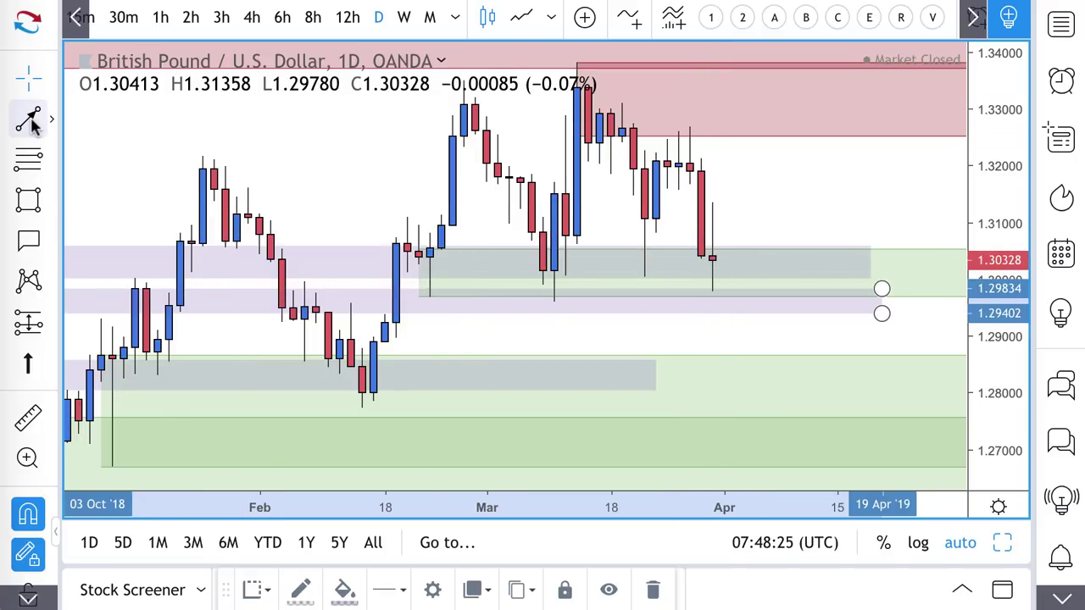
Draw a red upward arrow to about 1.3133 and extend the grey 1.28 zone rightwards
left_click(711, 292)
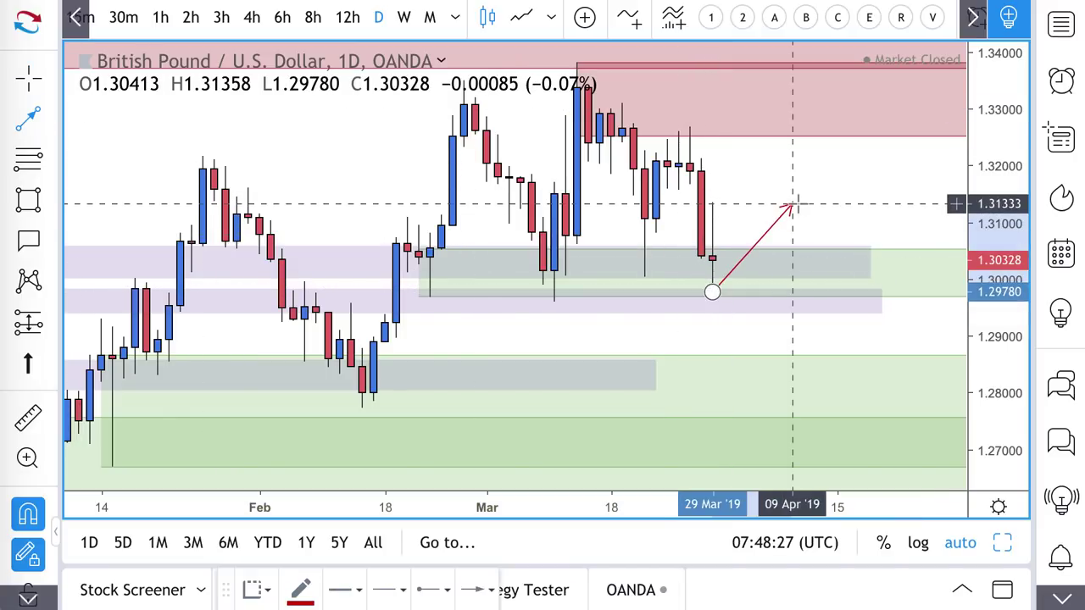
left_click(791, 204)
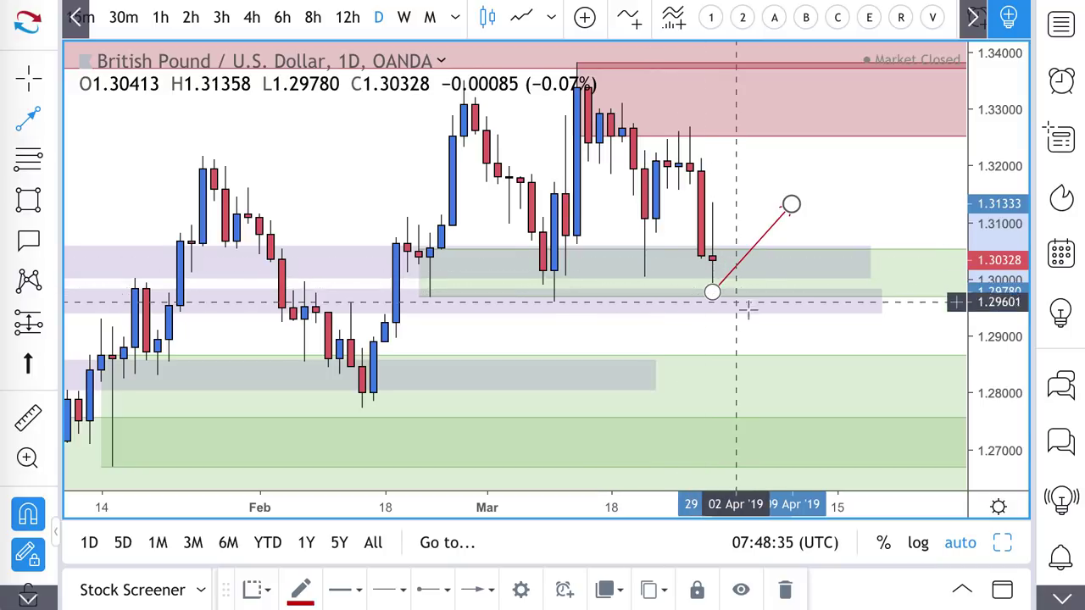
scroll(730, 403, "down", 2)
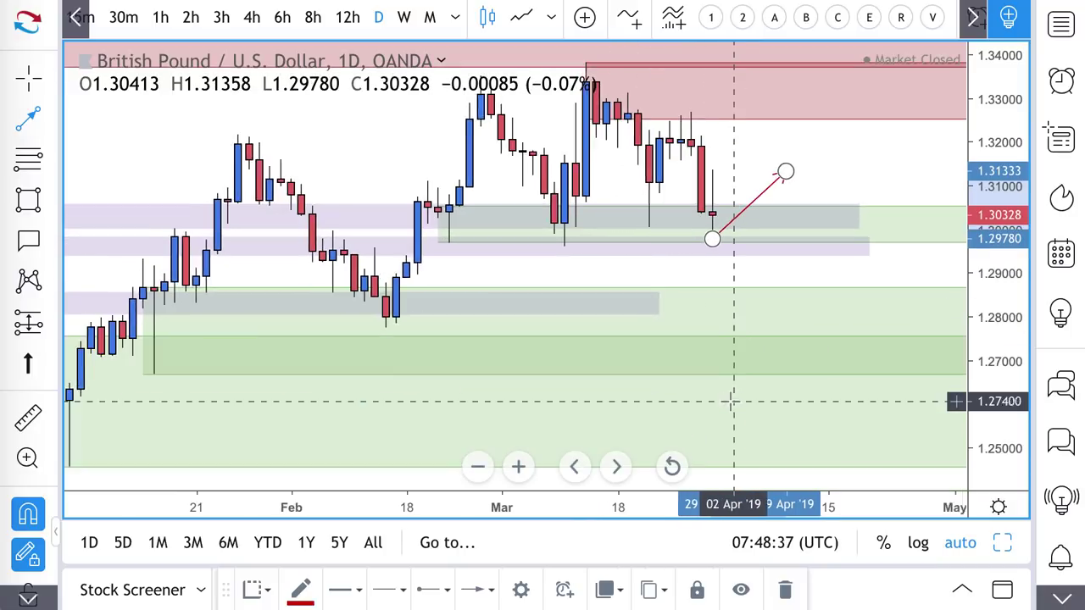
left_click(656, 292)
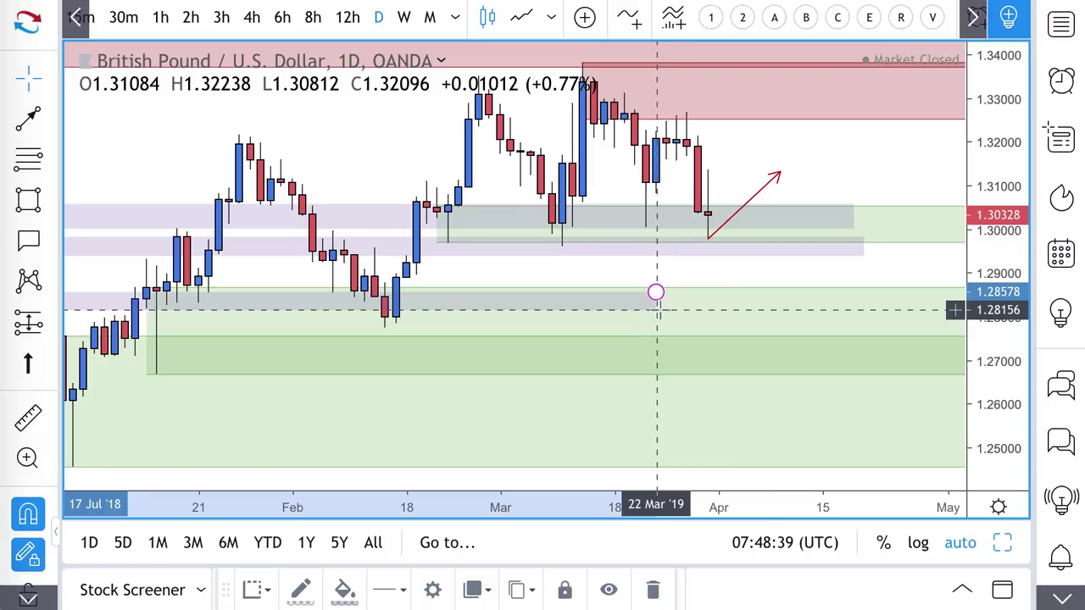
left_click_drag(656, 293, 790, 293)
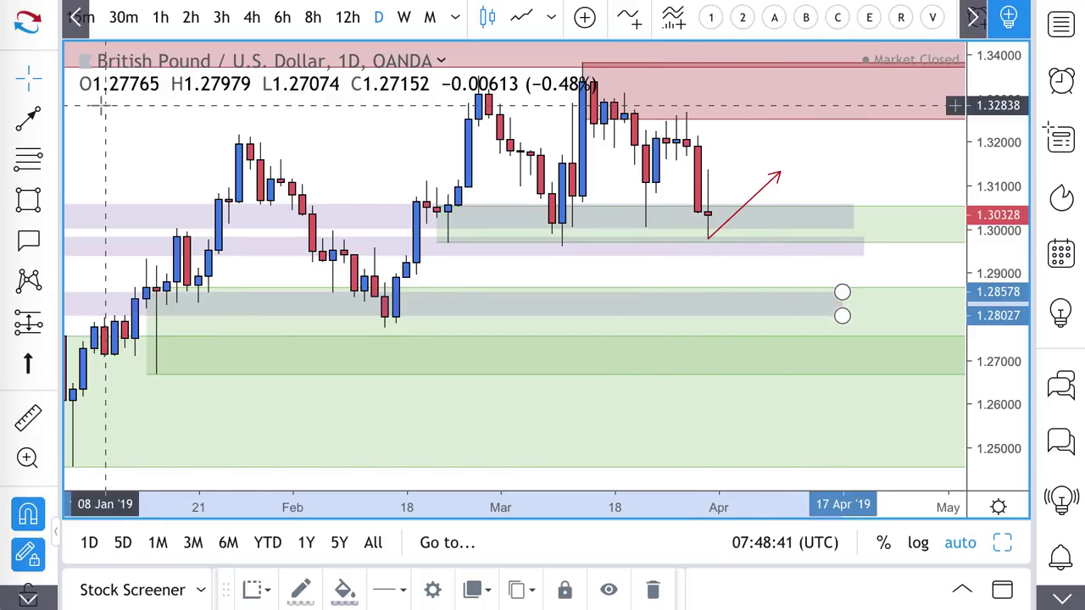
Draw a red path from the 29 Mar low dipping into the 1.28 zone and rising to 1.29062
left_click(28, 119)
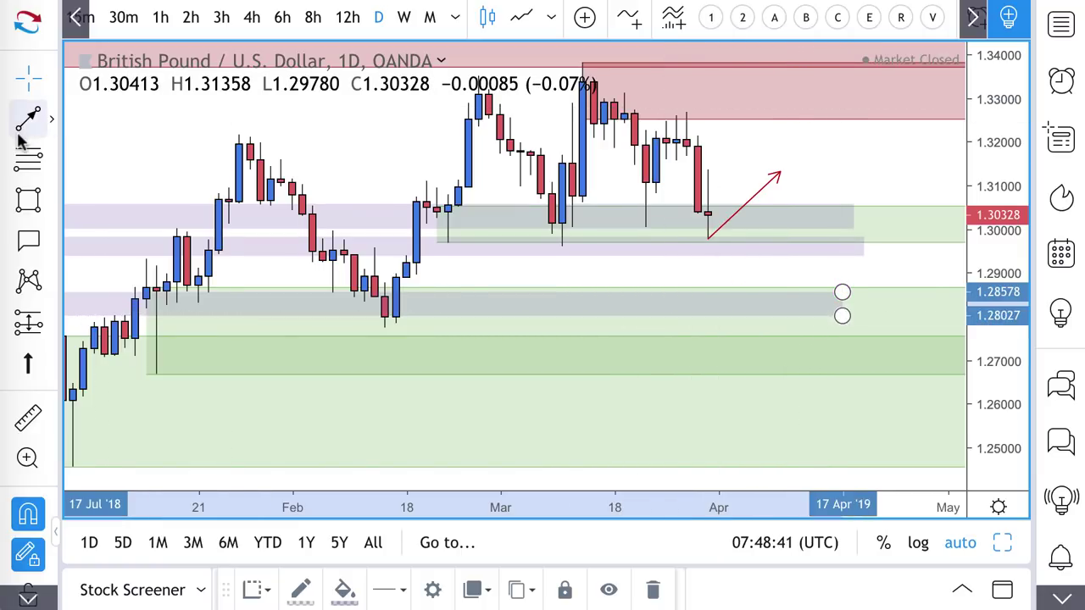
left_click(708, 239)
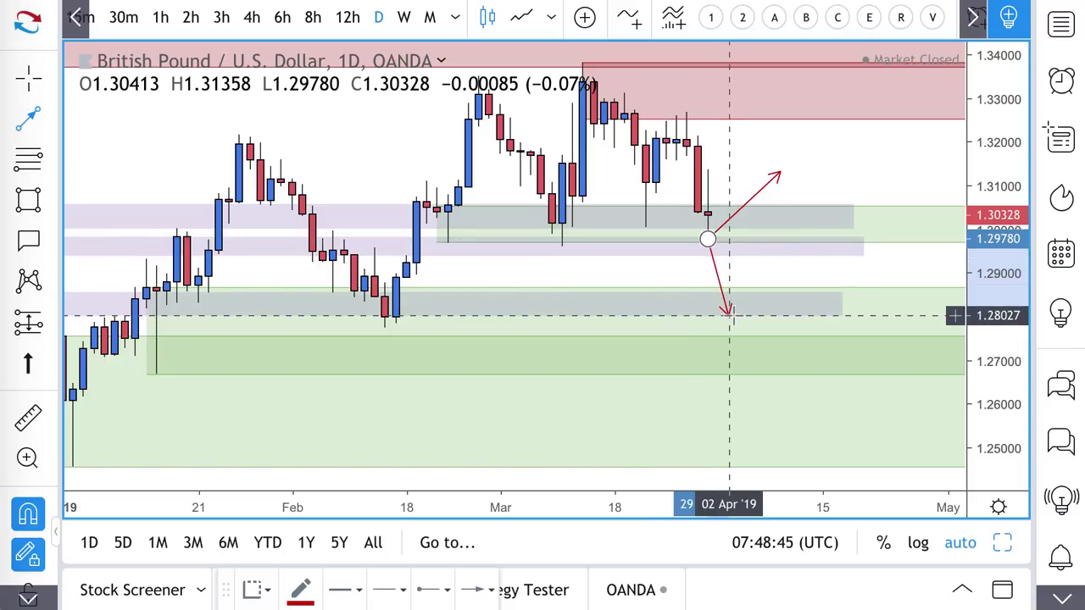
left_click(728, 313)
double_click(782, 271)
scroll(641, 187, "up", 1)
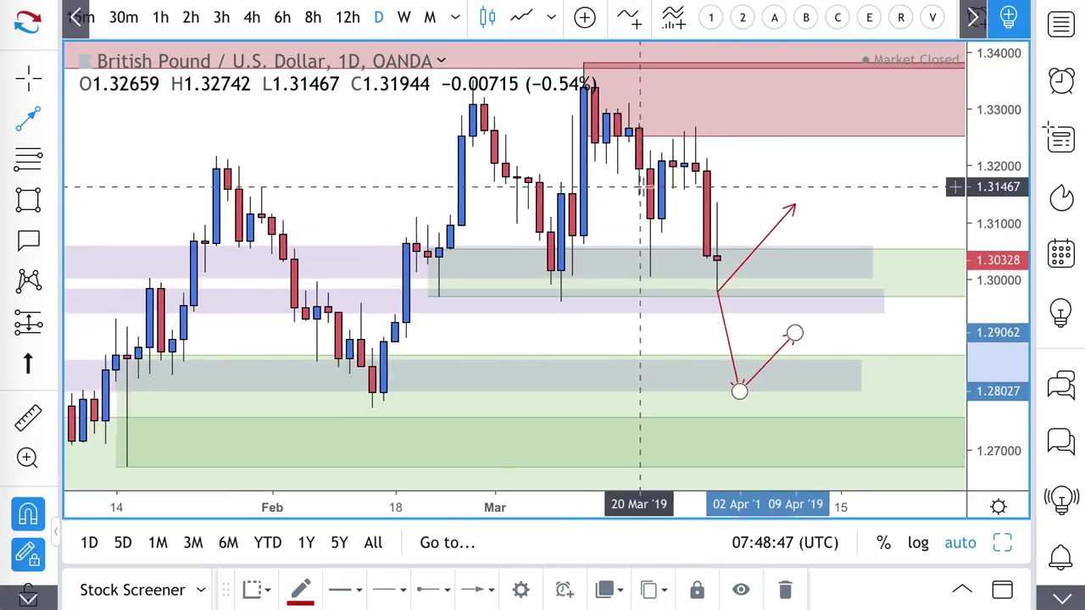
scroll(643, 187, "up", 1)
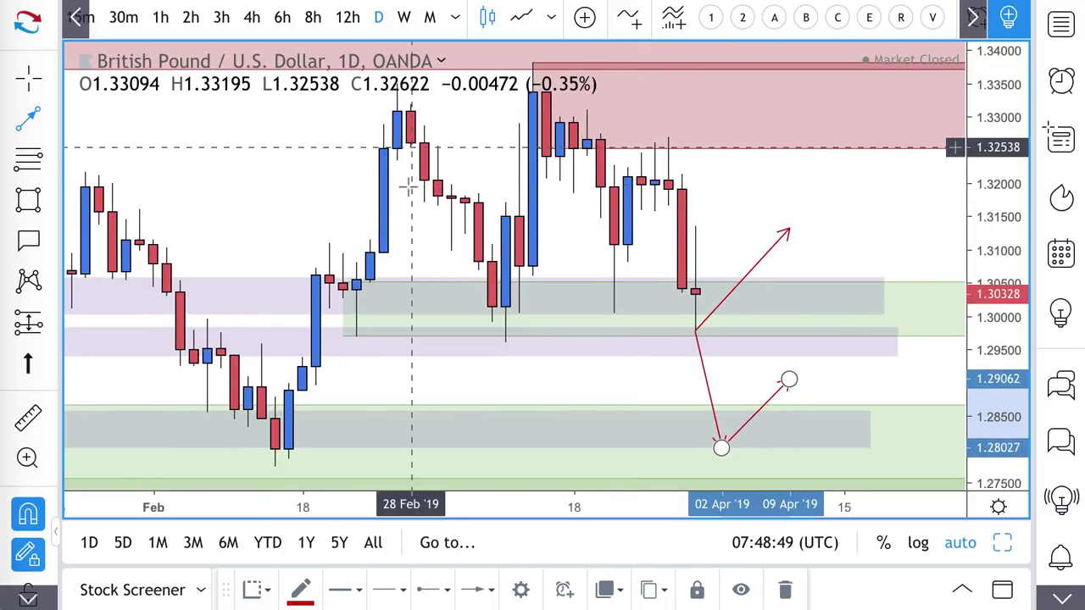
Add a red zone from 1.31985 to 1.32693 with an arrow dropping to 1.30505
left_click(28, 158)
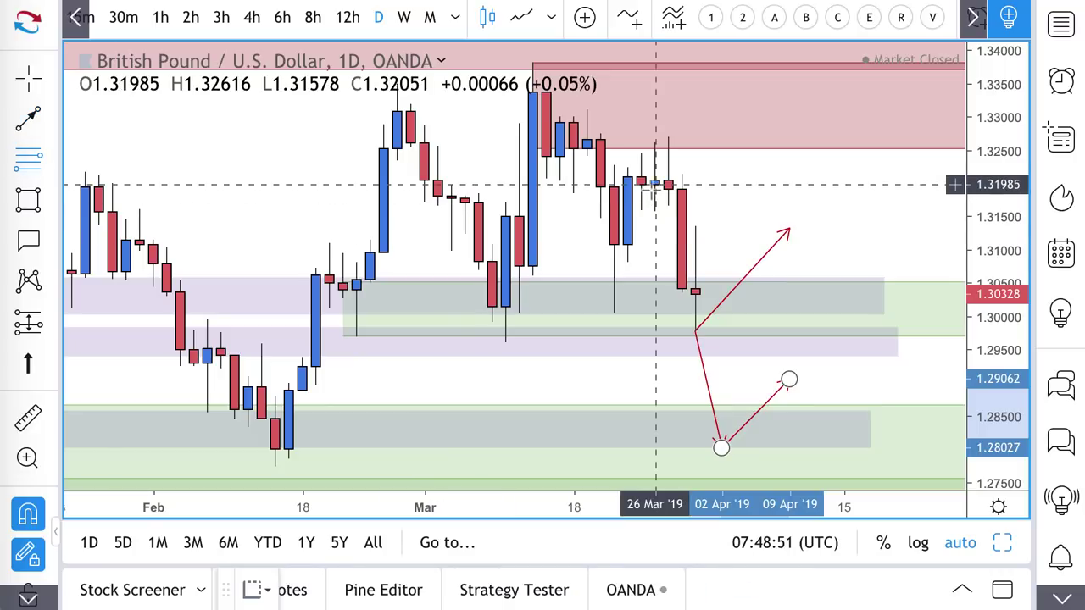
left_click_drag(655, 184, 669, 137)
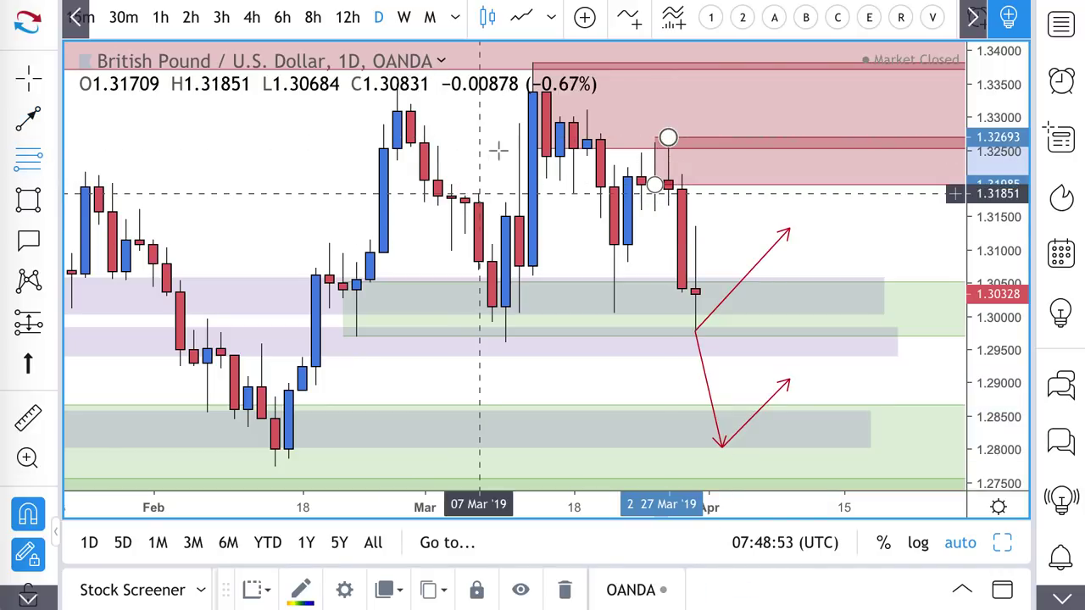
left_click(28, 120)
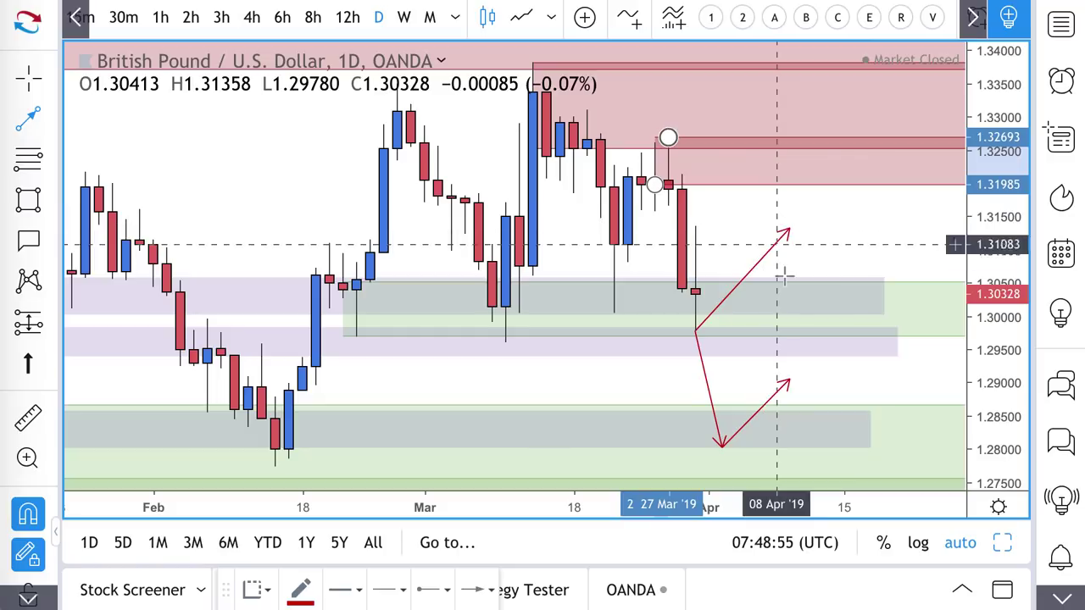
left_click(816, 176)
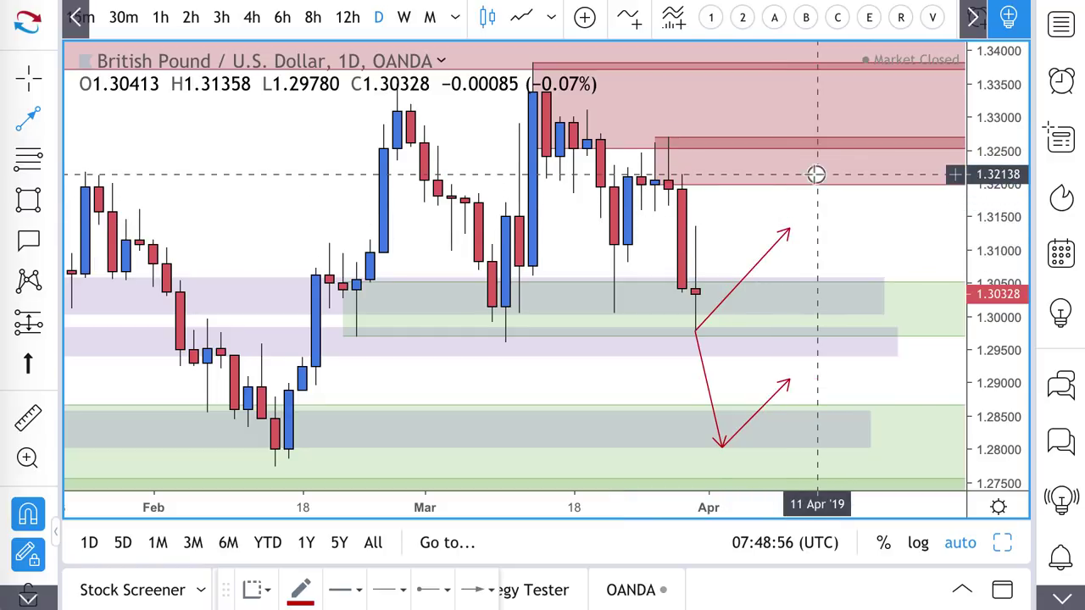
left_click(871, 282)
scroll(856, 254, "down", 3)
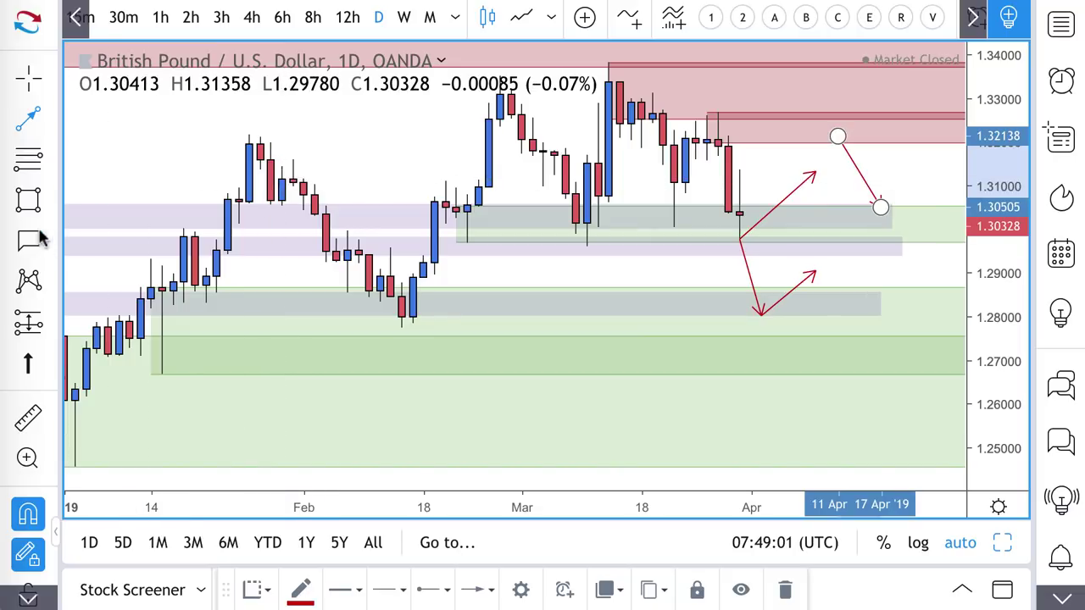
left_click(29, 206)
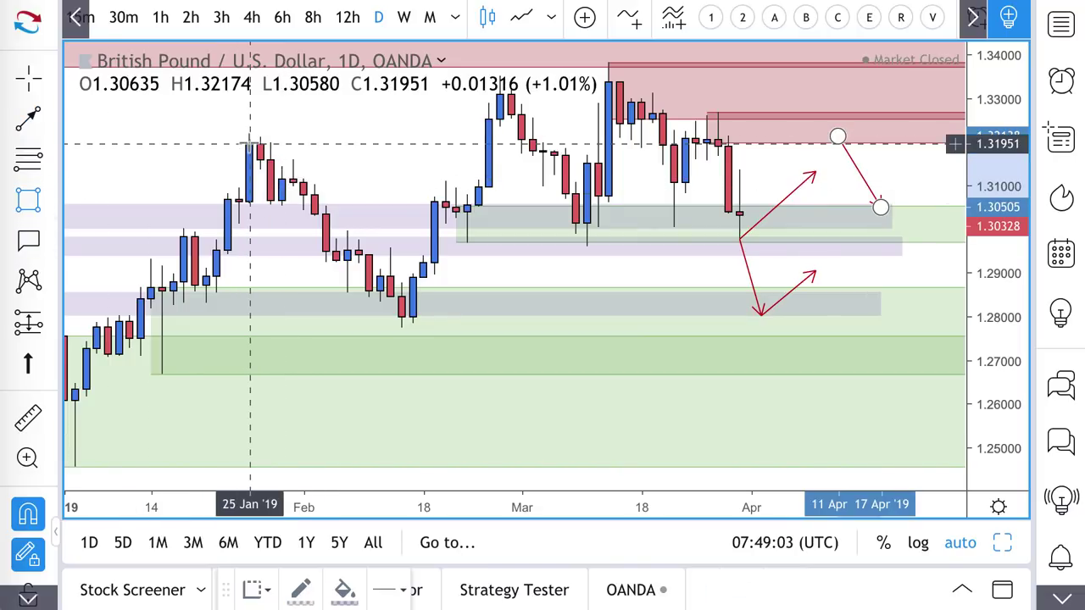
left_click(250, 144)
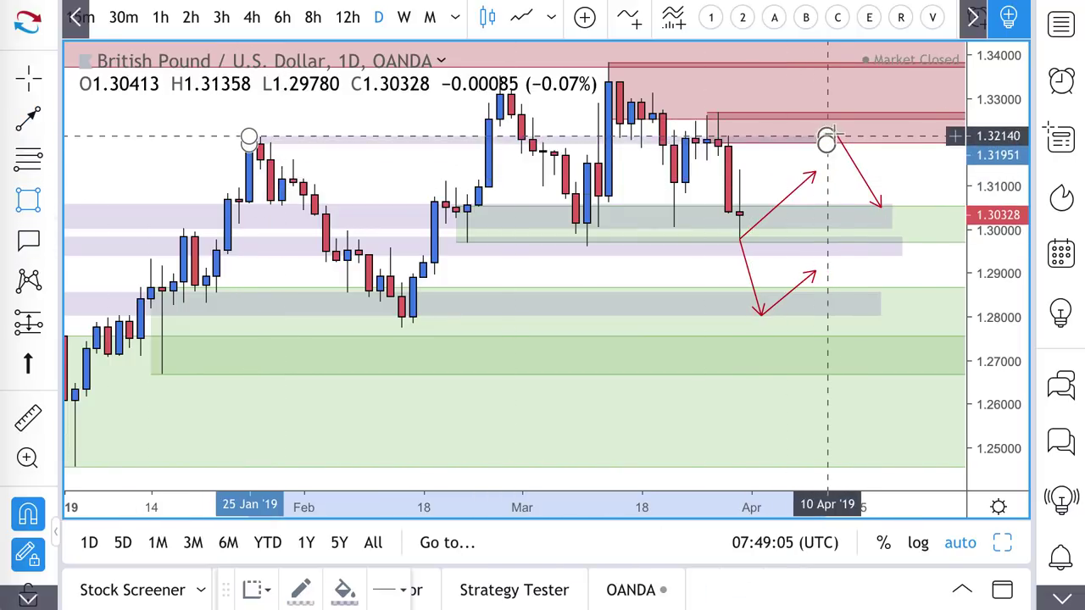
left_click(859, 127)
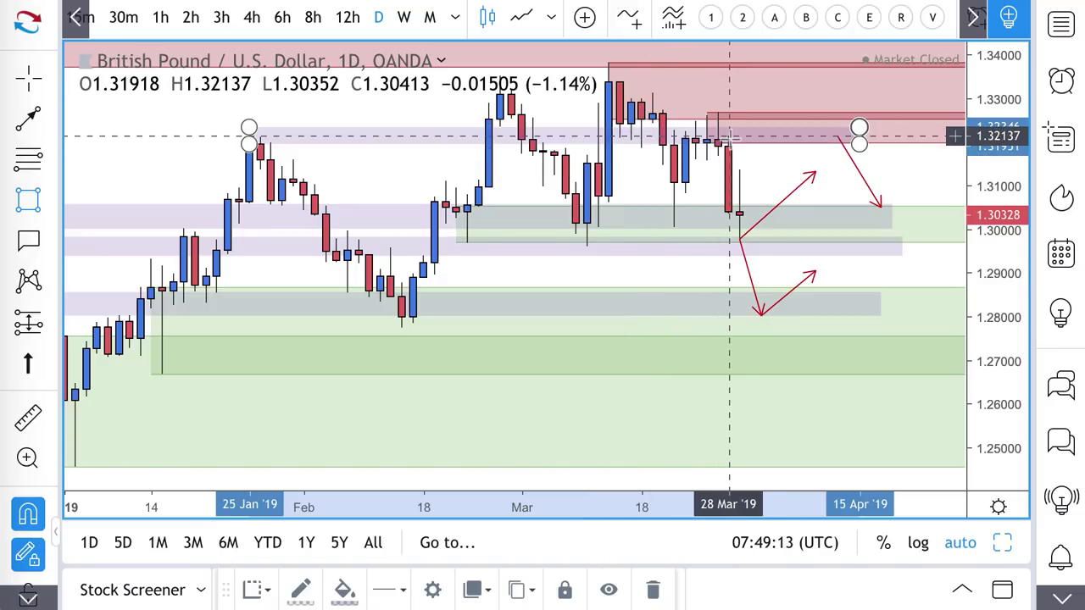
scroll(723, 214, "up", 2)
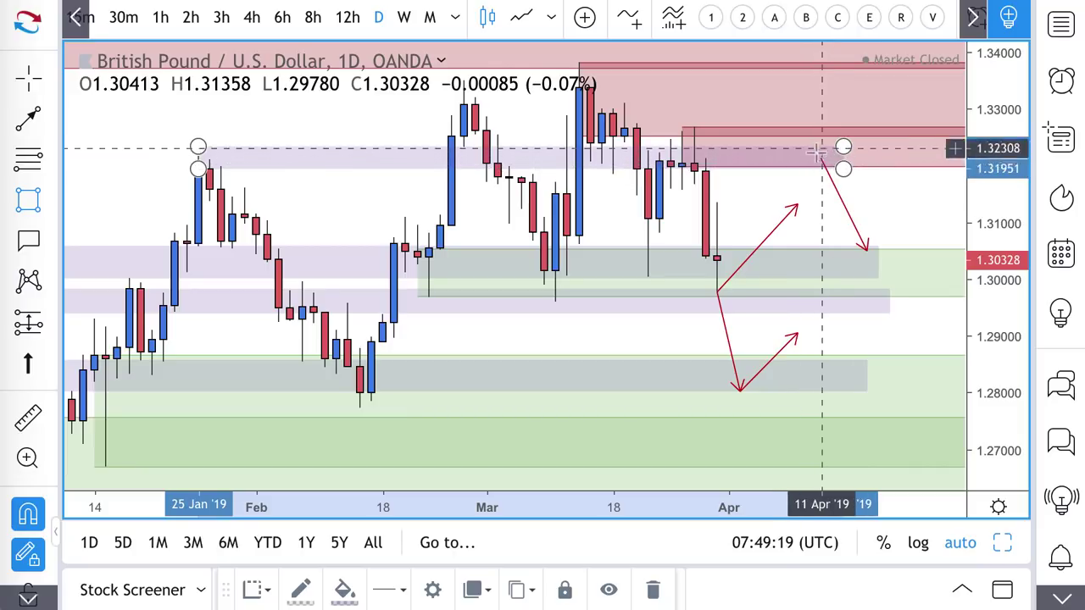
scroll(743, 331, "down", 2)
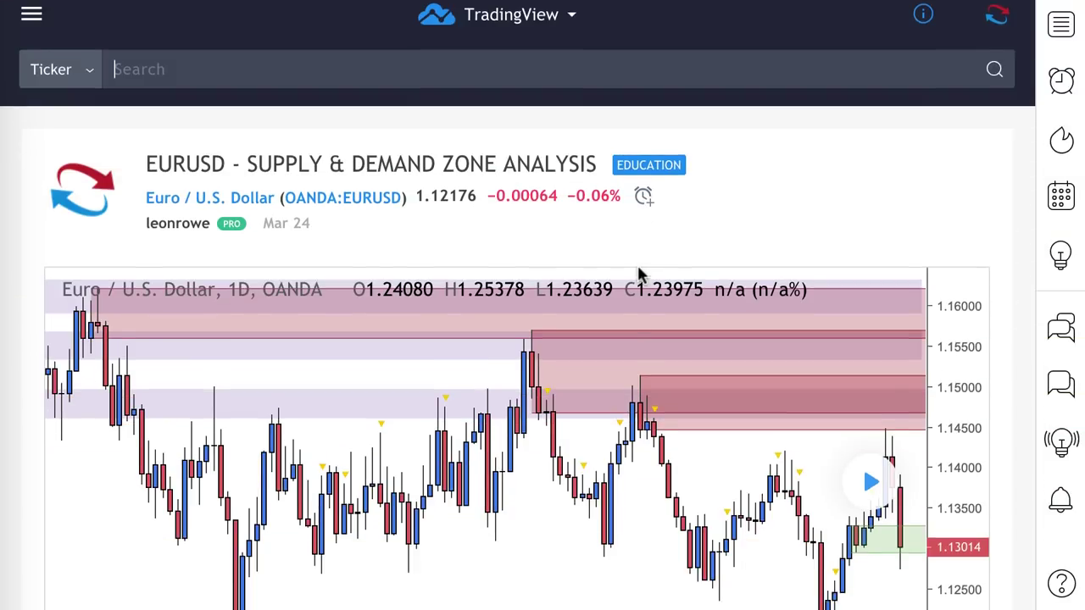
Zoom into the EURUSD idea chart and load the bars that followed its publication
scroll(727, 318, "down", 2)
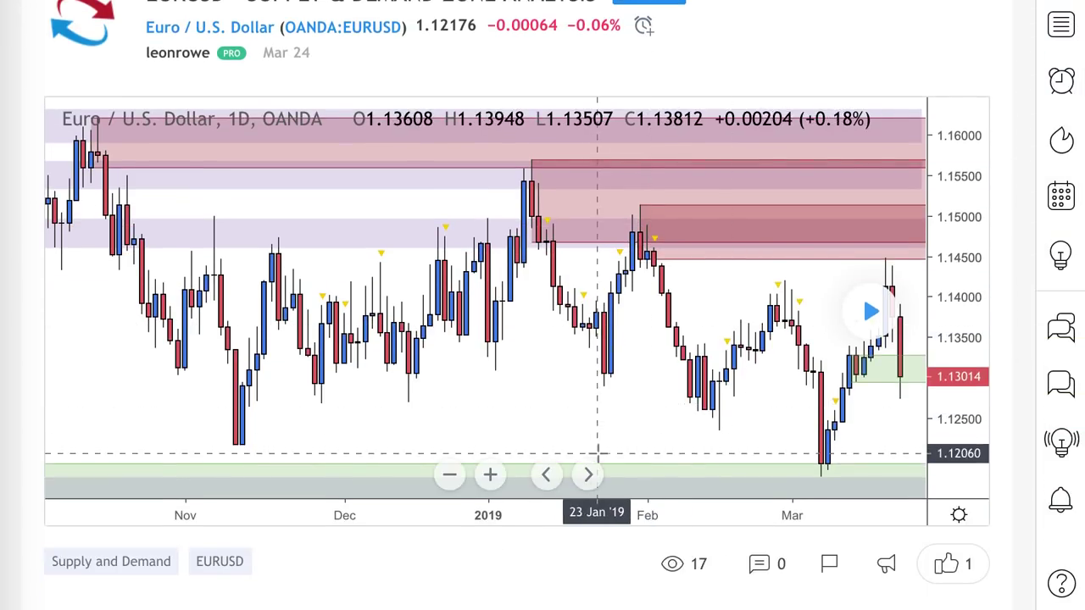
left_click(490, 474)
left_click(490, 474)
left_click(490, 474)
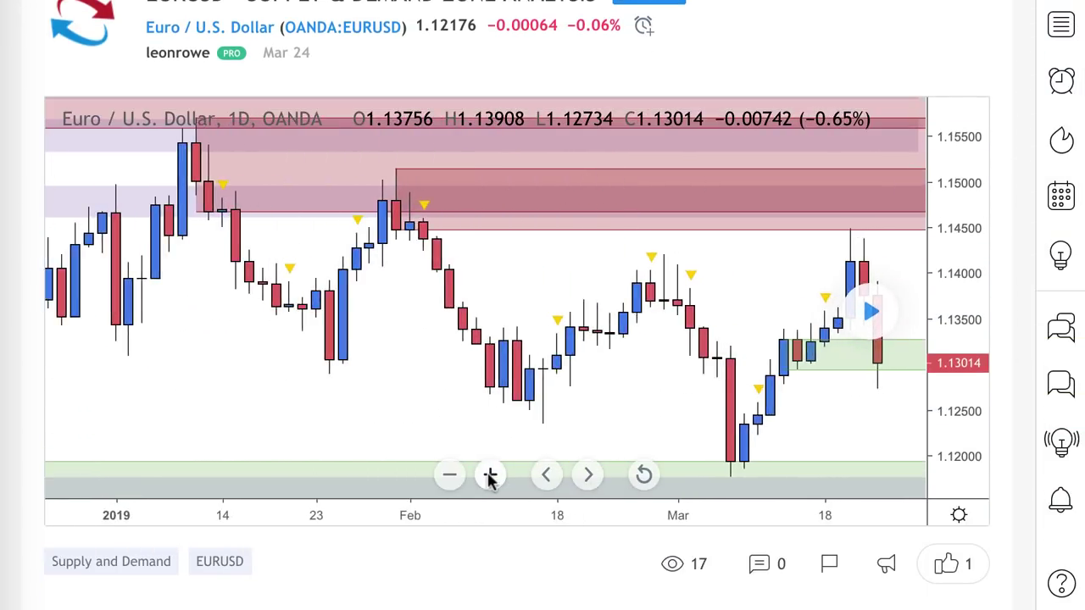
left_click(490, 475)
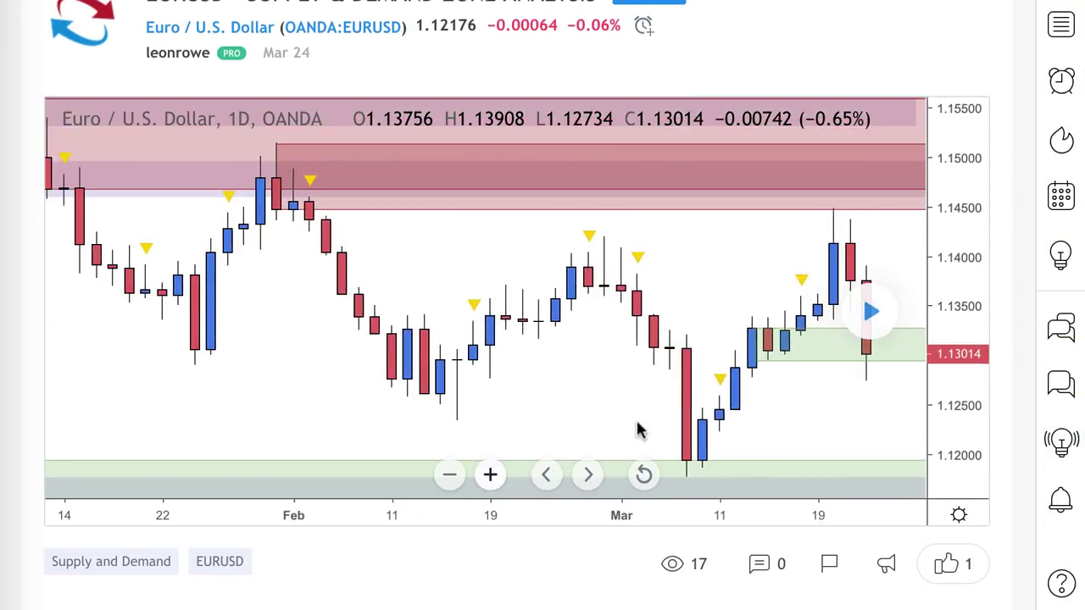
left_click(868, 311)
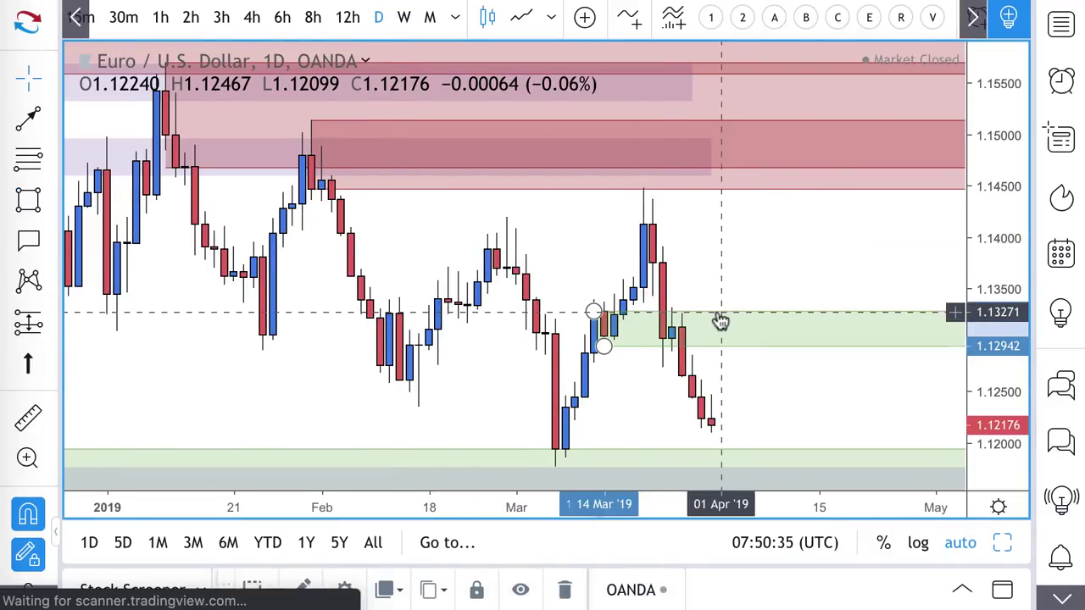
Replace the green zone near 1.13 with a red zone from 1.13014 to 1.13314
key("Delete")
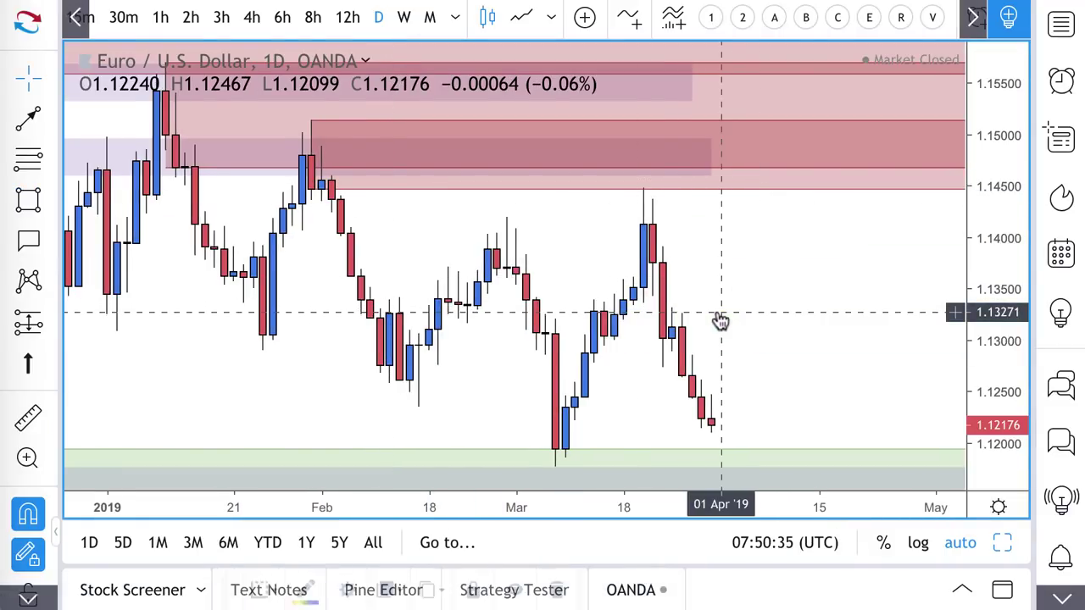
left_click(28, 161)
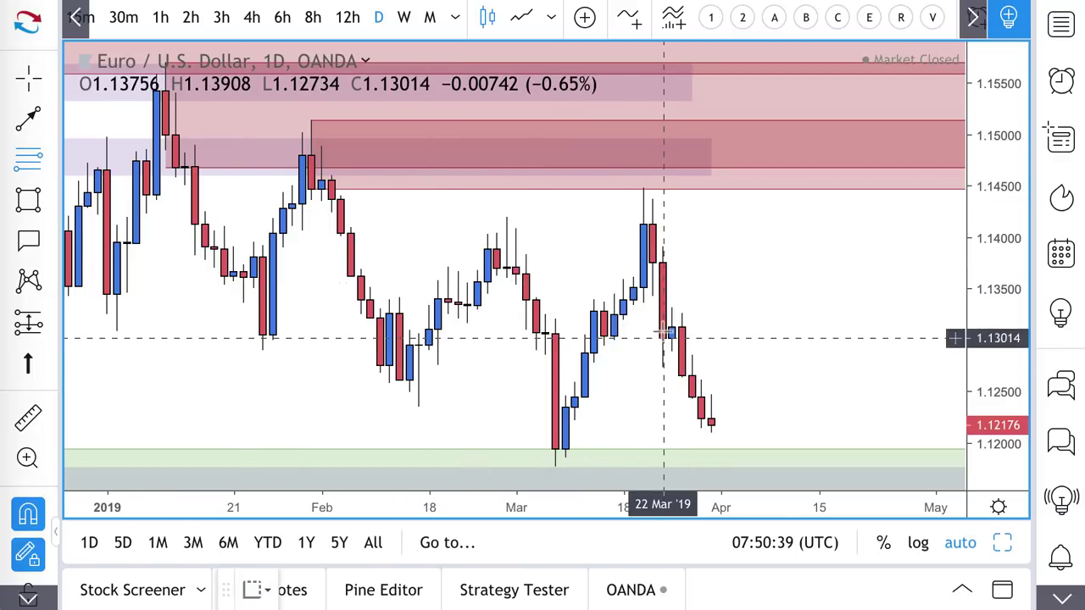
left_click_drag(664, 338, 673, 308)
left_click(674, 307)
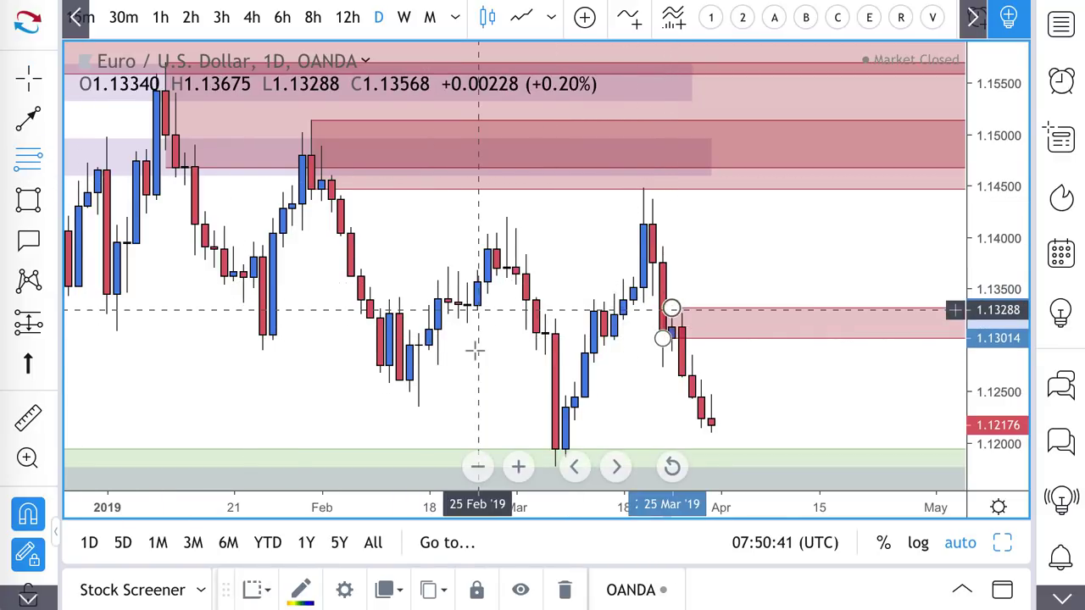
scroll(477, 350, "right", 3)
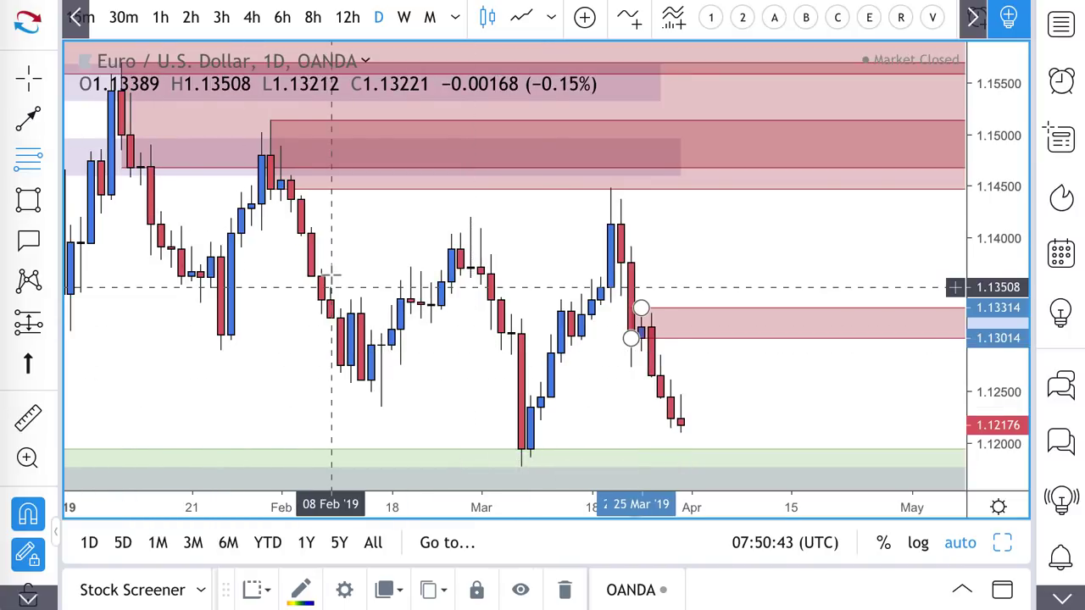
scroll(496, 336, "down", 4)
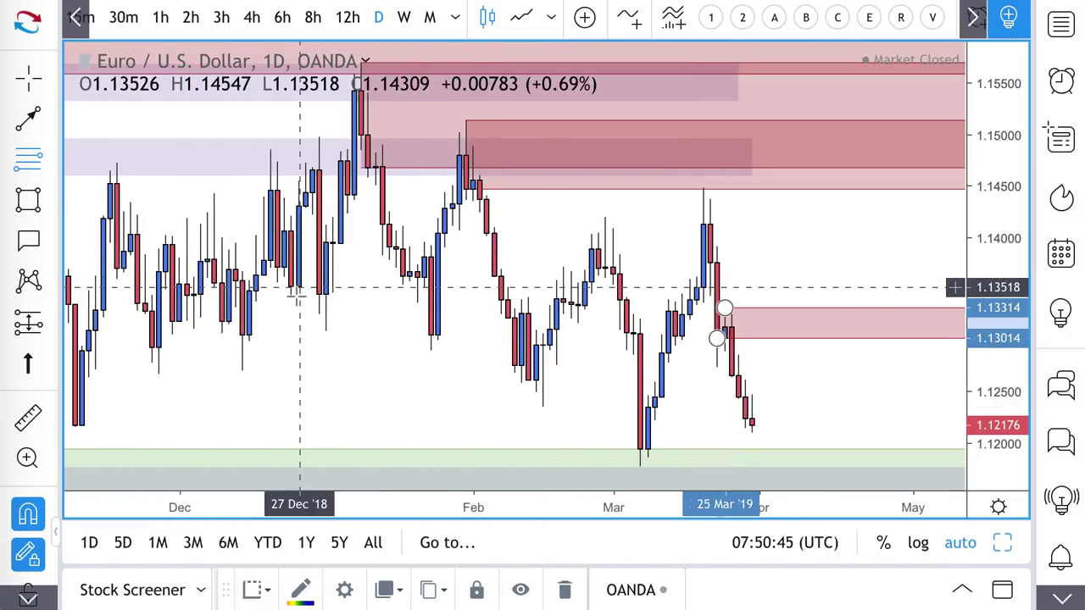
scroll(339, 279, "down", 2)
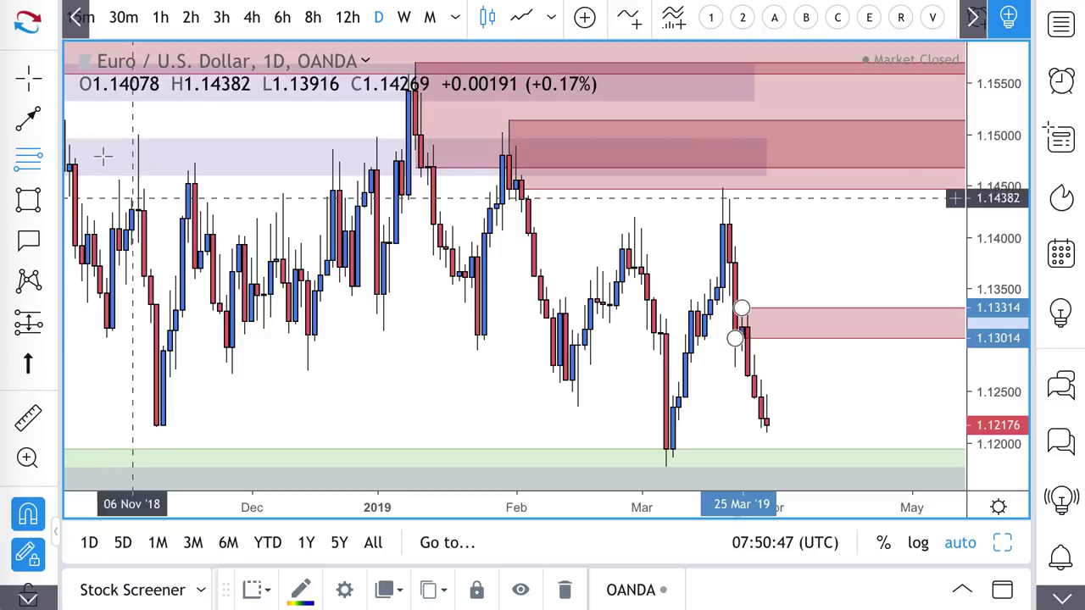
Start and cancel a Fib Retracement, then switch EUR/USD to the 4-hour timeframe
left_click(28, 158)
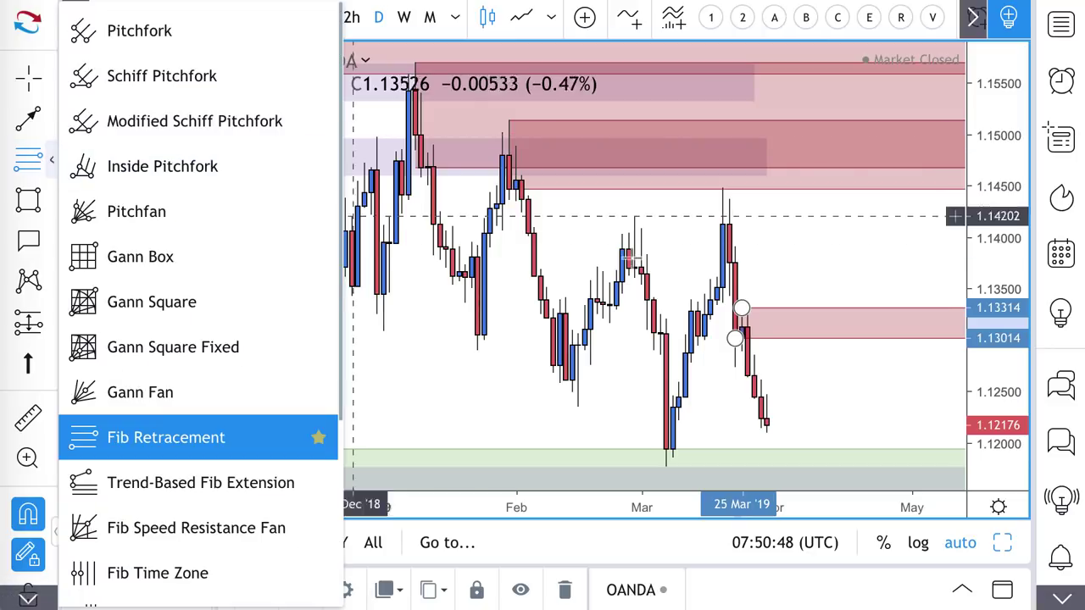
left_click(667, 333)
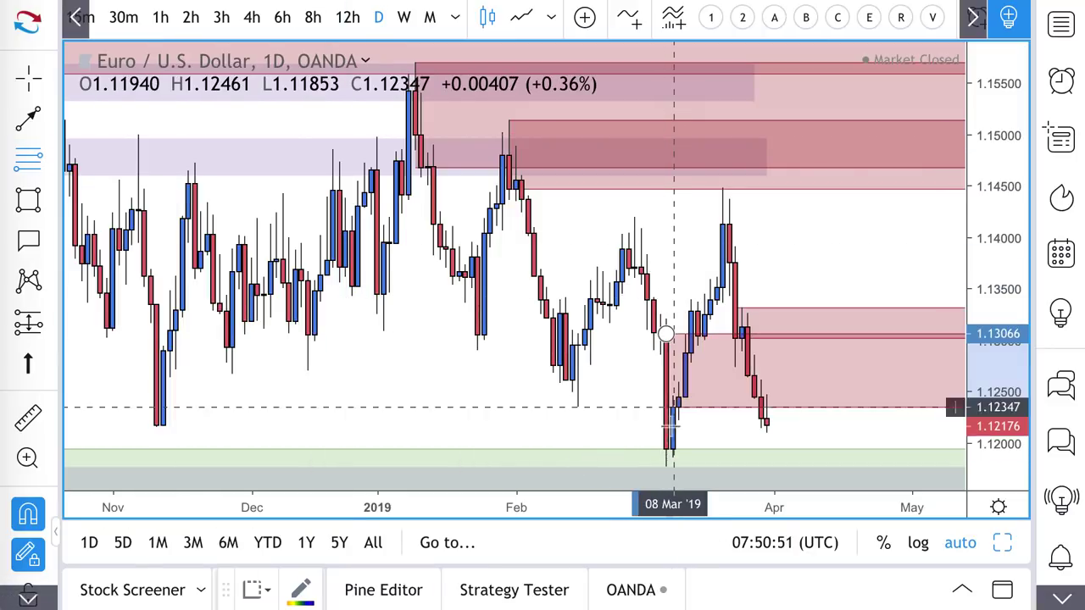
key("Escape")
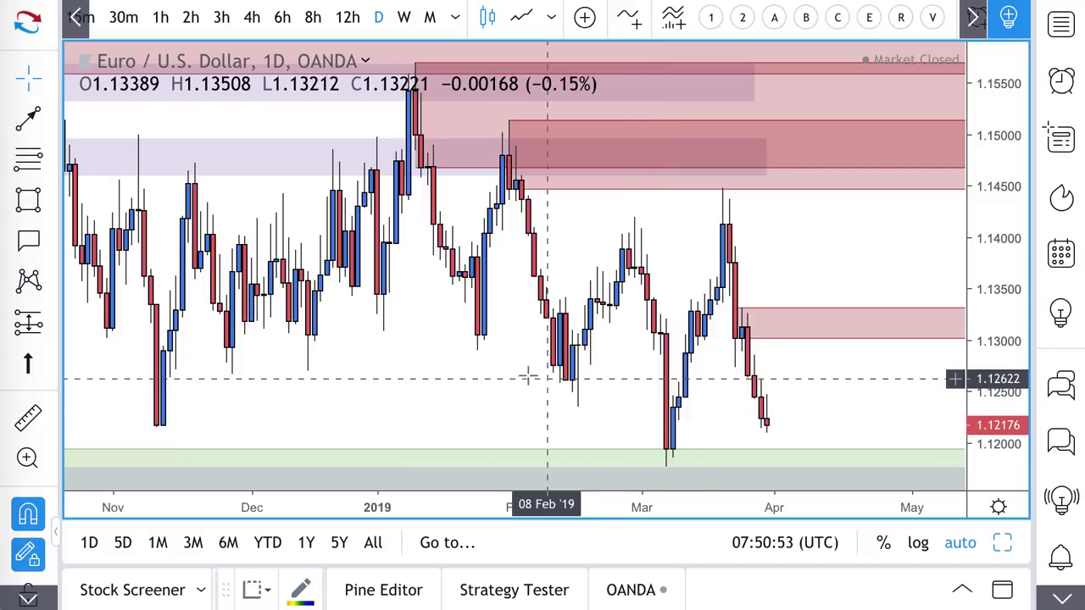
scroll(528, 375, "down", 3)
scroll(710, 424, "up", 3)
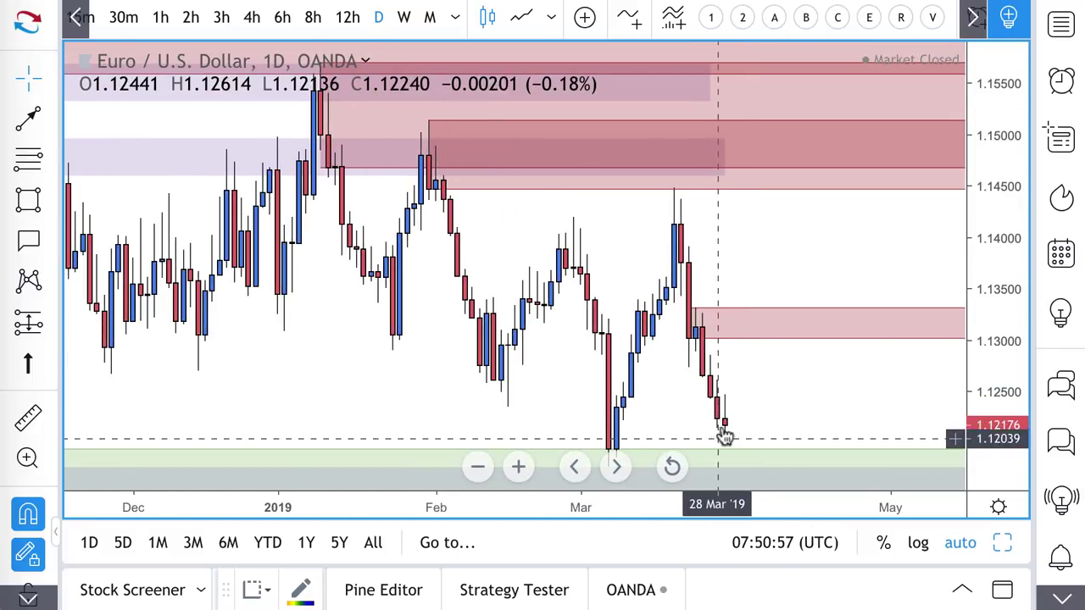
scroll(716, 434, "down", 5)
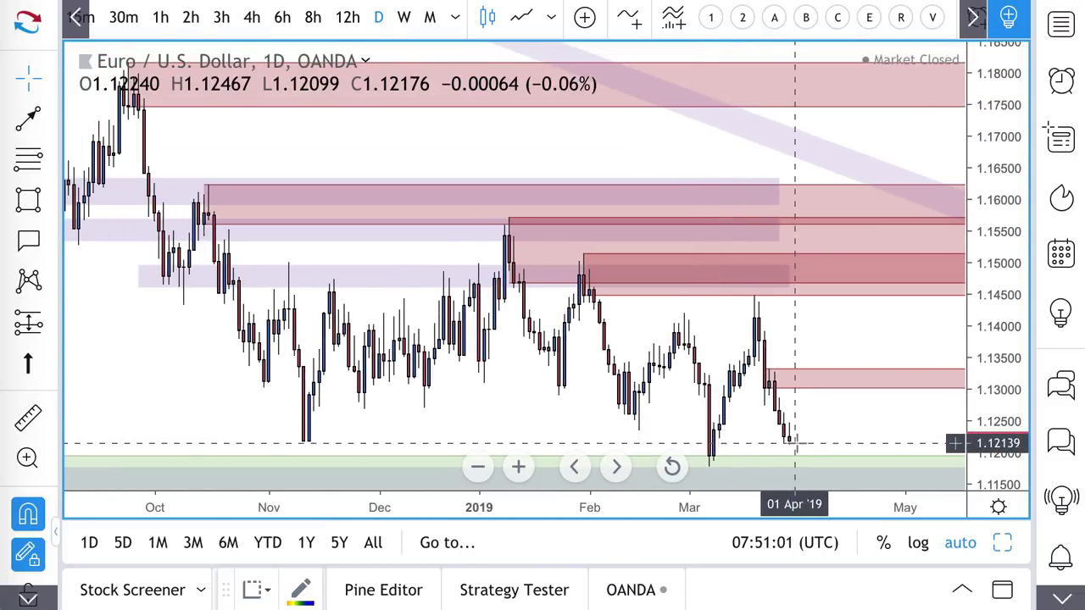
scroll(811, 441, "up", 4)
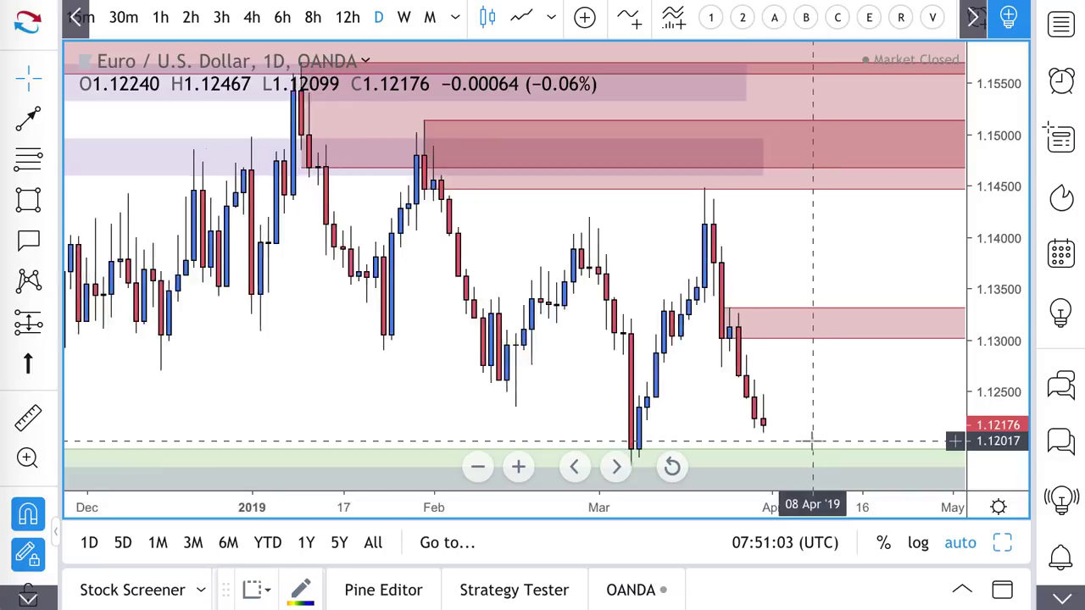
scroll(812, 441, "up", 2)
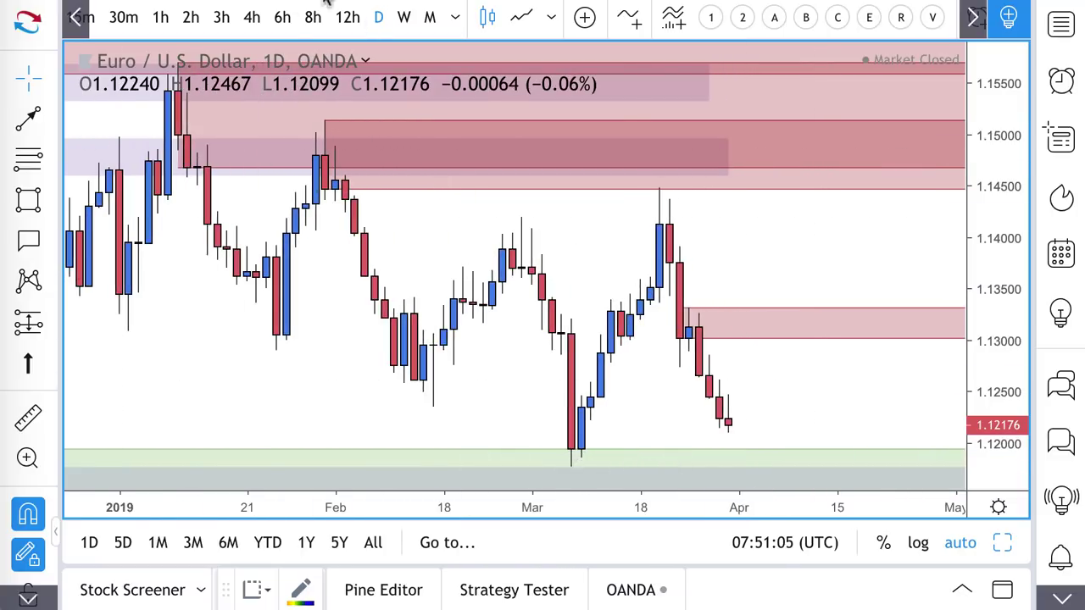
left_click(252, 19)
scroll(428, 162, "up", 4)
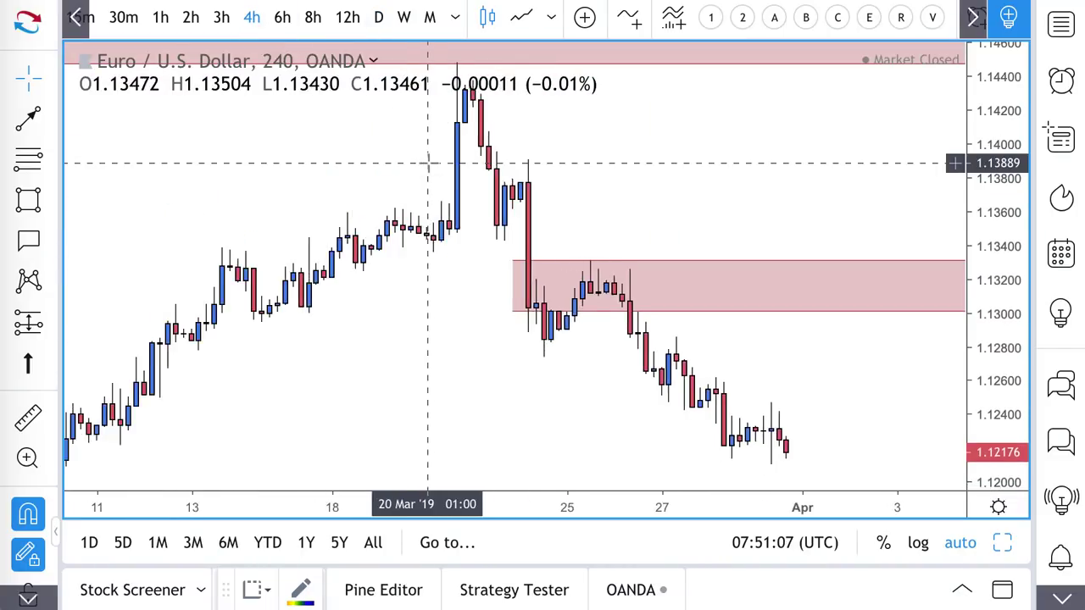
Replace a misplaced long position with a short from 1.13987 targeting a 3.22 reward-to-risk
left_click(48, 325)
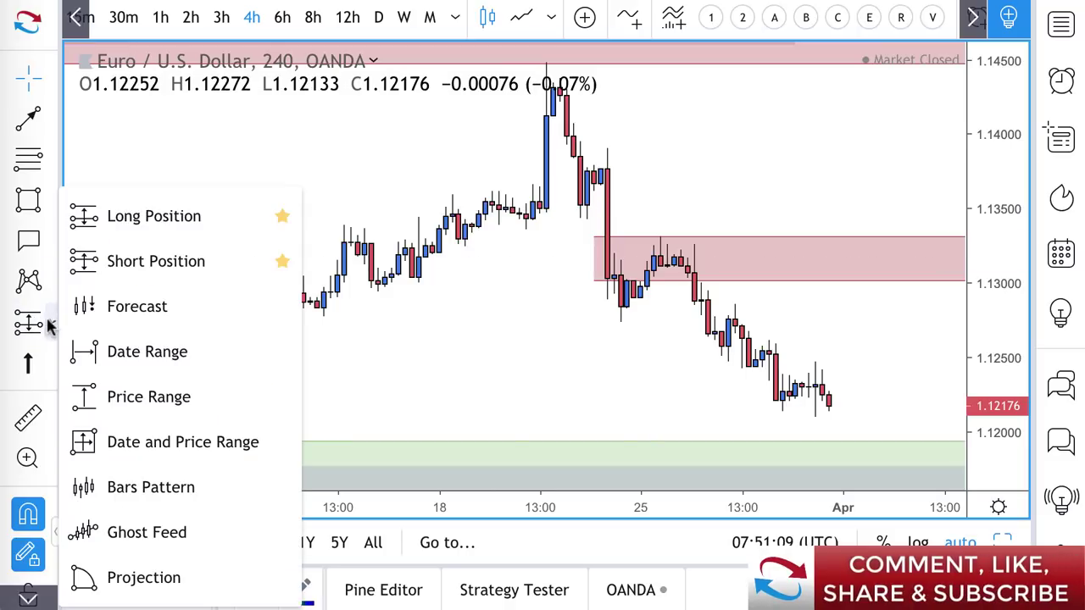
left_click(153, 218)
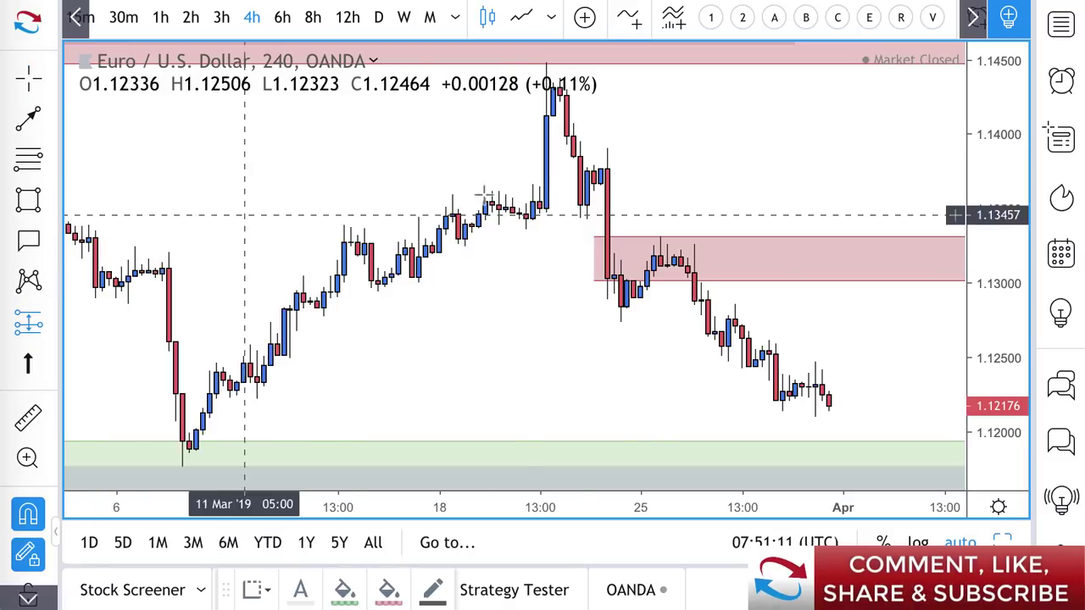
left_click(567, 136)
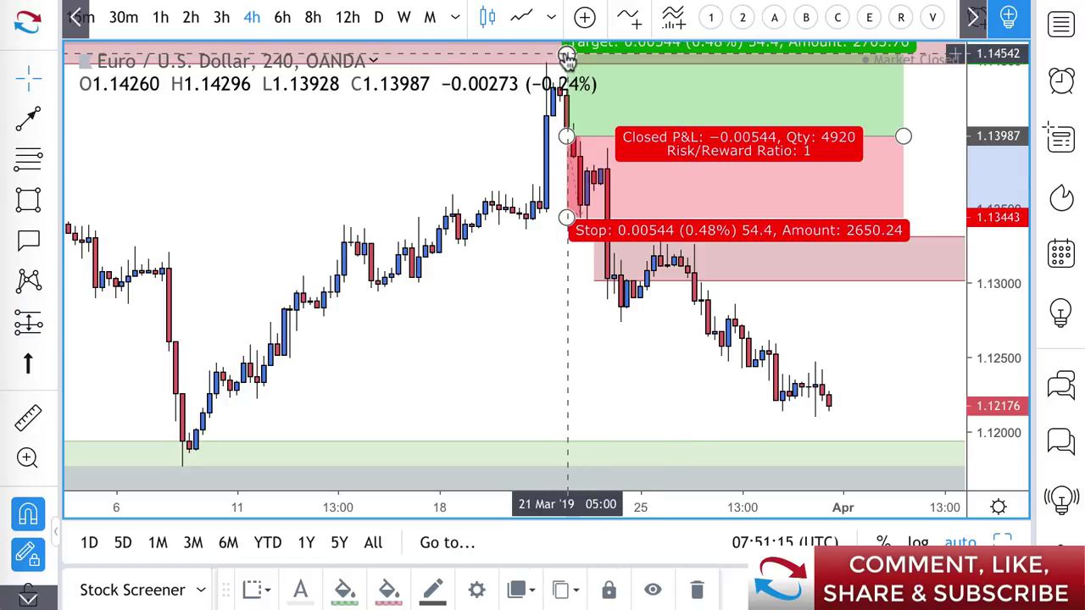
key("Delete")
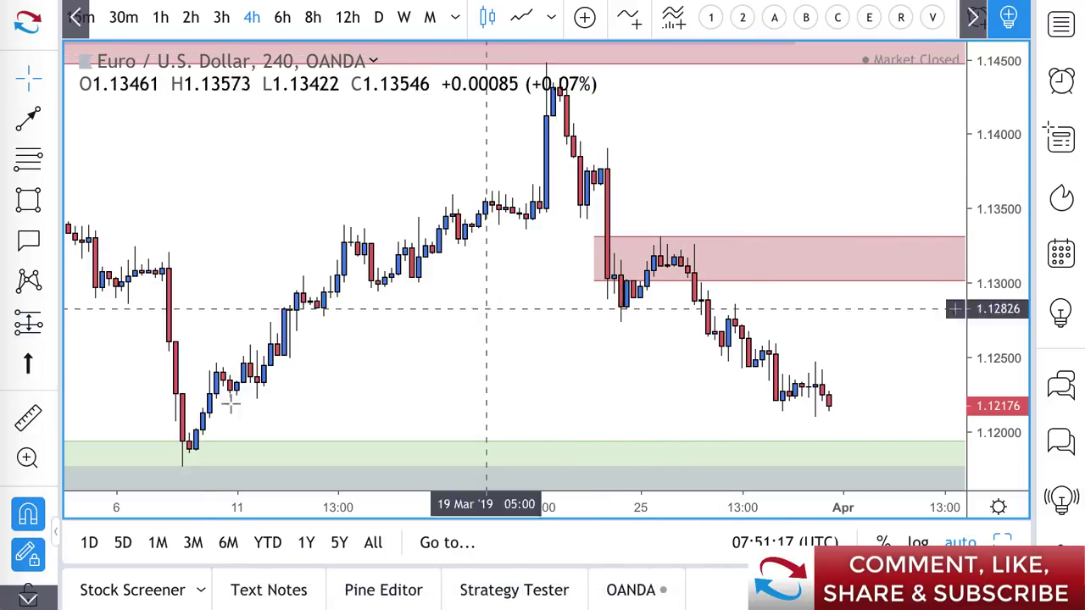
left_click(48, 325)
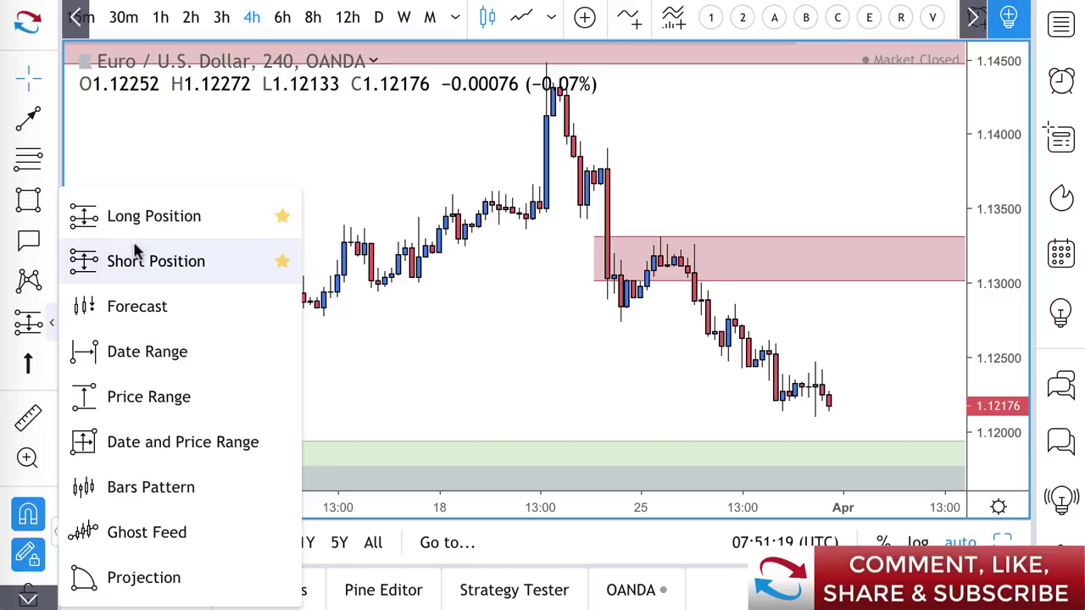
left_click(159, 259)
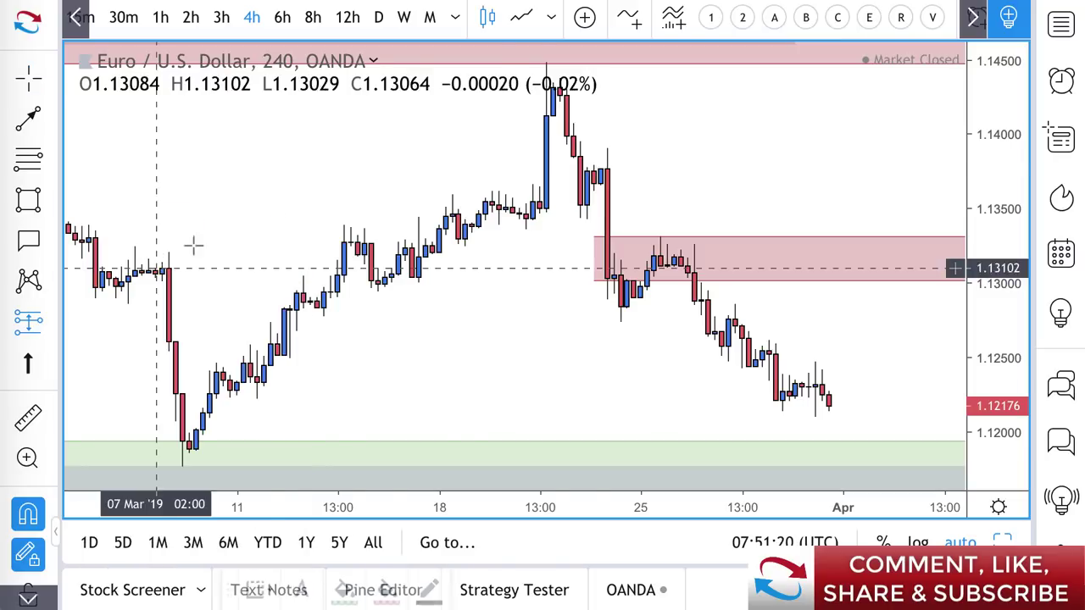
left_click(566, 136)
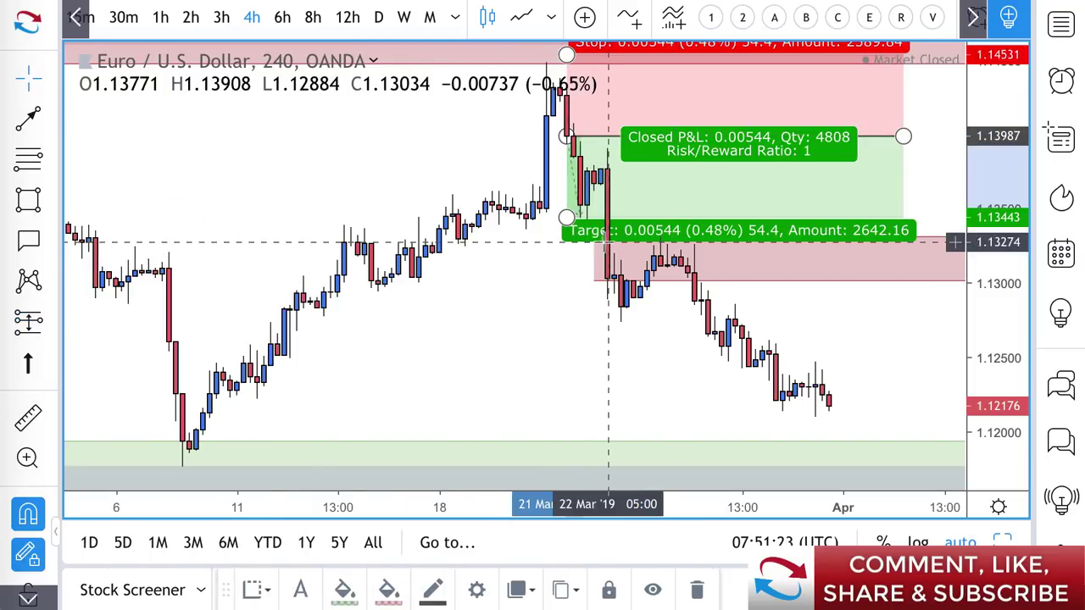
left_click_drag(566, 221, 594, 397)
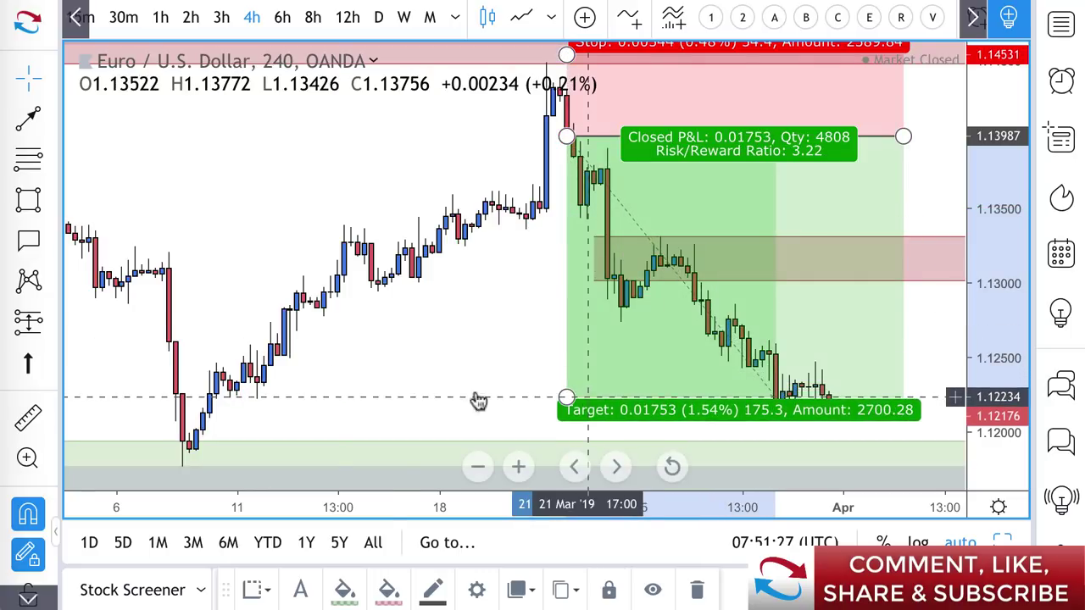
left_click(28, 157)
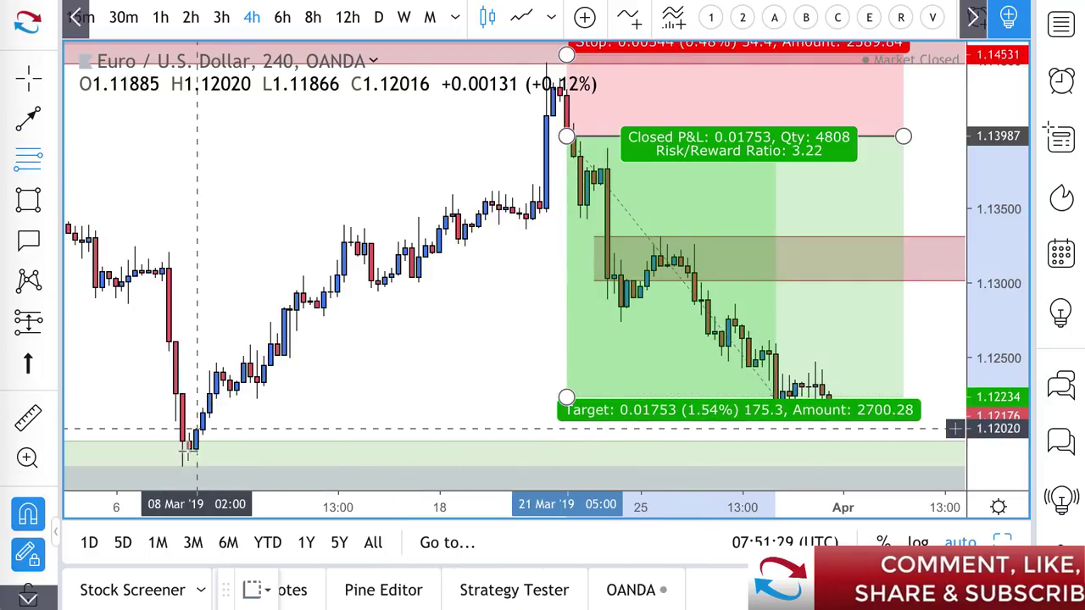
Draw a Fibonacci from the early-March low to the 20 Mar high with the Targets template
left_click(183, 467)
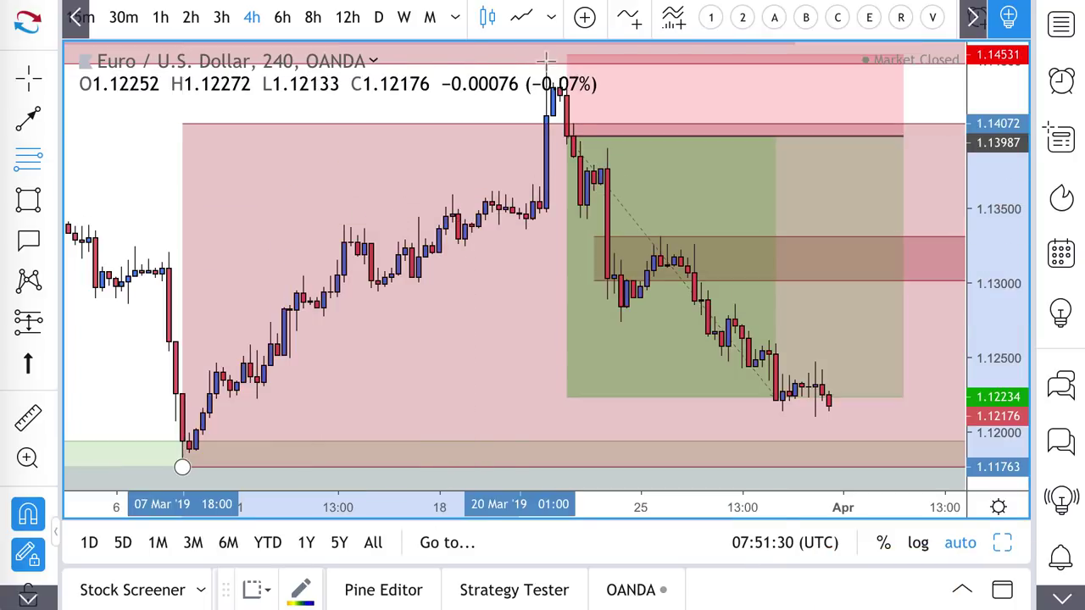
left_click(535, 192)
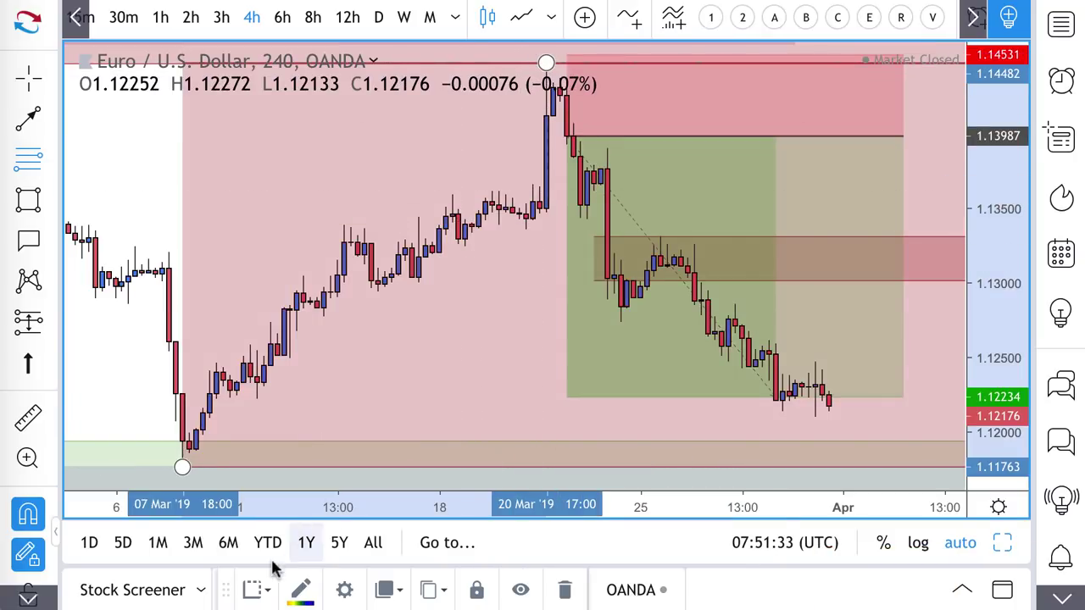
left_click(256, 593)
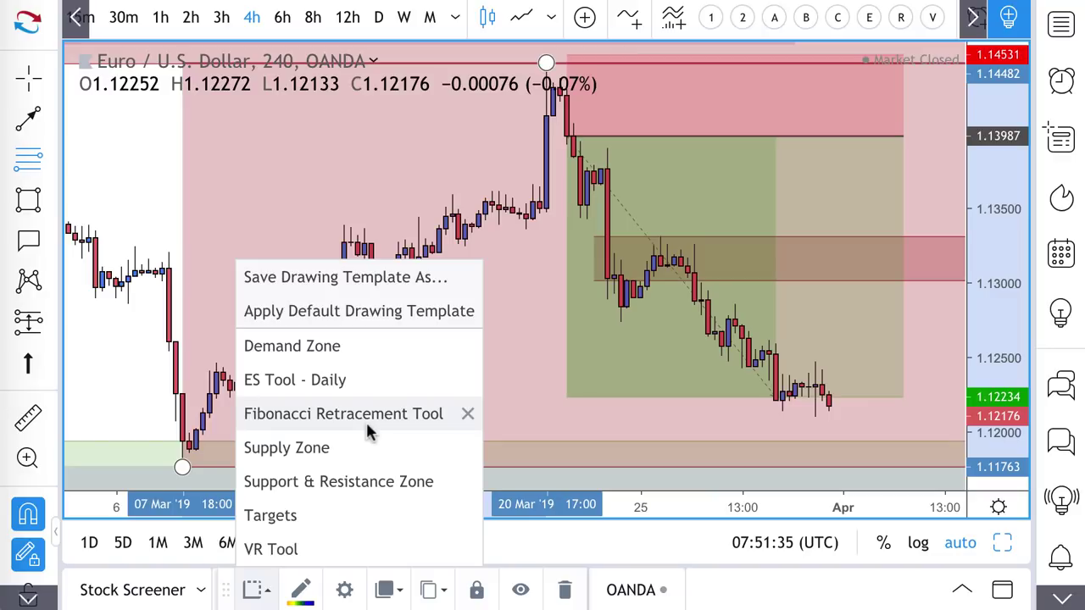
left_click(334, 517)
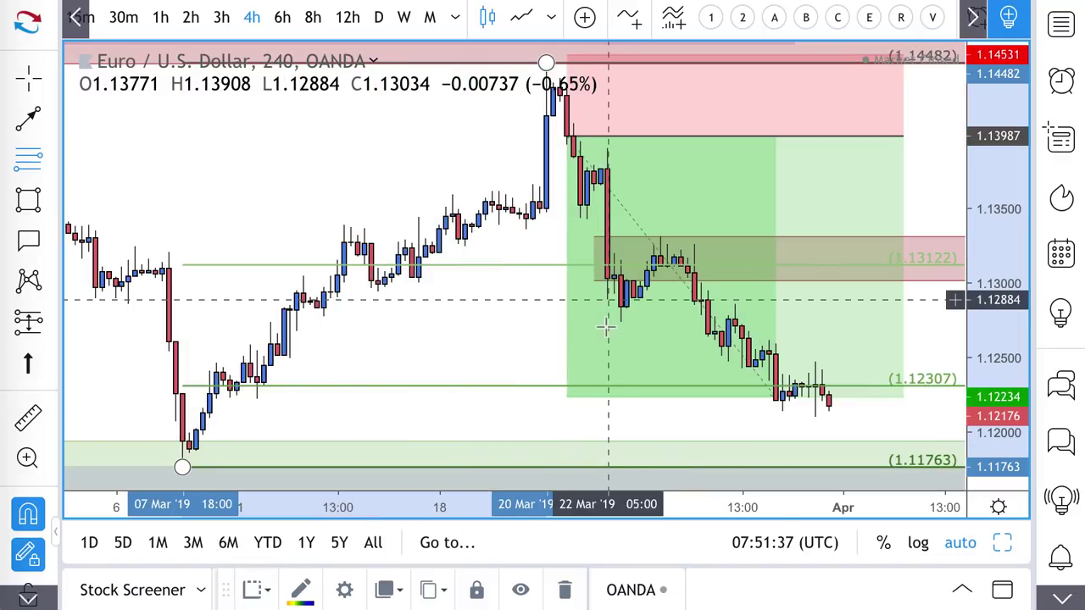
Drag the long position's profit target slightly higher on the EURUSD 4h chart
right_click(566, 398)
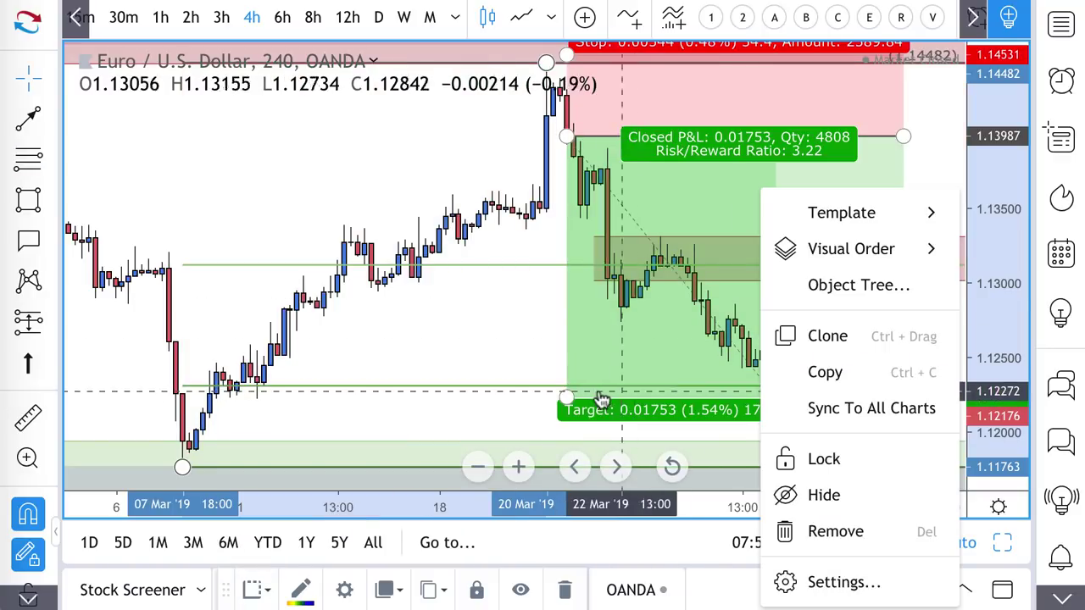
left_click_drag(566, 398, 568, 383)
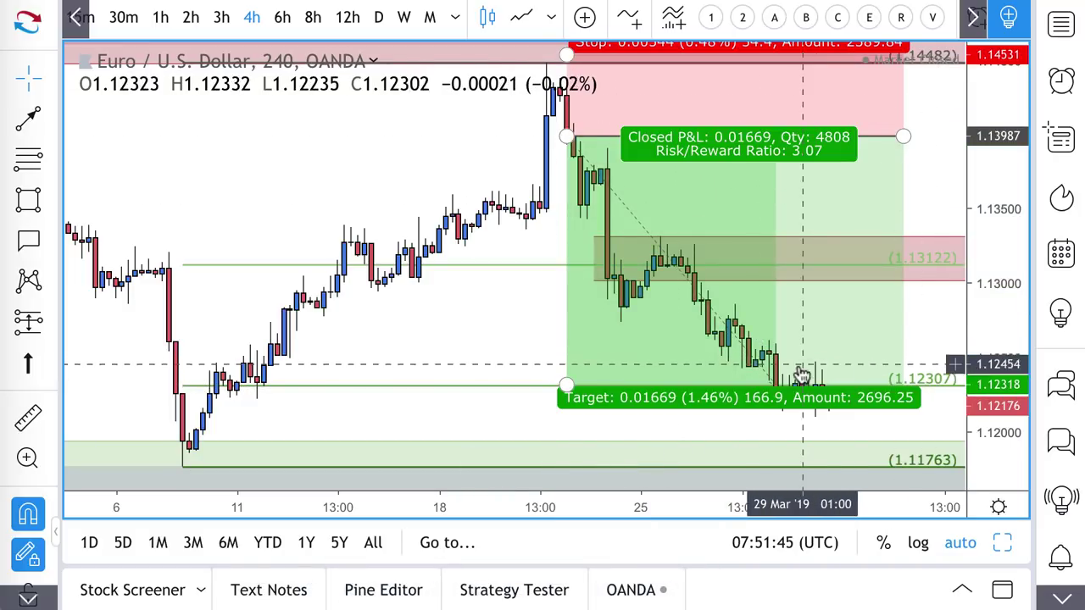
scroll(760, 390, "right", 3)
scroll(761, 391, "down", 1)
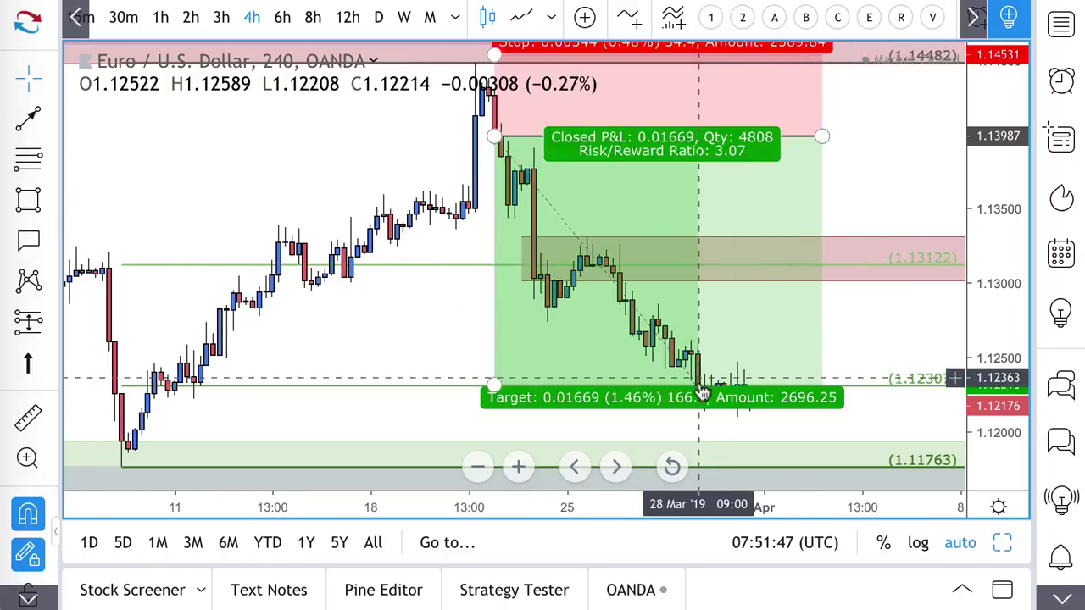
Delete the long-position drawing, leaving the Fibonacci zones and target levels in place
left_click(710, 398)
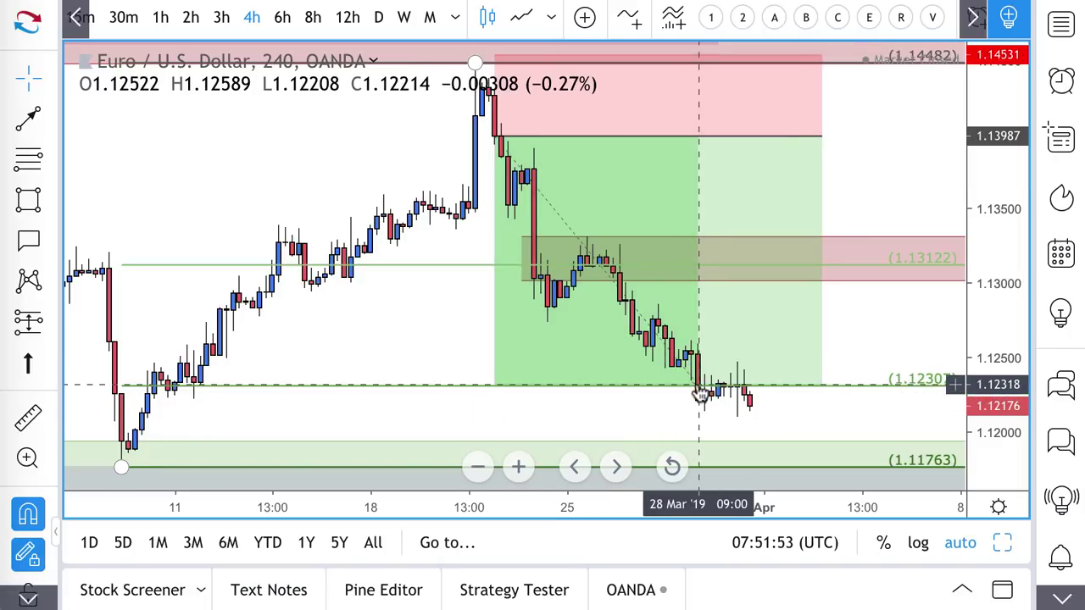
left_click(403, 268)
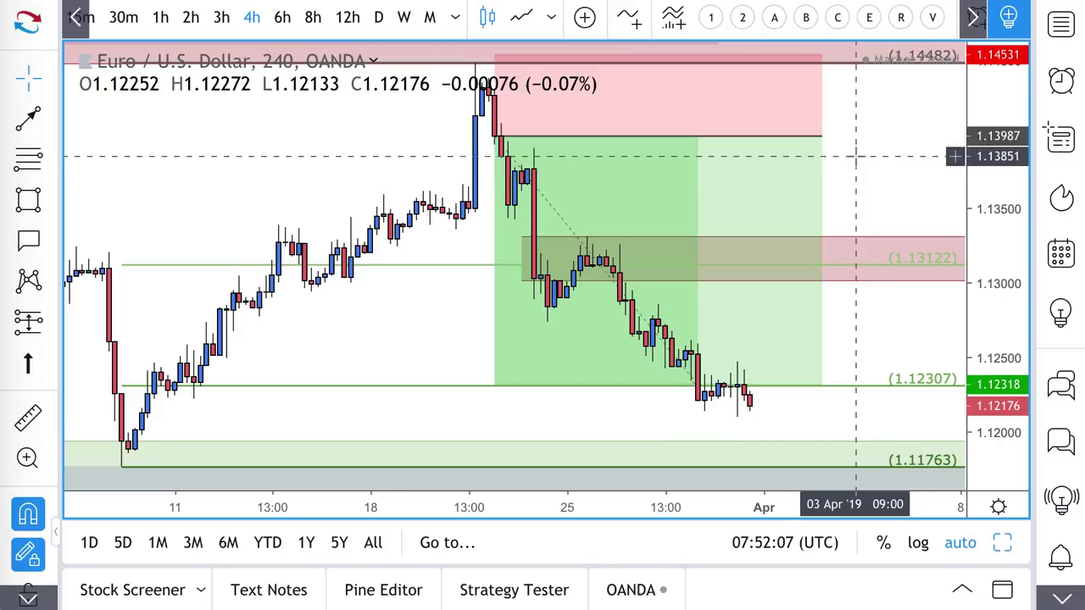
left_click(813, 390)
scroll(815, 395, "down", 3)
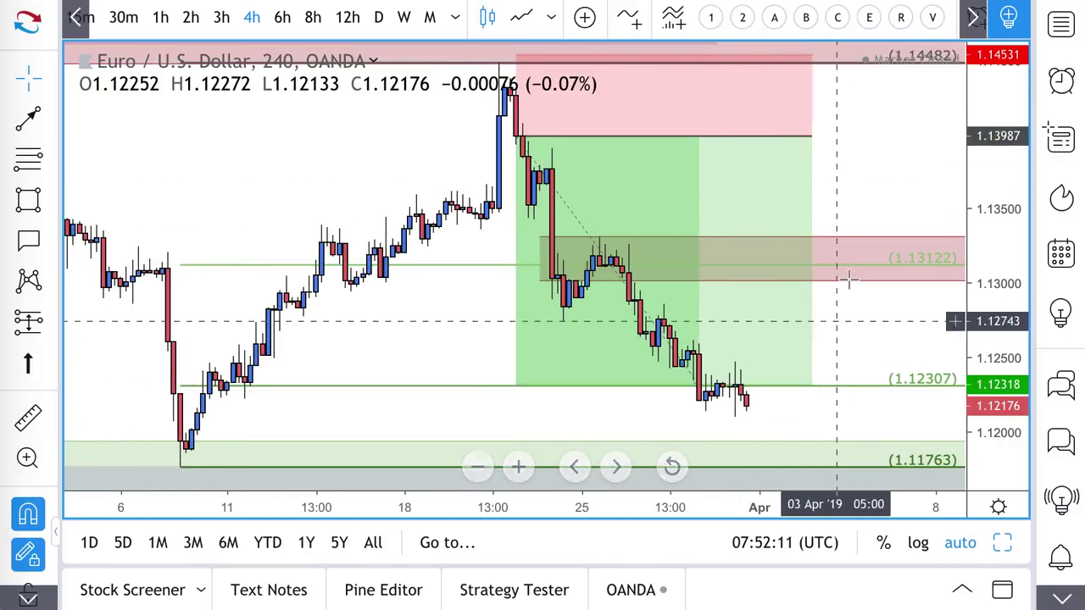
left_click(797, 341)
left_click(835, 366)
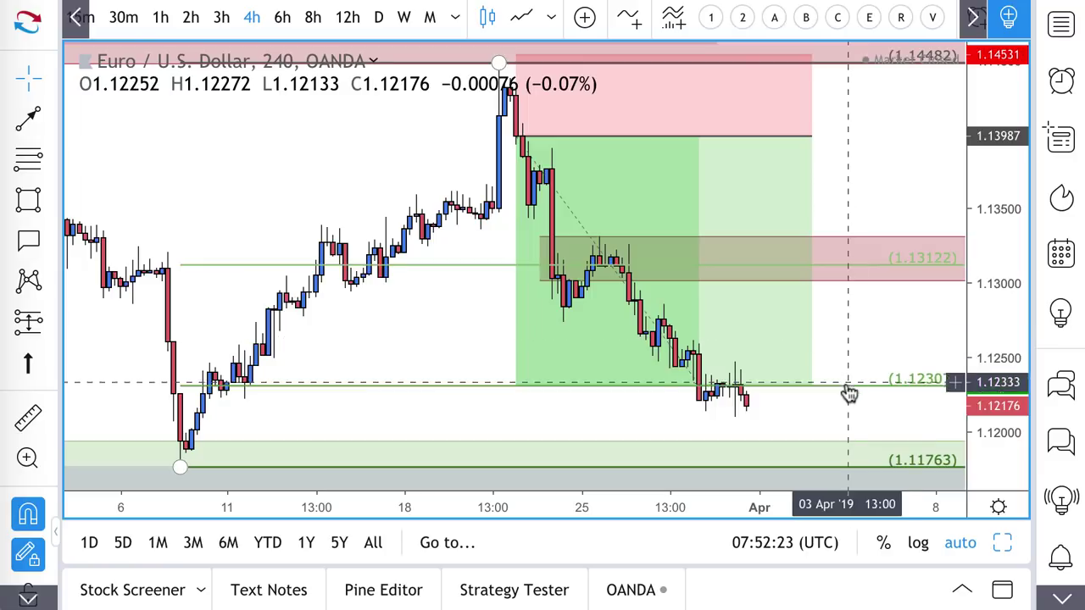
left_click(577, 195)
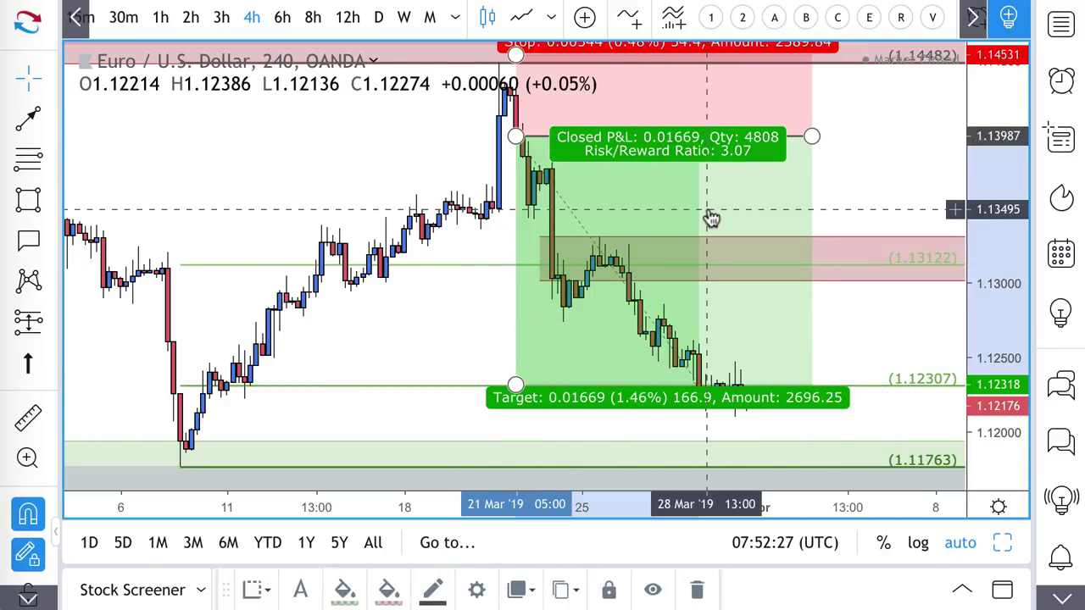
key("Delete")
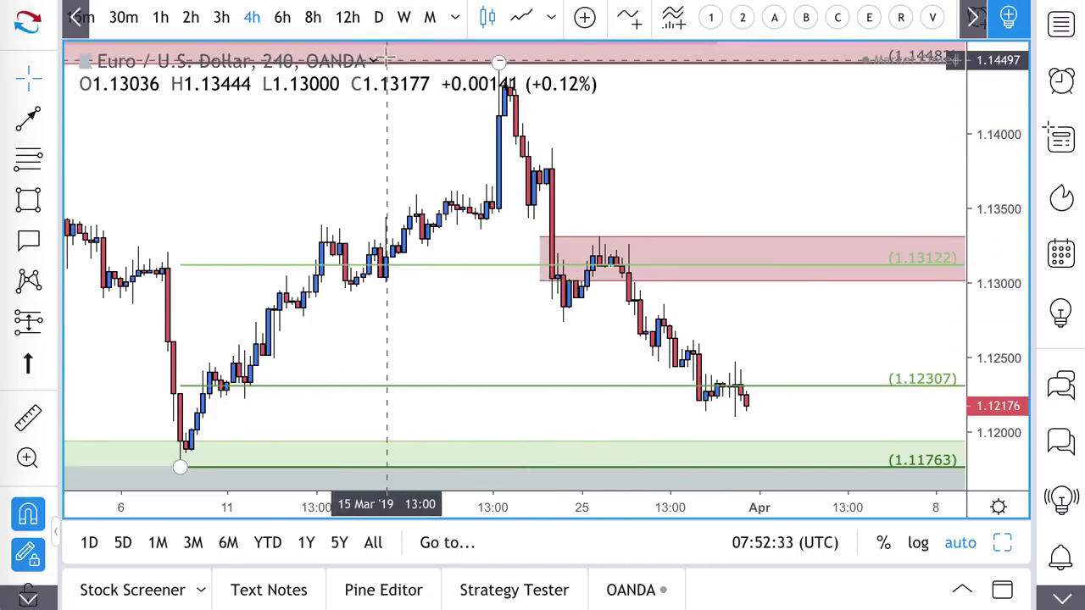
Switch EURUSD to the daily chart and draw an arrow down from about 1.13123 to 1.12307
left_click(381, 23)
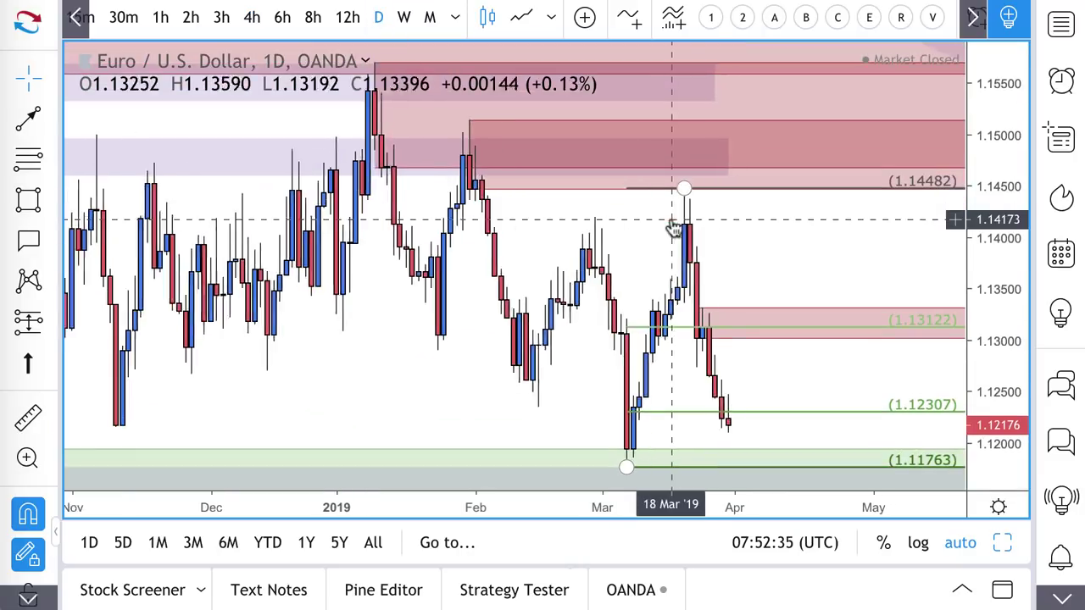
scroll(673, 227, "up", 5)
scroll(674, 227, "up", 2)
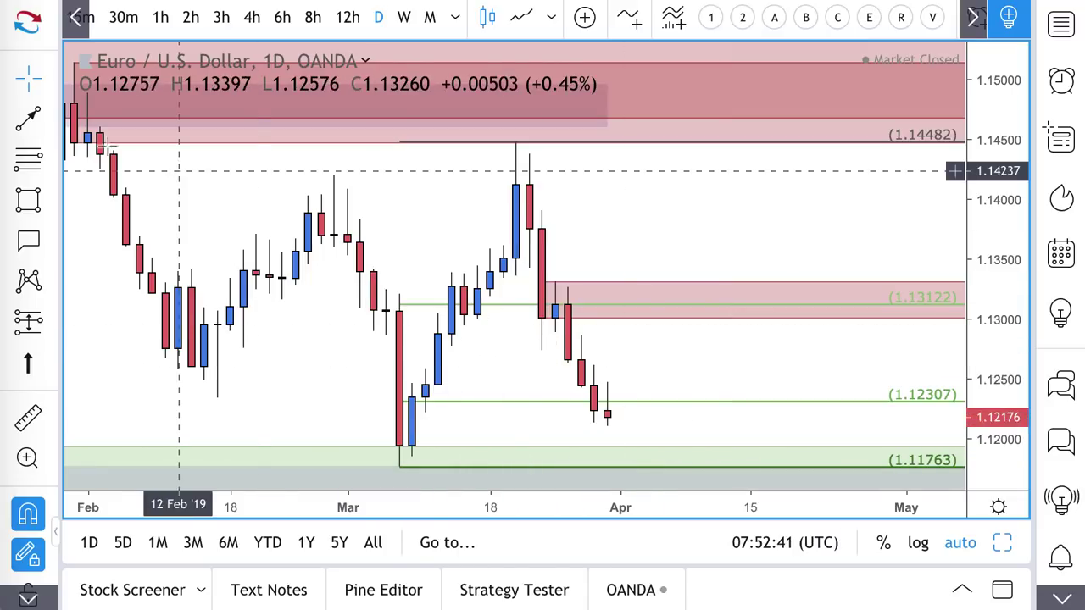
left_click(28, 117)
left_click(636, 298)
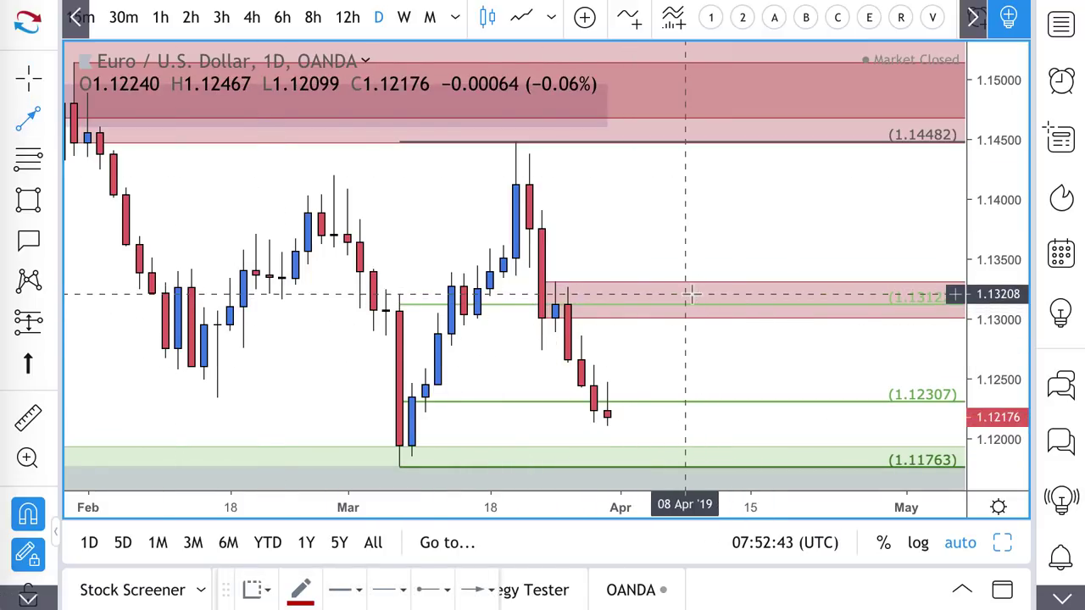
left_click(773, 408)
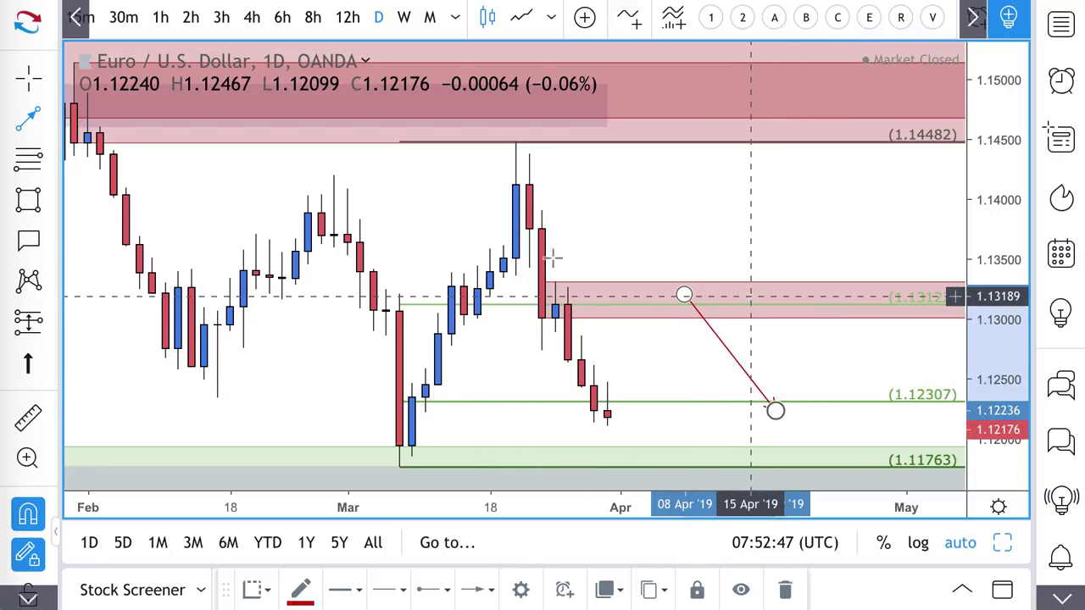
Draw a Fibonacci from 1.13512 to 1.14482 styled with the Supply Zone template
left_click(28, 159)
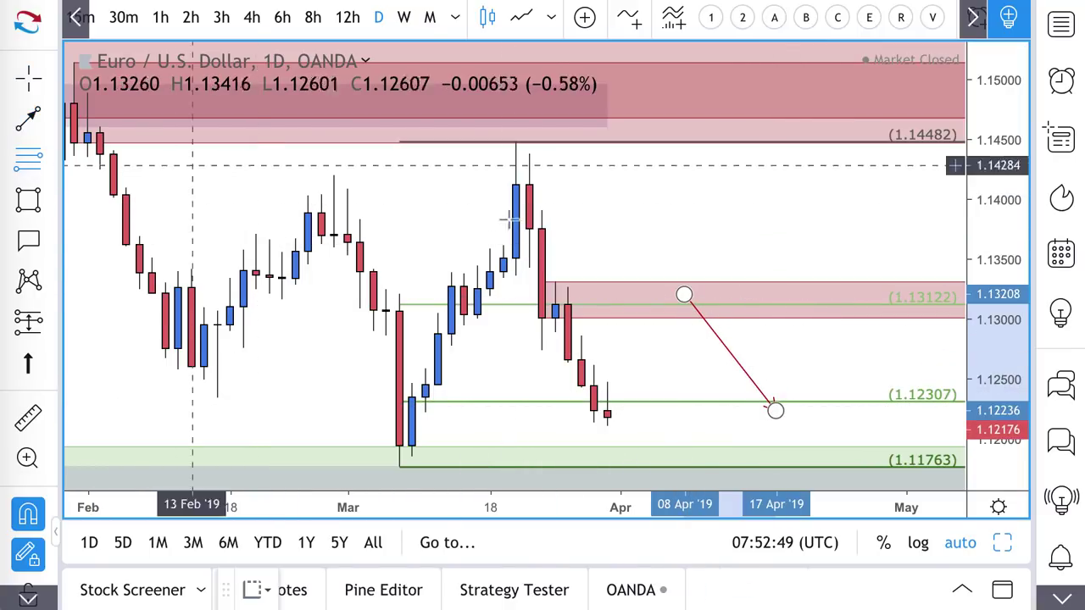
left_click(502, 256)
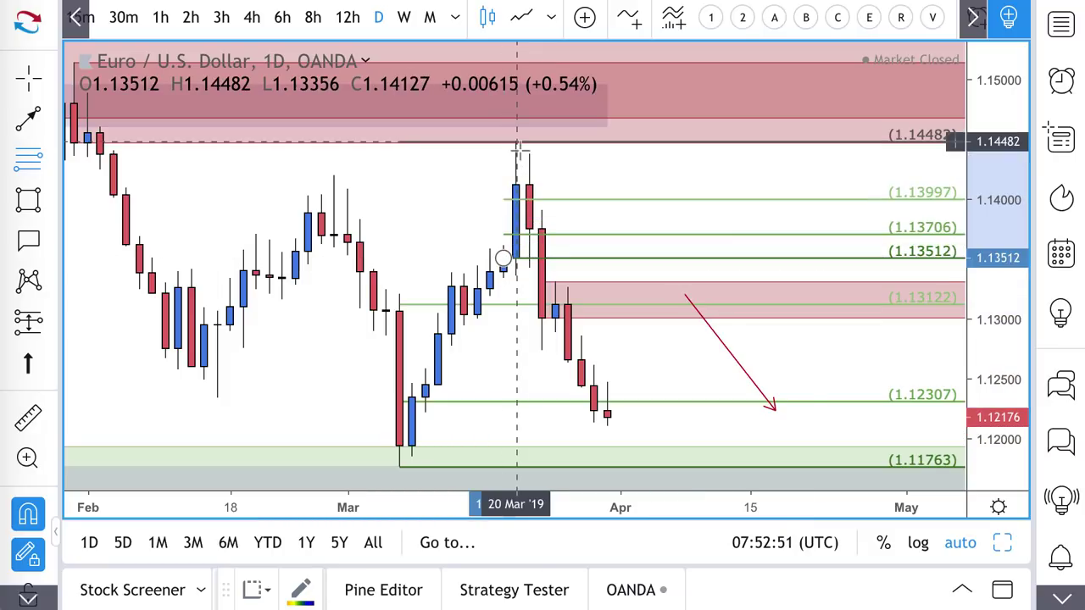
left_click(254, 591)
left_click(348, 448)
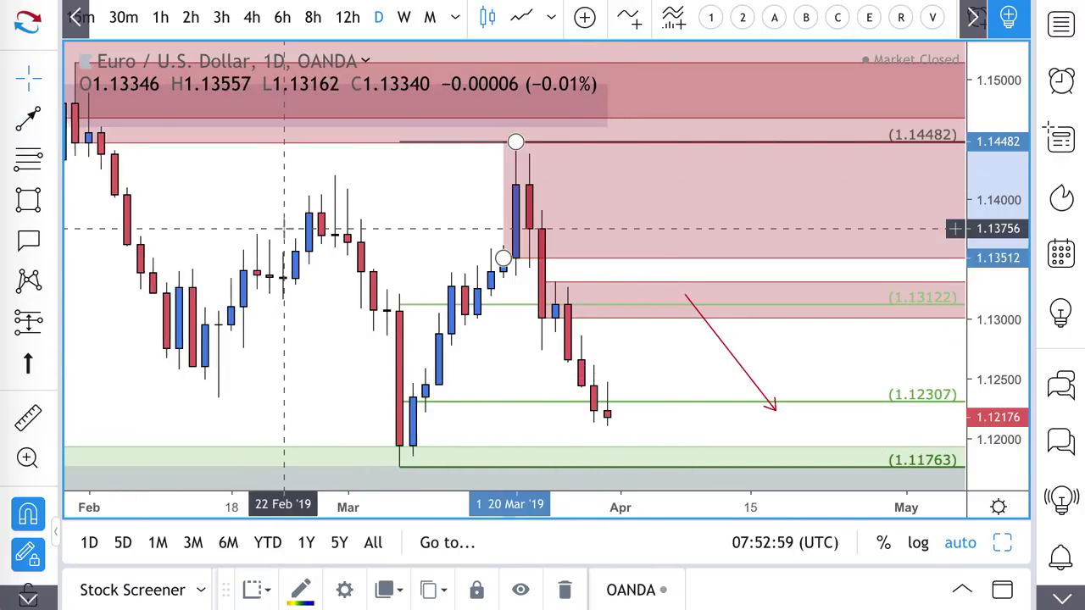
scroll(285, 227, "left", 3)
scroll(284, 228, "down", 2)
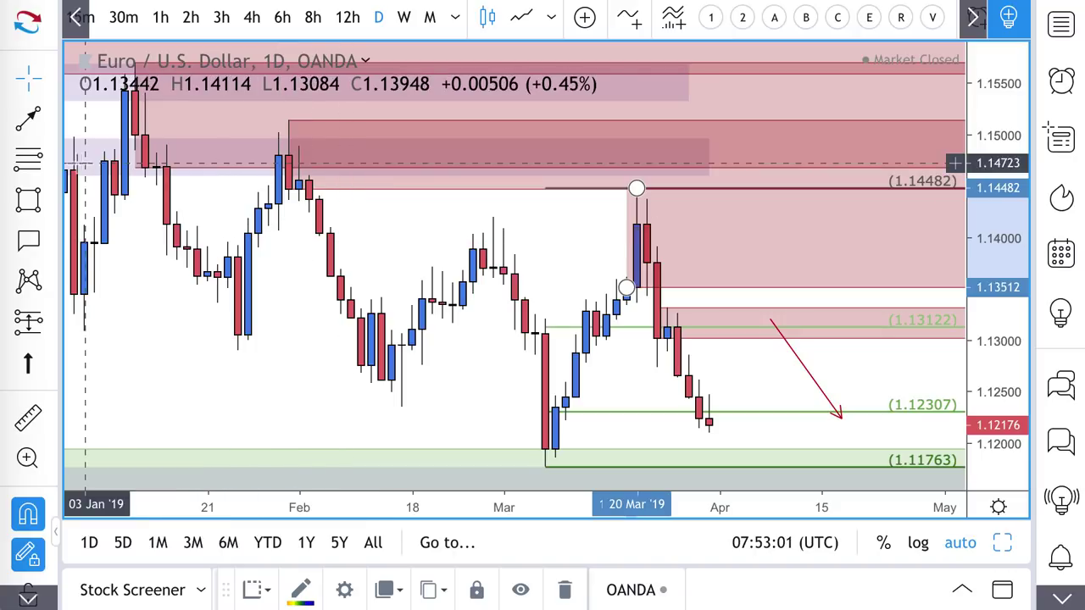
left_click(28, 200)
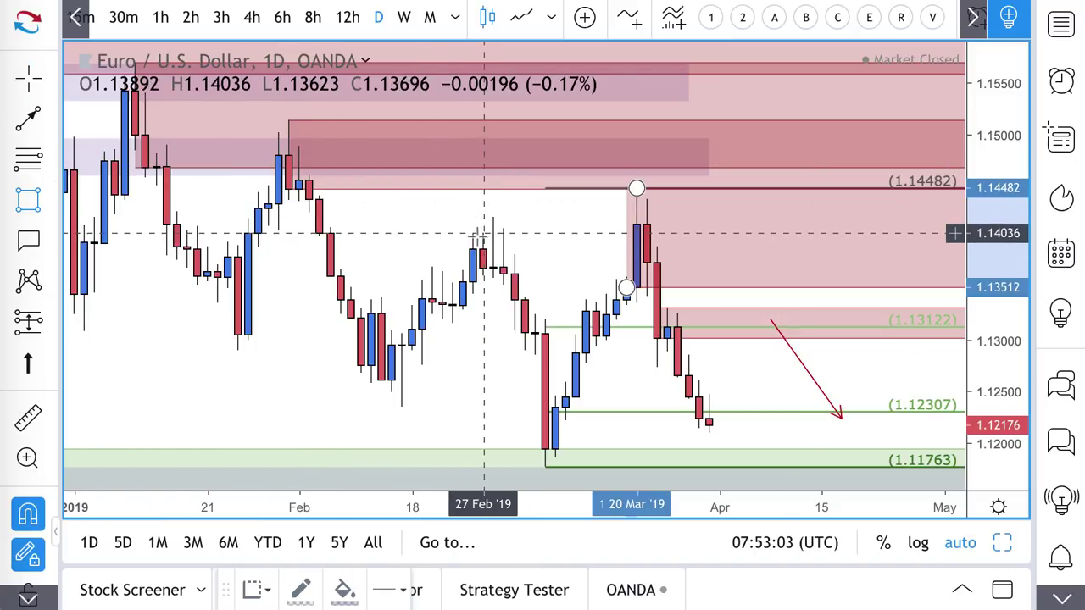
Draw two purple zones: late-February high to about 1.1435, and 04 Feb to 1.13350 near 22 Apr
left_click(473, 234)
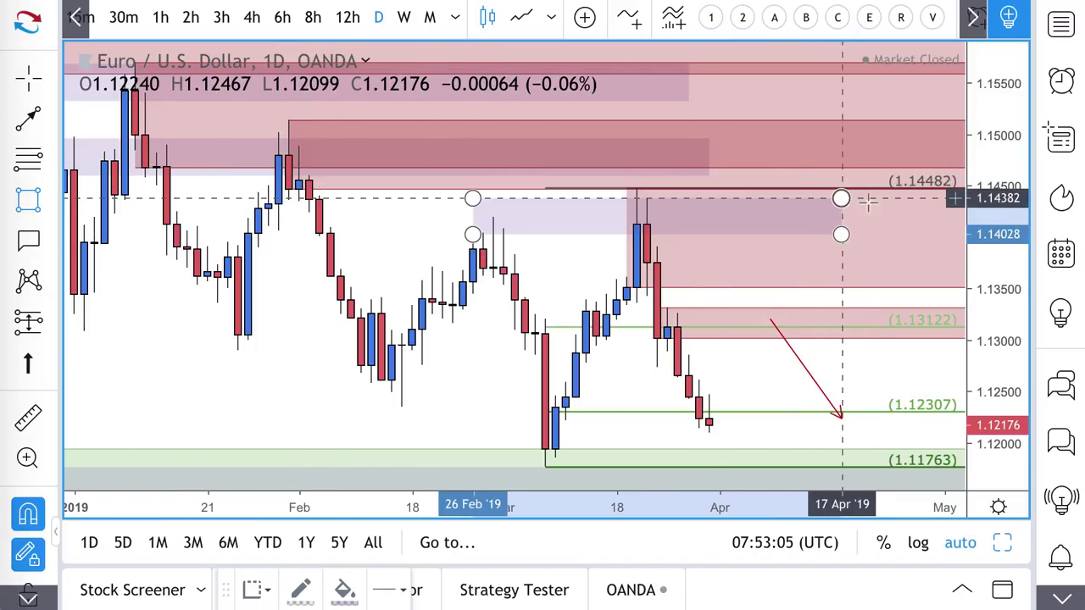
left_click(913, 201)
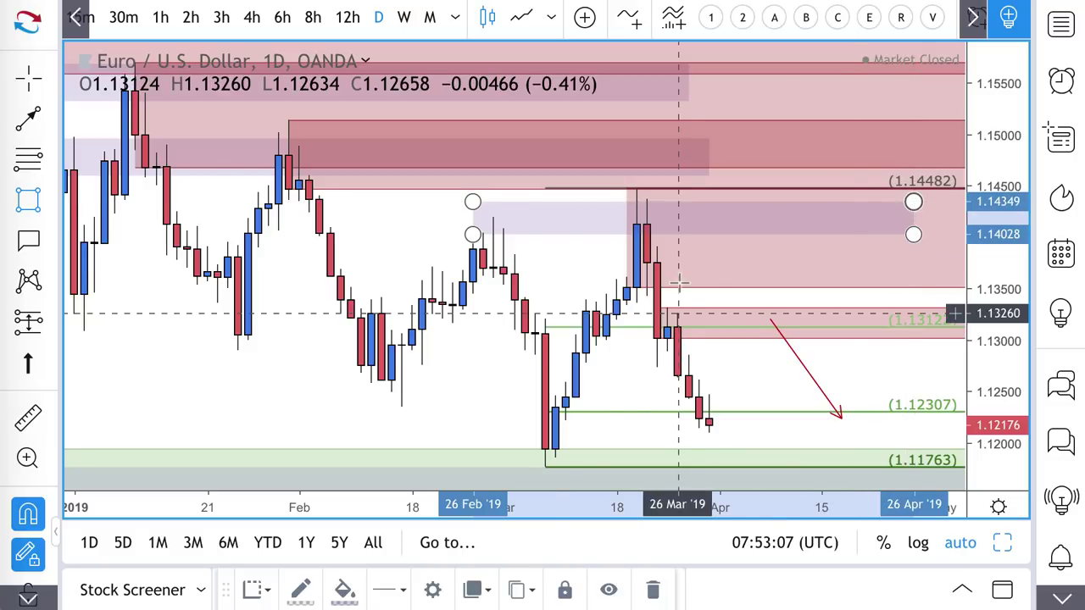
scroll(619, 317, "right", 2)
scroll(301, 369, "down", 5)
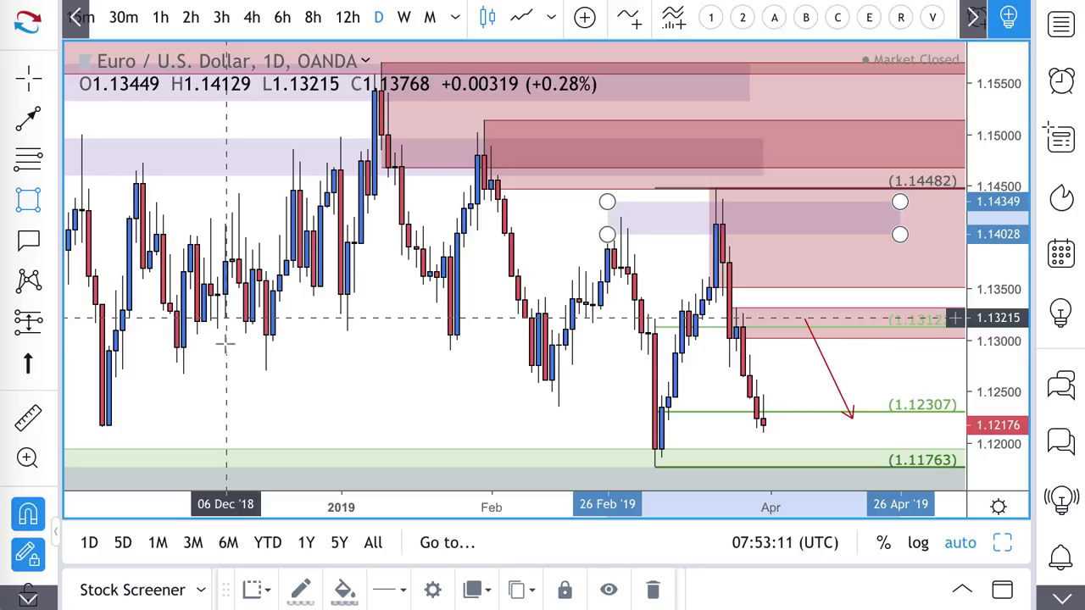
scroll(730, 346, "up", 5)
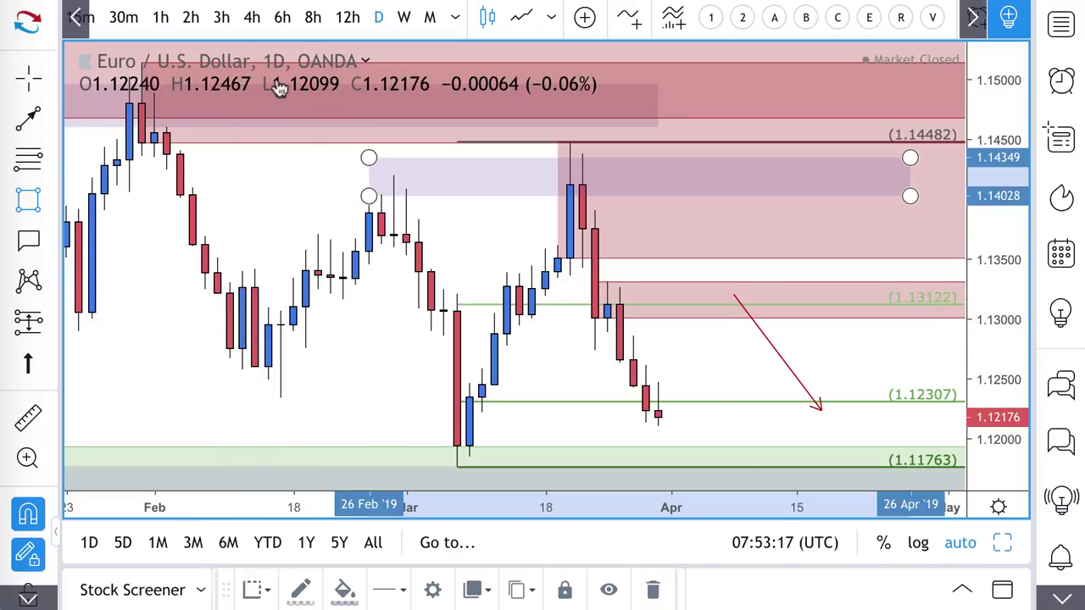
left_click(166, 289)
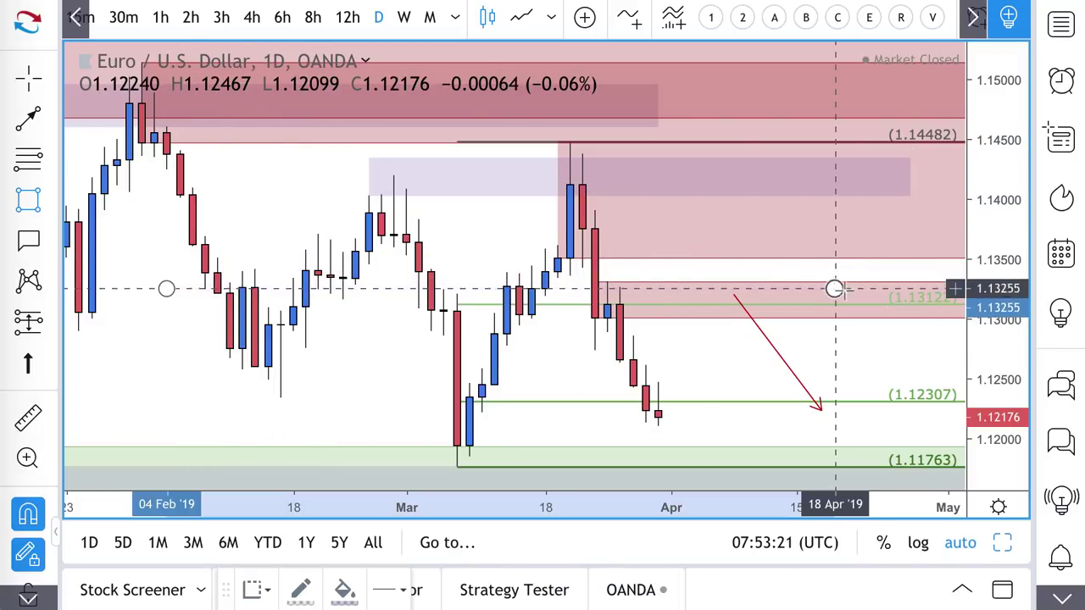
left_click(859, 278)
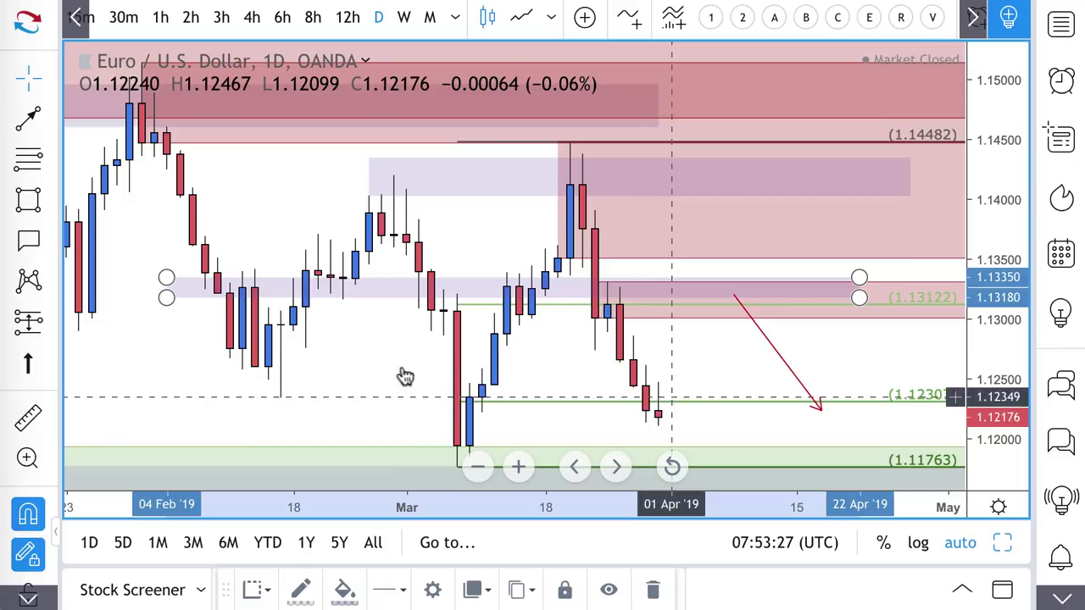
key("alt+t")
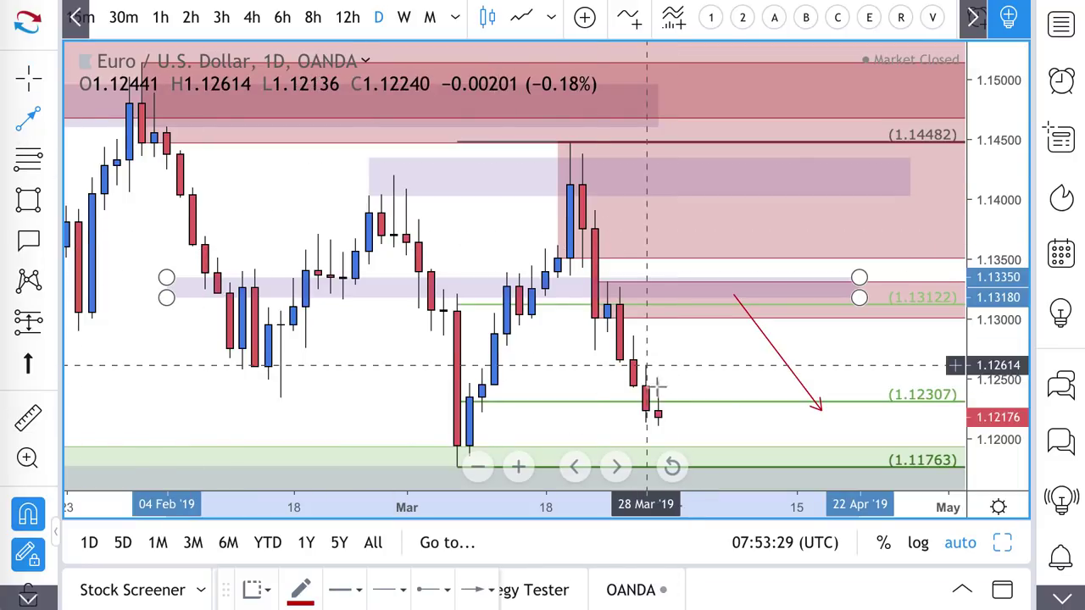
Draw red arrows rising from the latest candle to the 1.133 zone and rebounding from about 1.1195 to 1.1275
left_click(658, 413)
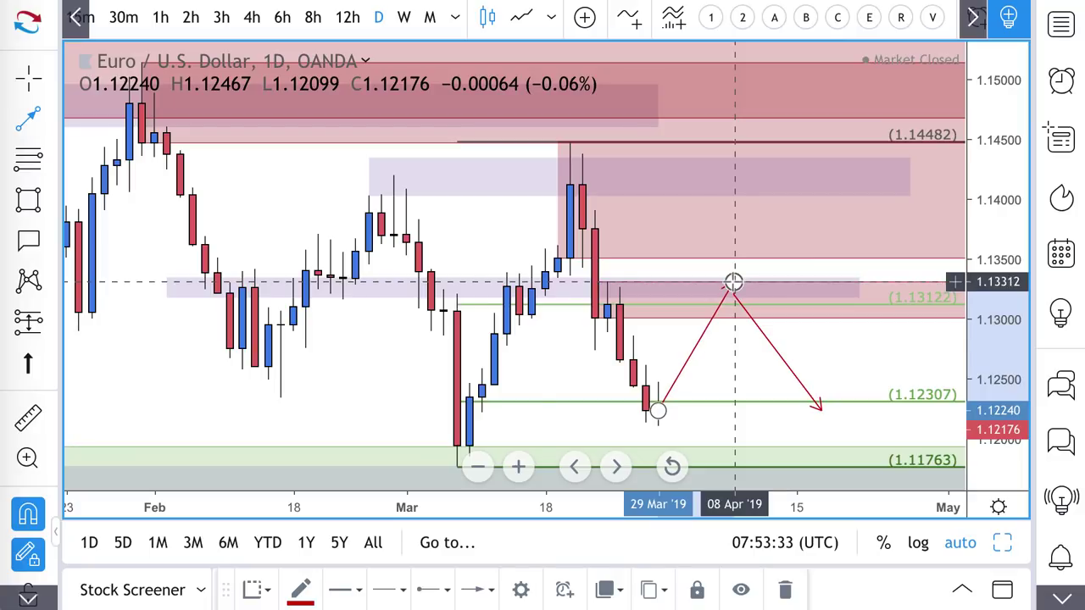
left_click(733, 283)
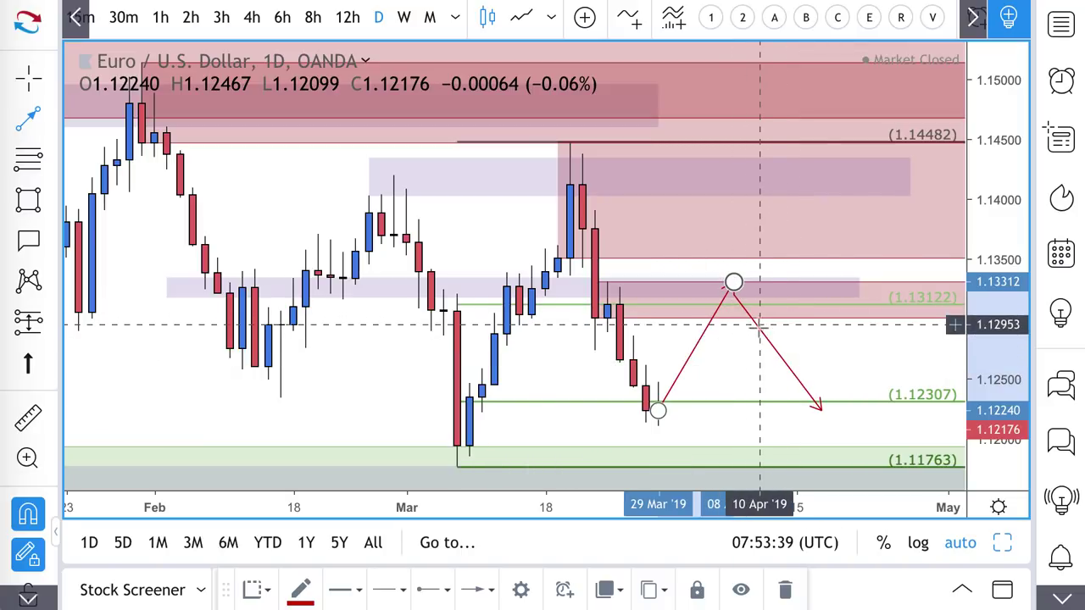
scroll(806, 426, "down", 1)
left_click_drag(806, 426, 747, 442)
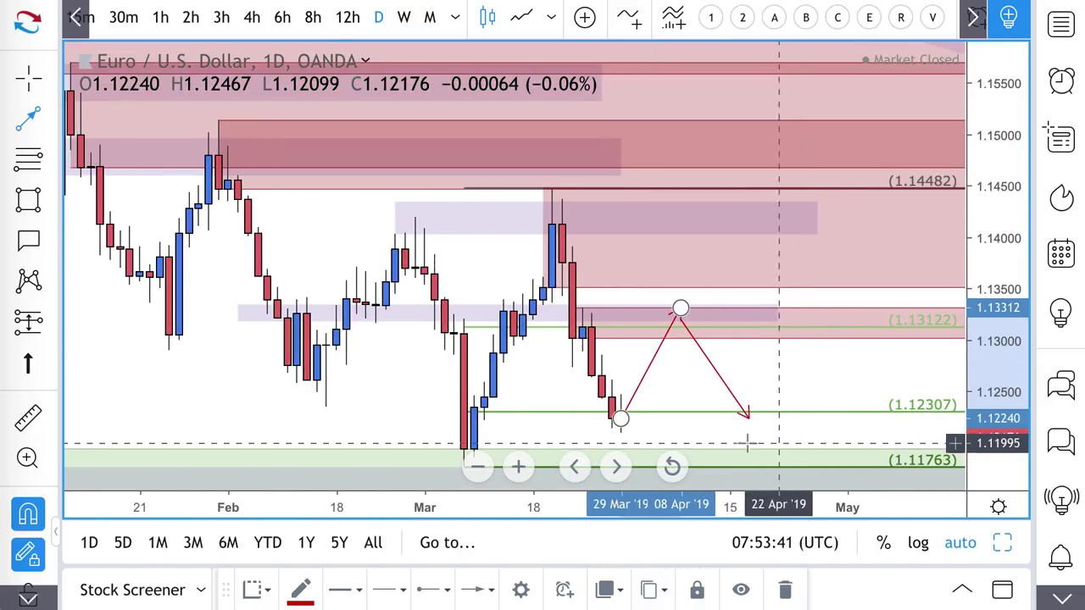
left_click(758, 447)
left_click(806, 366)
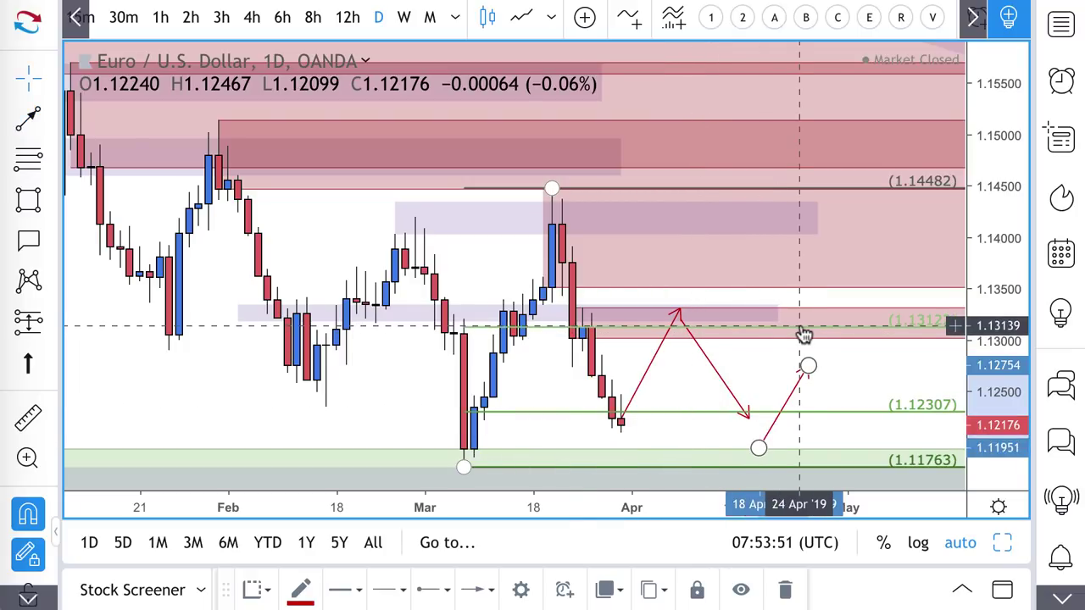
key("Escape")
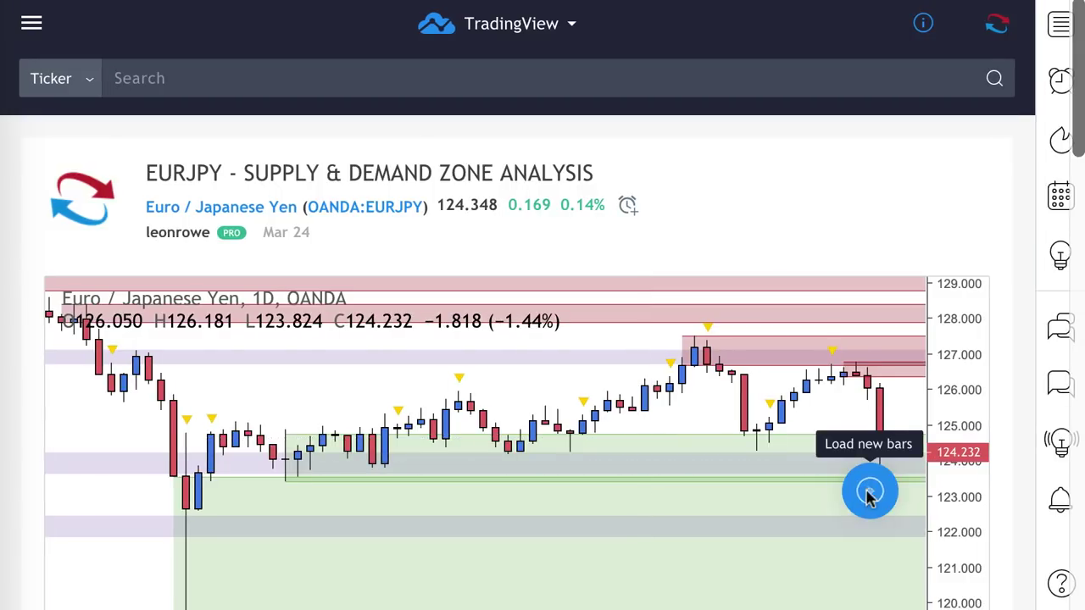
left_click(869, 493)
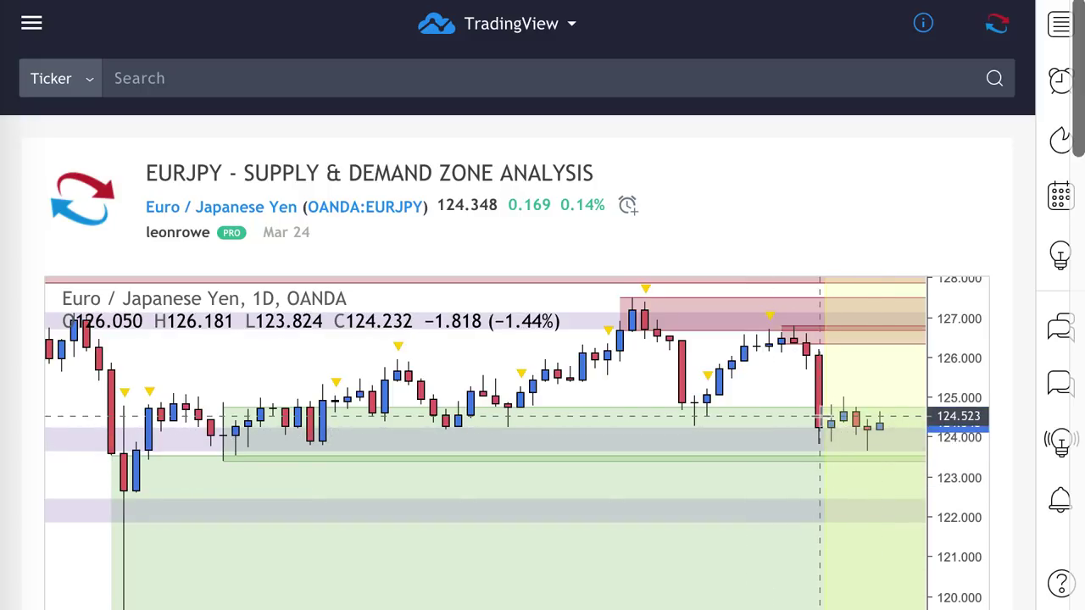
scroll(661, 523, "down", 3)
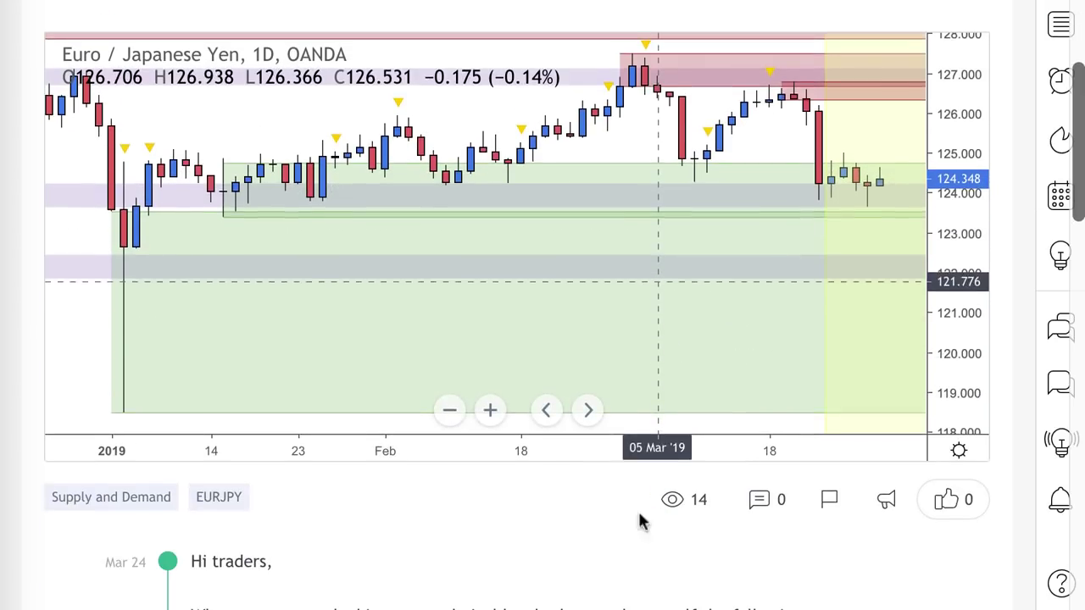
left_click(491, 412)
left_click(492, 413)
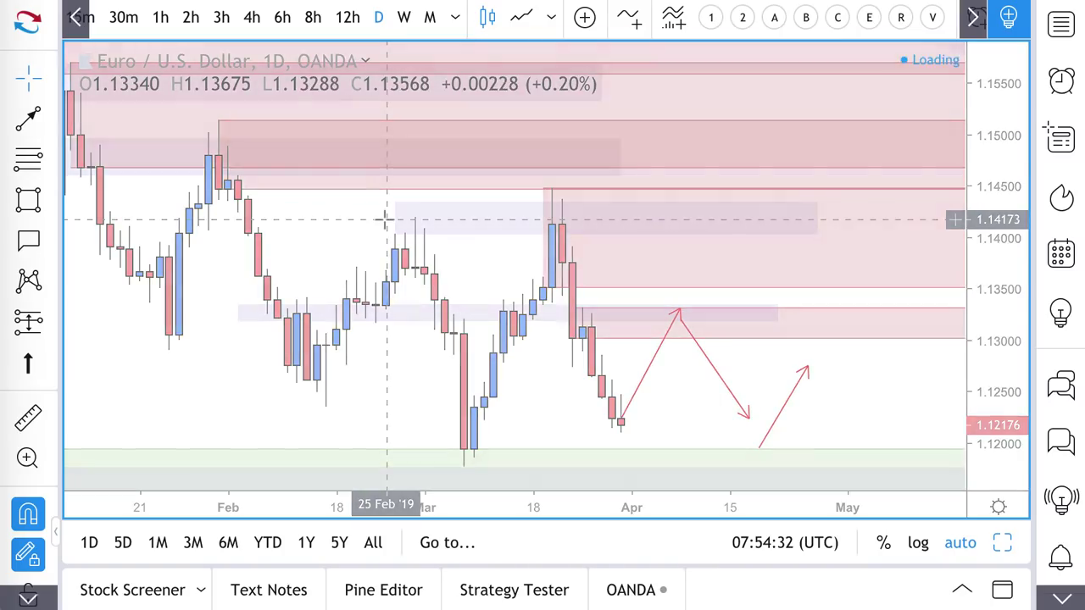
Draw an upward arrow to about 125.600 and a downward arrow from the 126.460 supply zone to 125.4
scroll(574, 363, "up", 5)
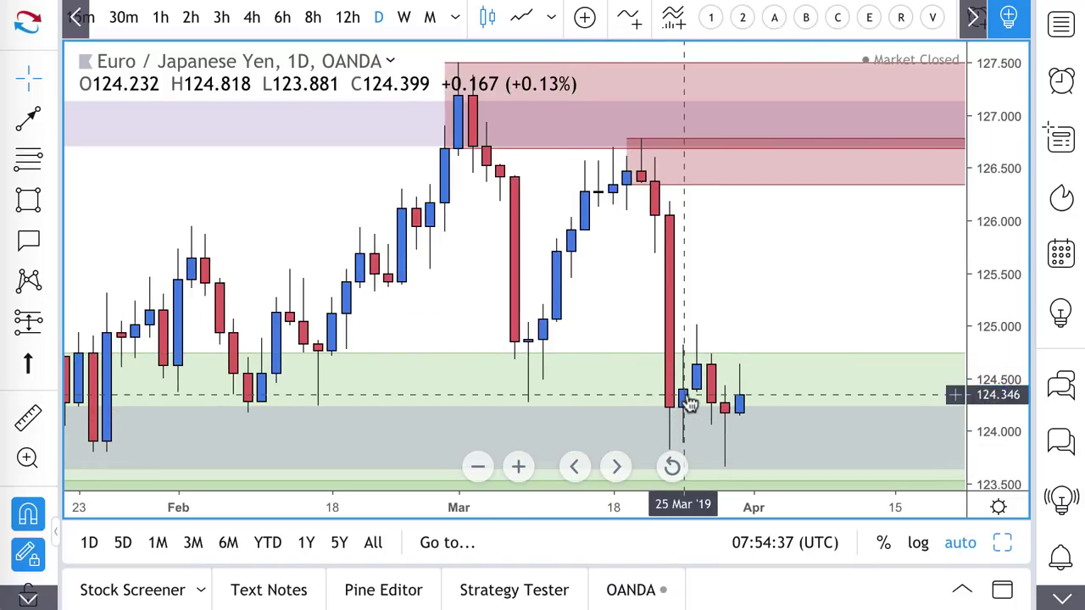
scroll(685, 421, "down", 1)
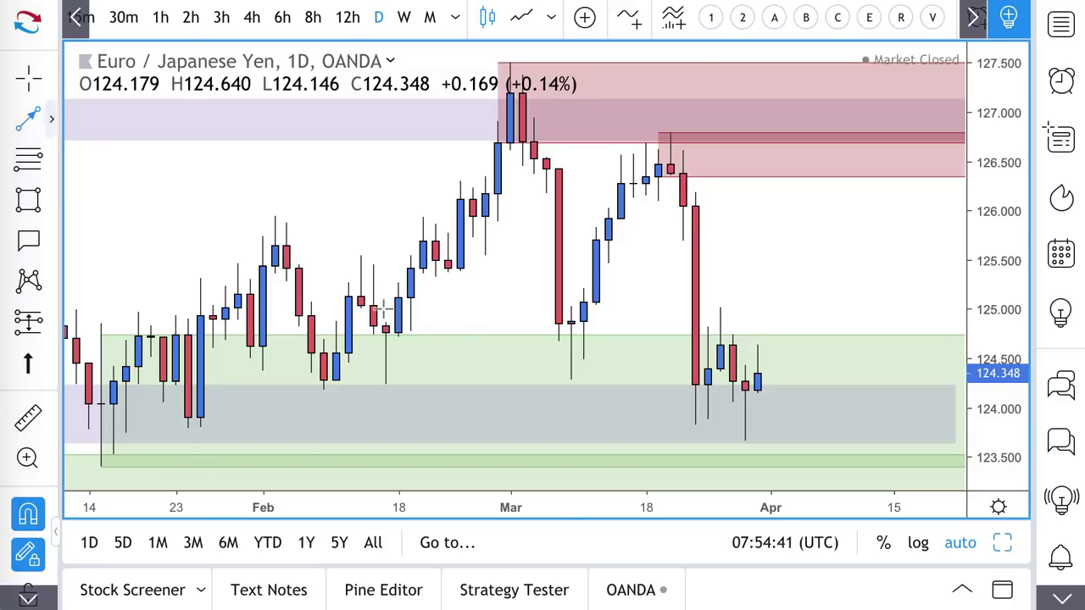
left_click(710, 416)
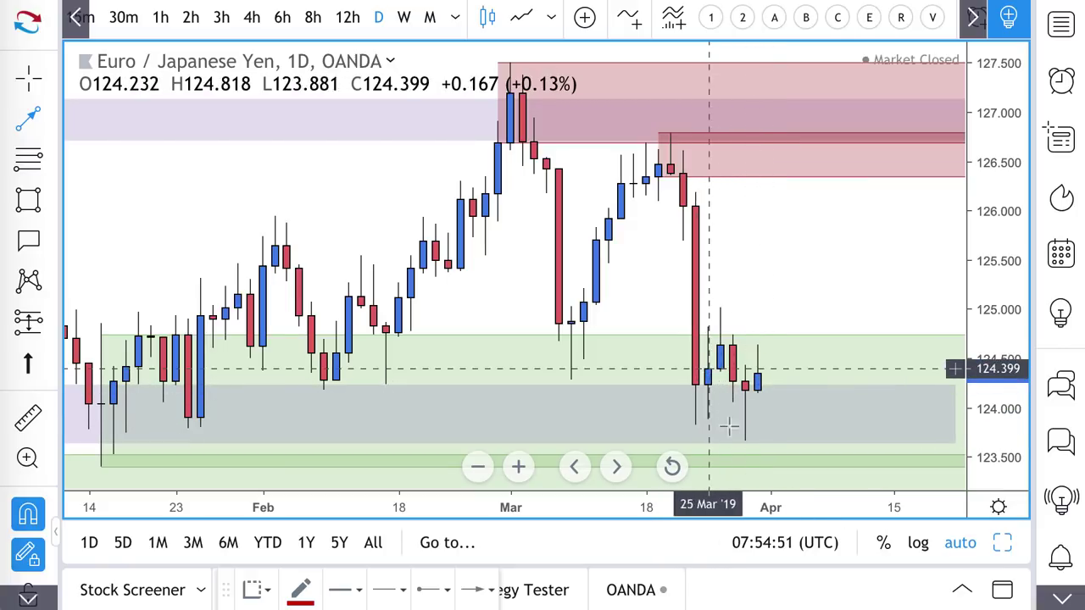
scroll(721, 377, "down", 2)
scroll(724, 382, "up", 2)
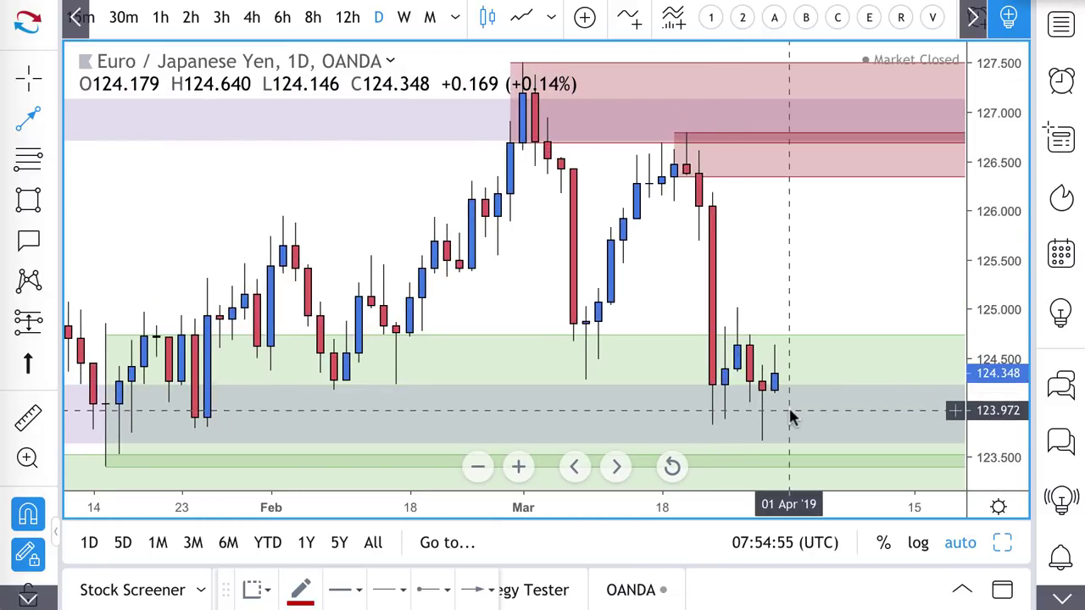
scroll(767, 423, "down", 1)
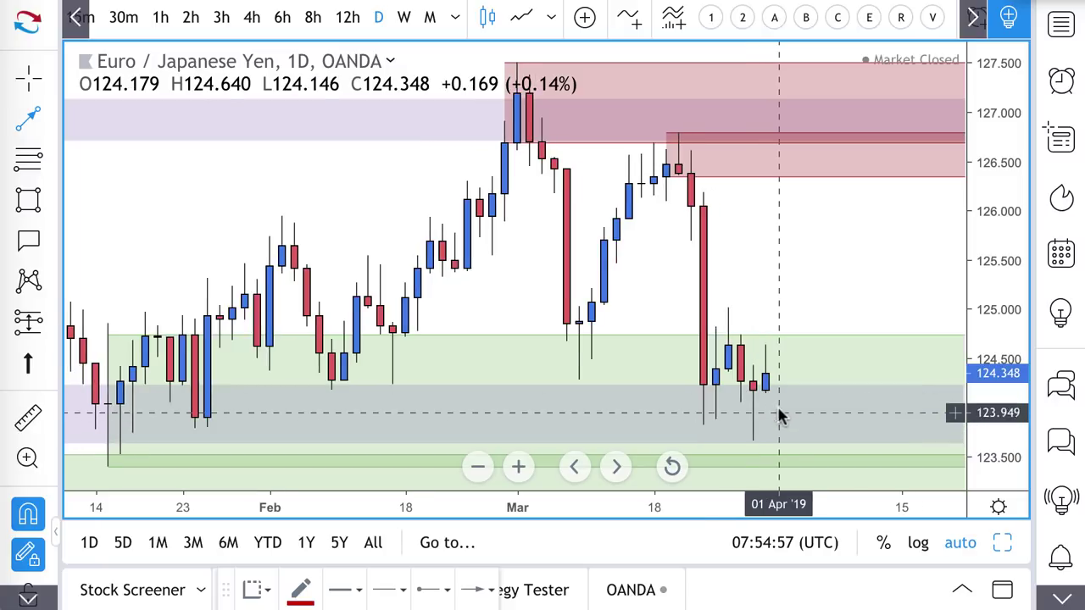
left_click(826, 286)
scroll(774, 406, "down", 1)
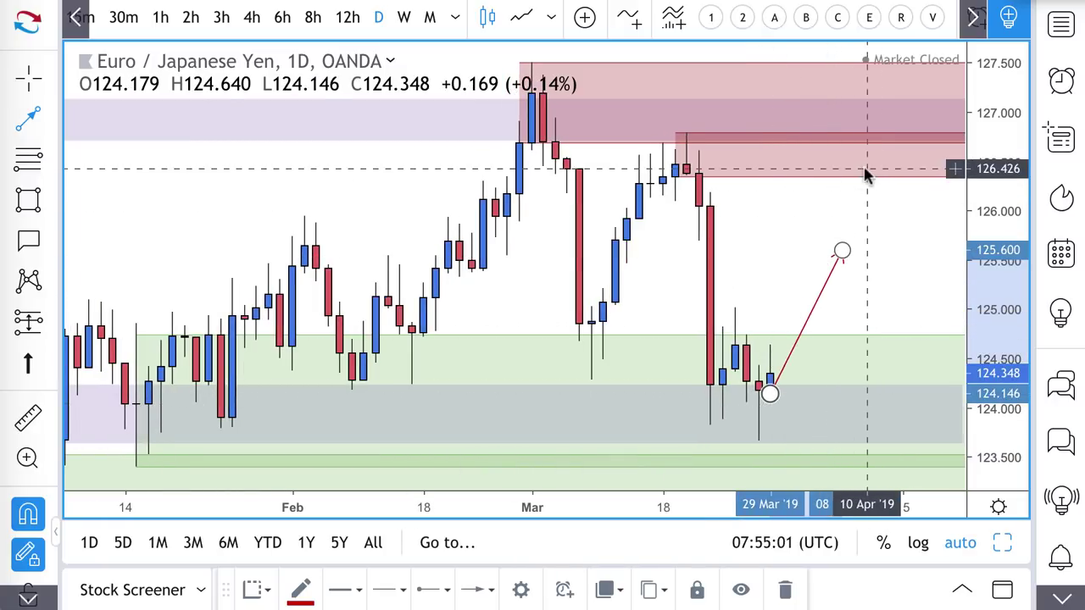
scroll(859, 169, "right", 2)
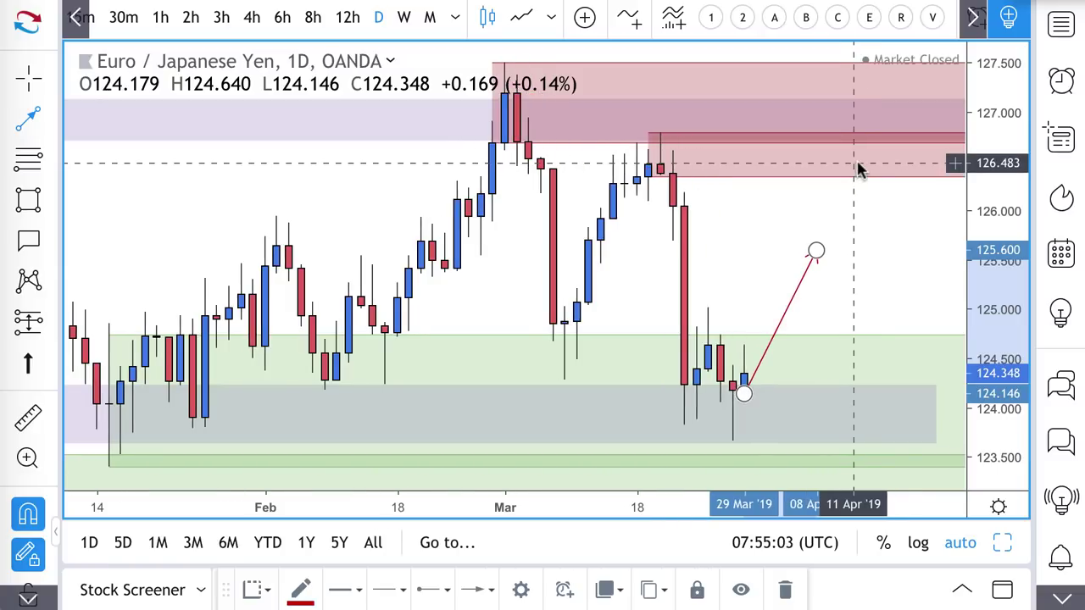
left_click(838, 166)
left_click(878, 262)
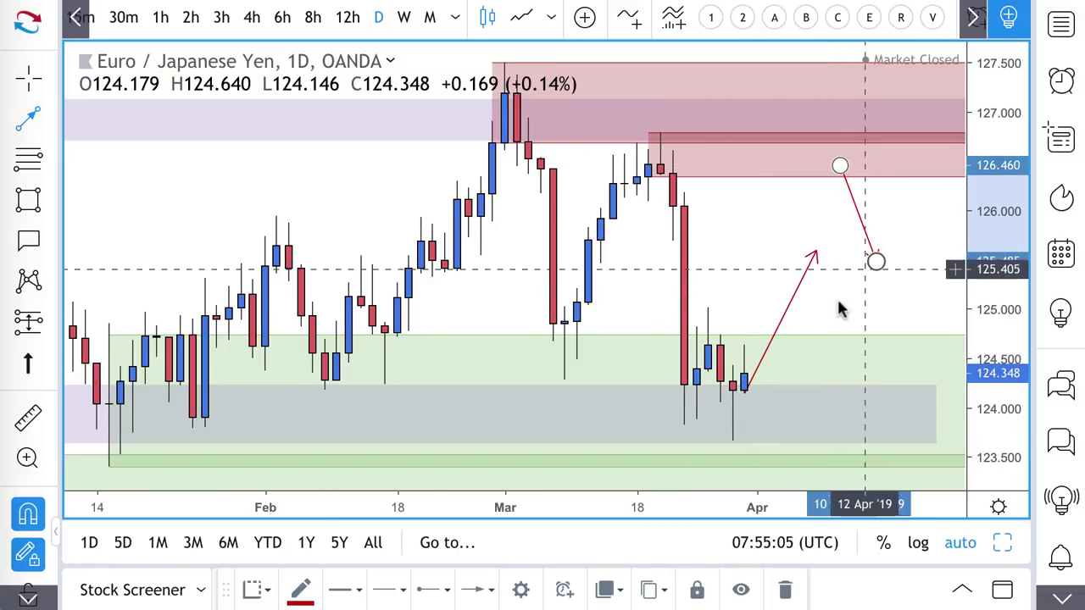
scroll(811, 353, "down", 3)
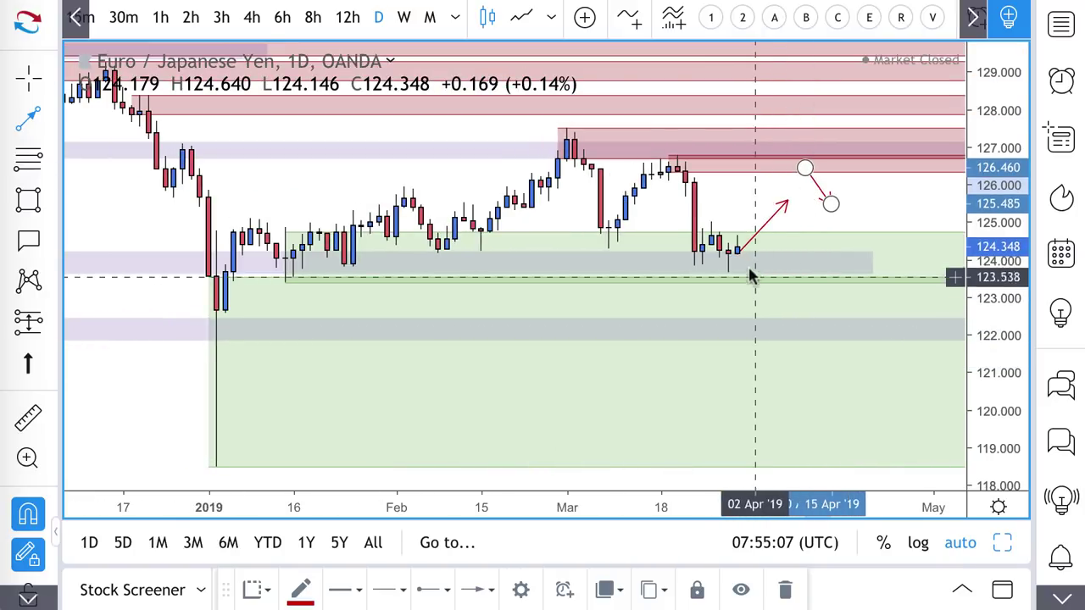
Draw an arrow path from the latest candle dipping toward 122, bouncing to 124.260, then dropping to 122.425
left_click(736, 254)
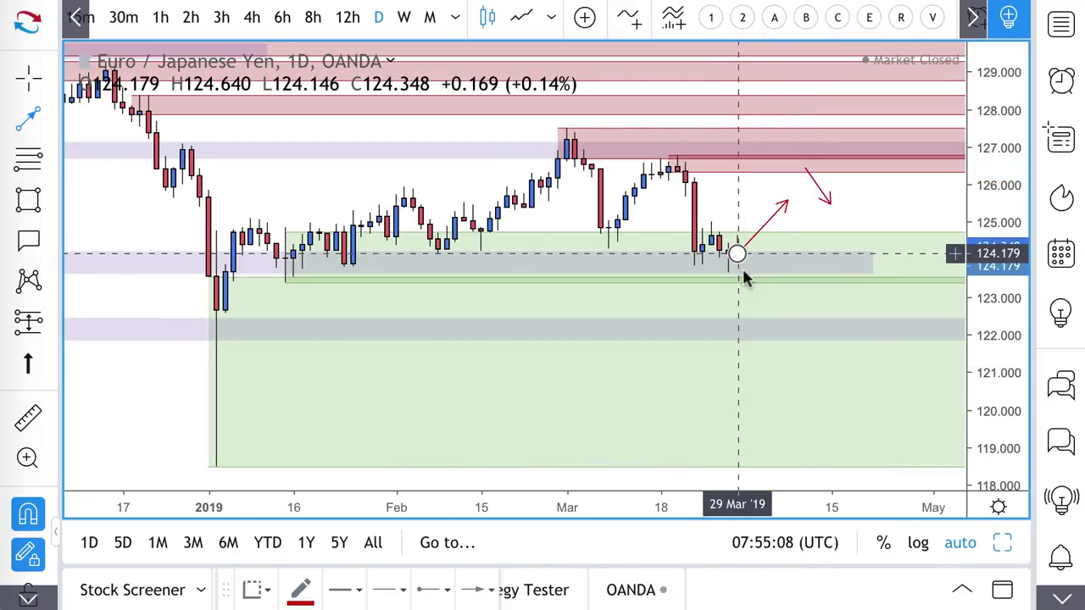
left_click(762, 339)
left_click(797, 250)
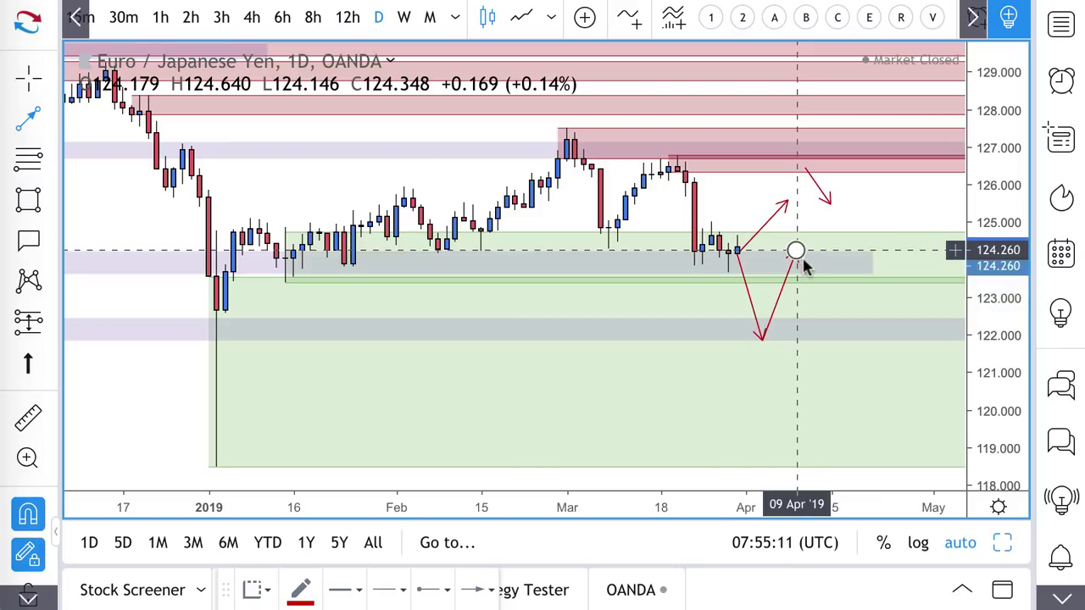
double_click(839, 317)
scroll(751, 310, "down", 2)
scroll(751, 311, "up", 1)
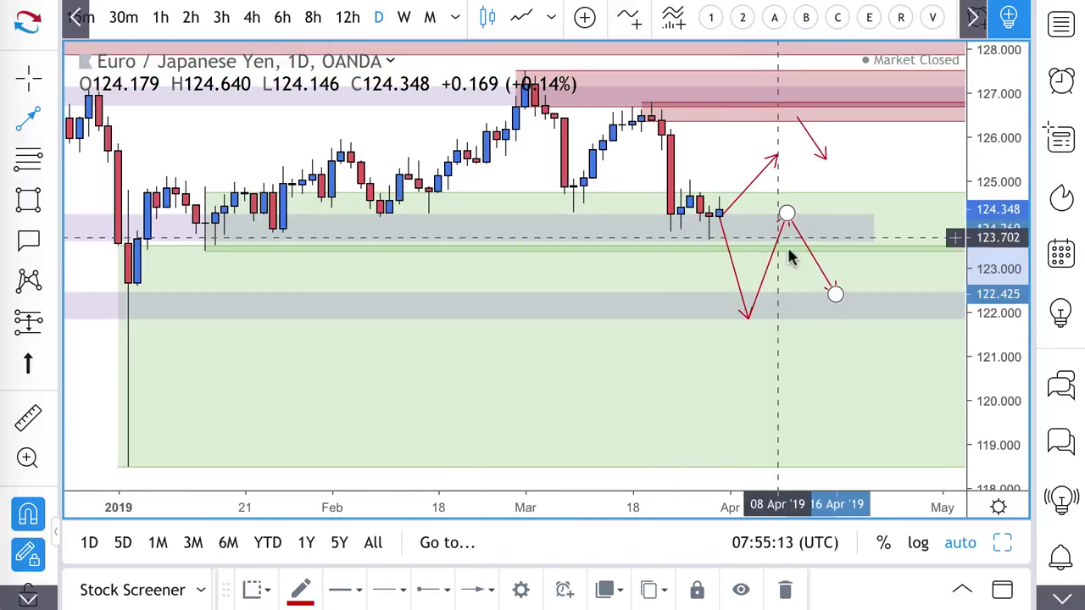
scroll(787, 216, "up", 3)
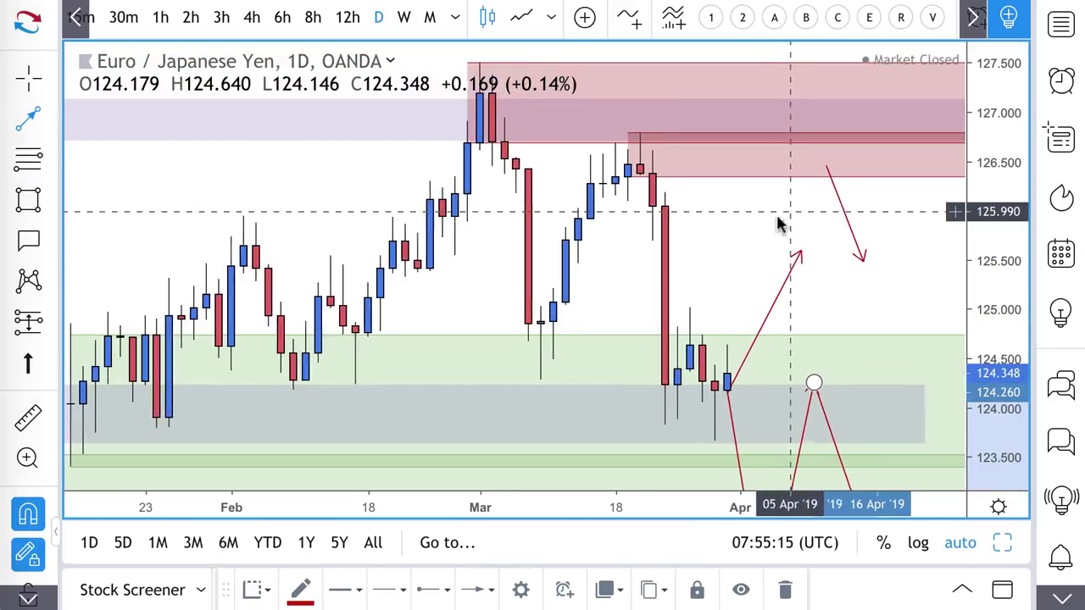
scroll(731, 399, "down", 1)
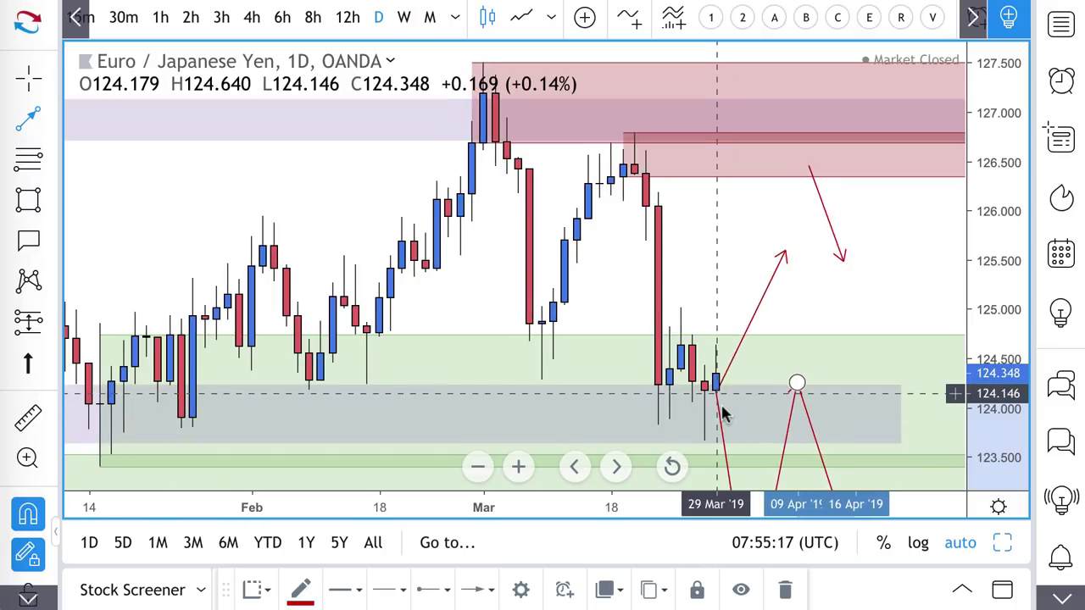
scroll(721, 412, "down", 2)
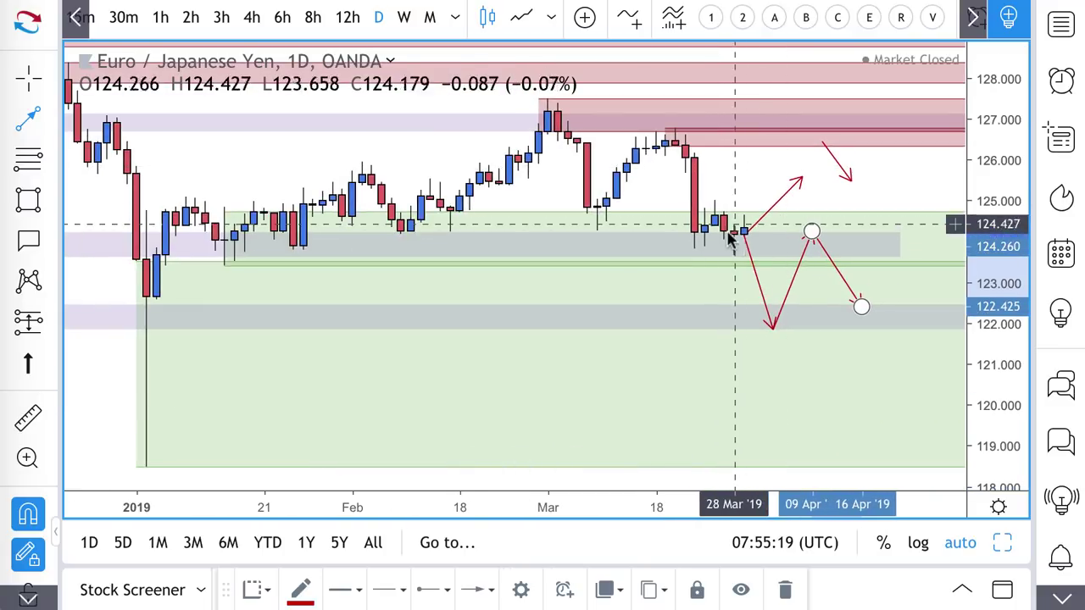
scroll(728, 234, "up", 4)
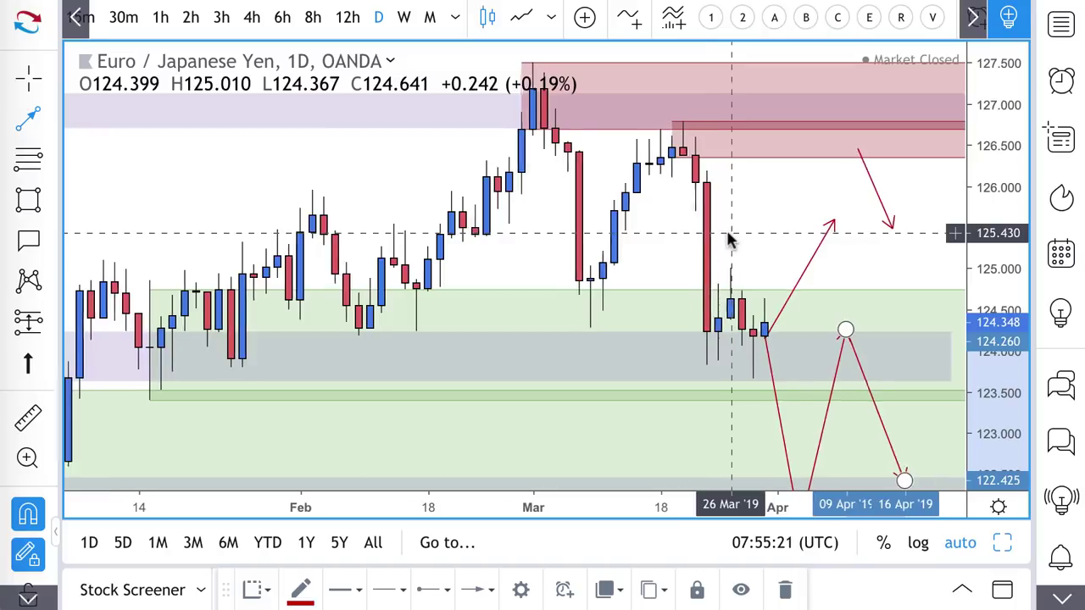
scroll(727, 235, "up", 1)
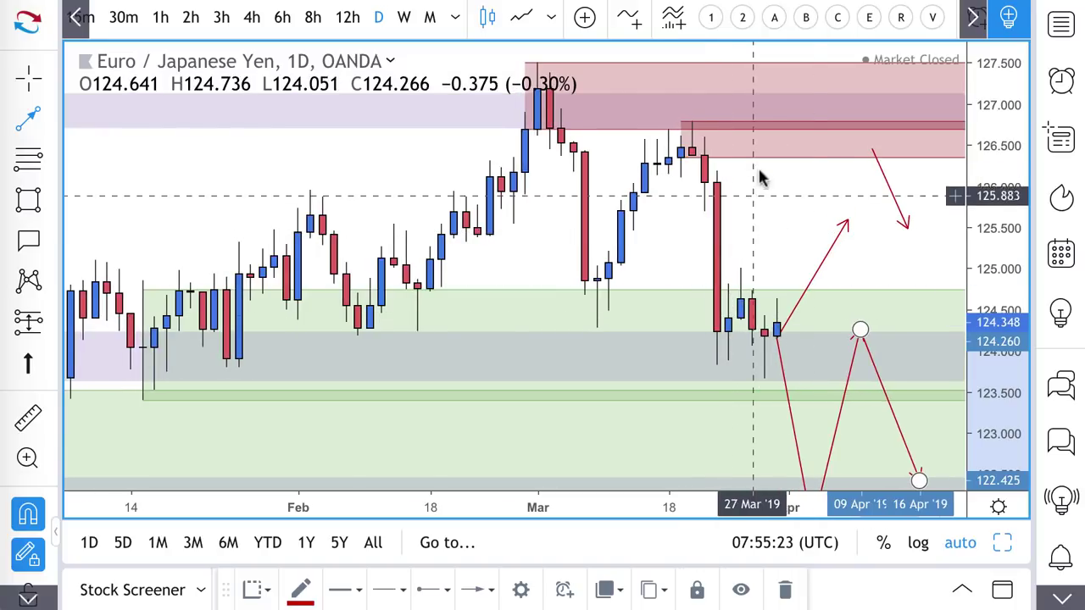
Place a 4h short position at 126.377 with stop at 126.902, then return to the daily chart
left_click(252, 17)
scroll(552, 258, "down", 2)
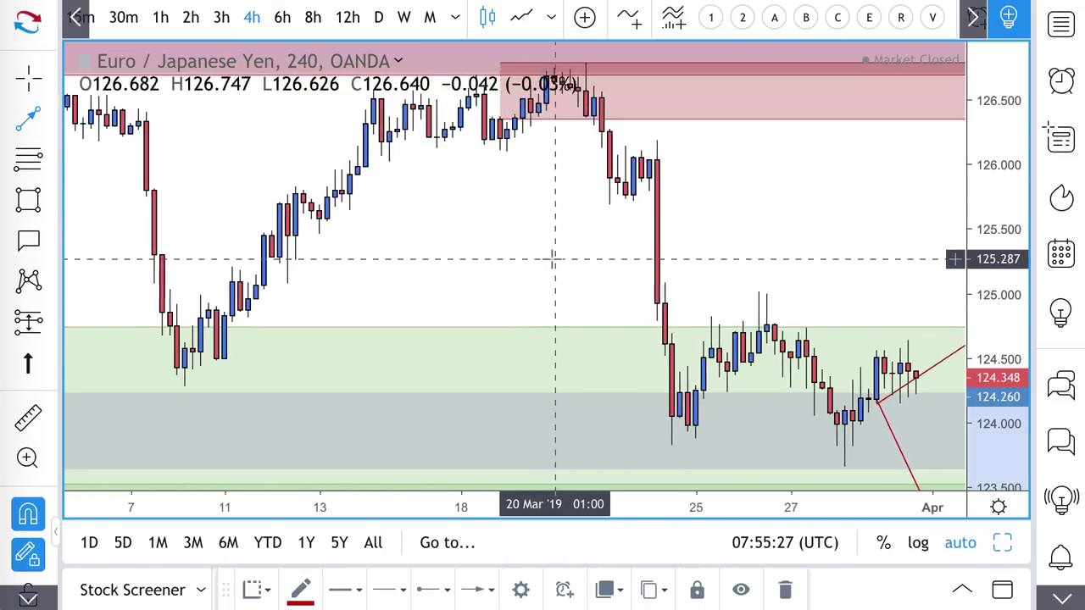
scroll(552, 258, "up", 1)
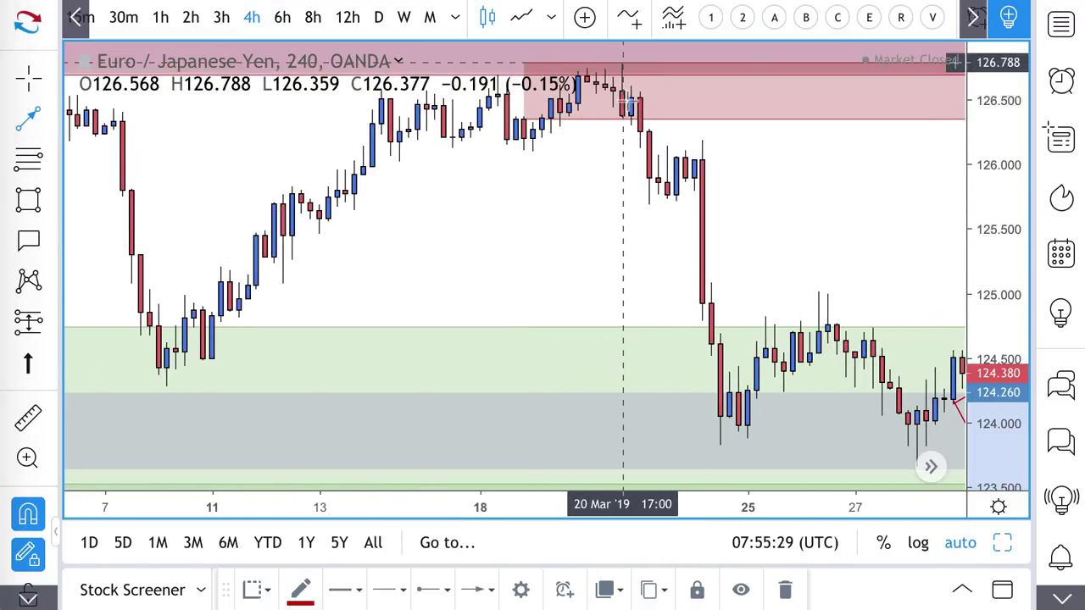
left_click(29, 329)
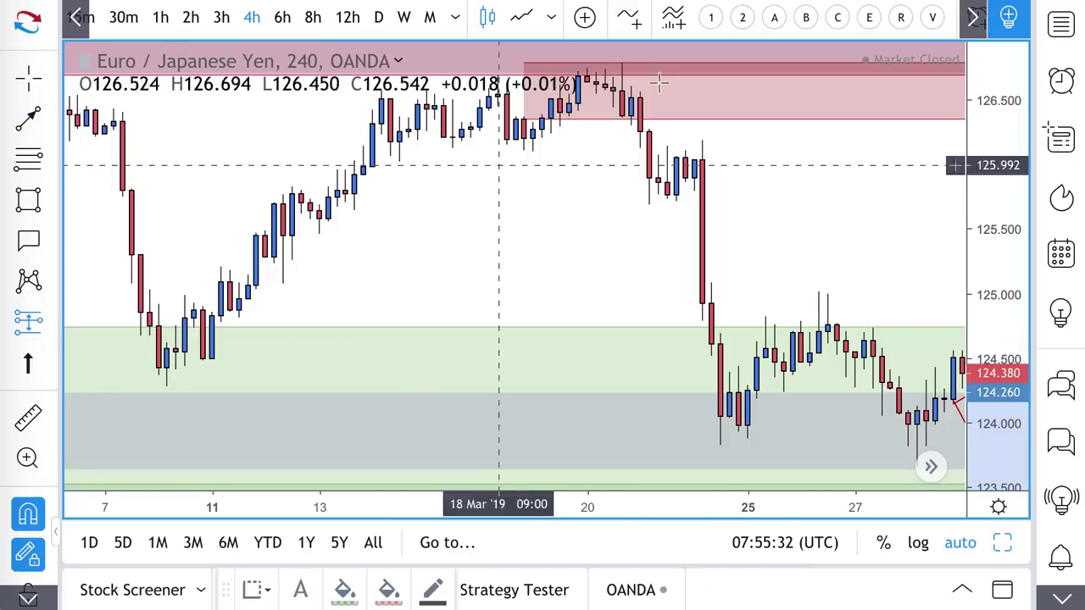
left_click(622, 114)
left_click_drag(985, 80, 897, 127)
left_click_drag(623, 63, 661, 62)
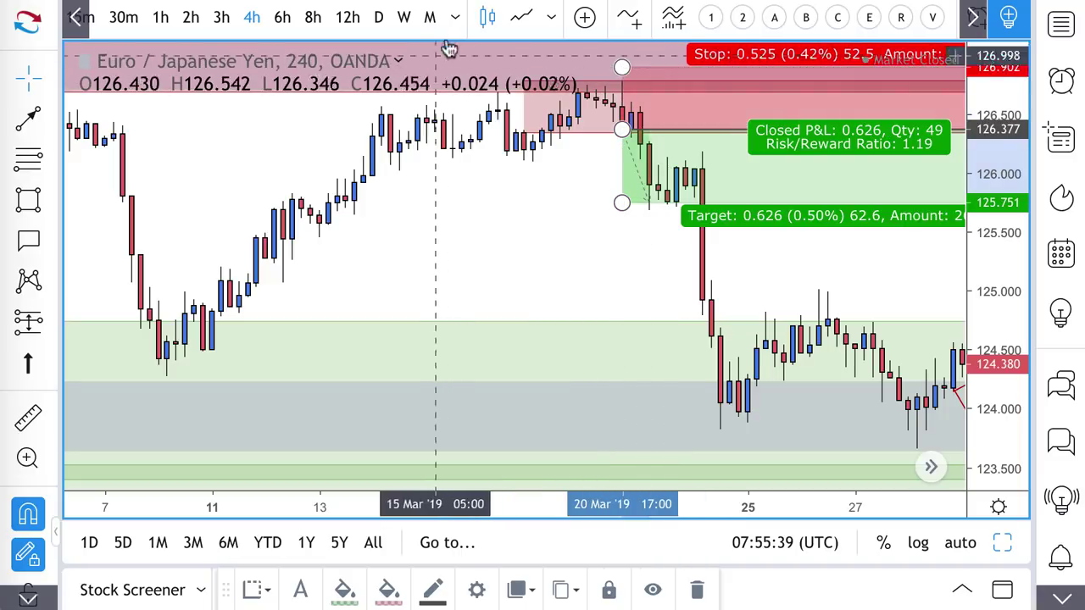
left_click(378, 19)
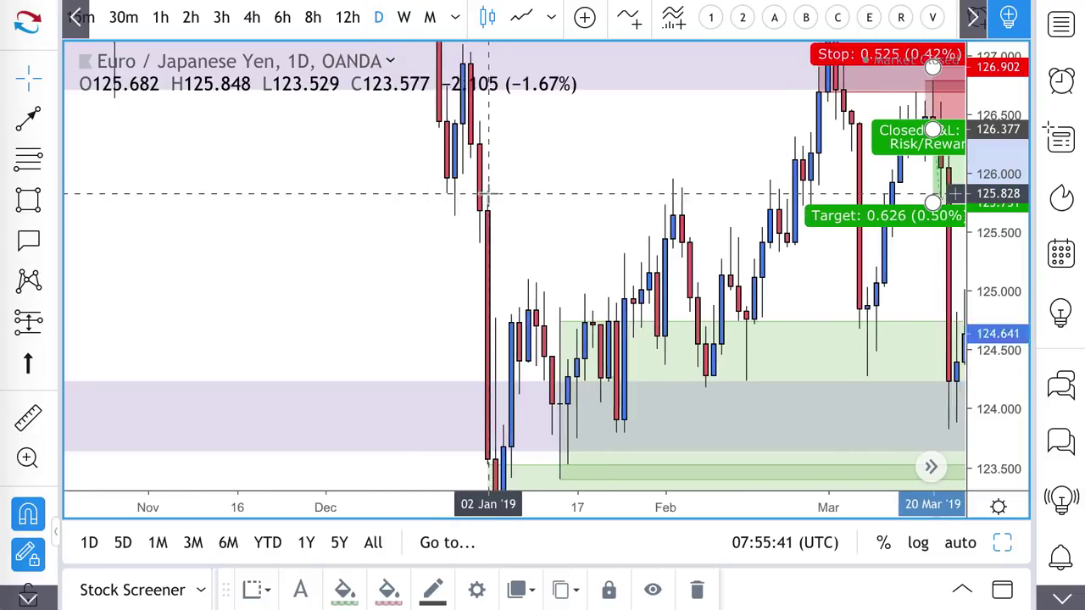
Add Targets-template levels at 125.451, 124.219 and 123.398 between the January low and the March high
left_click(671, 467)
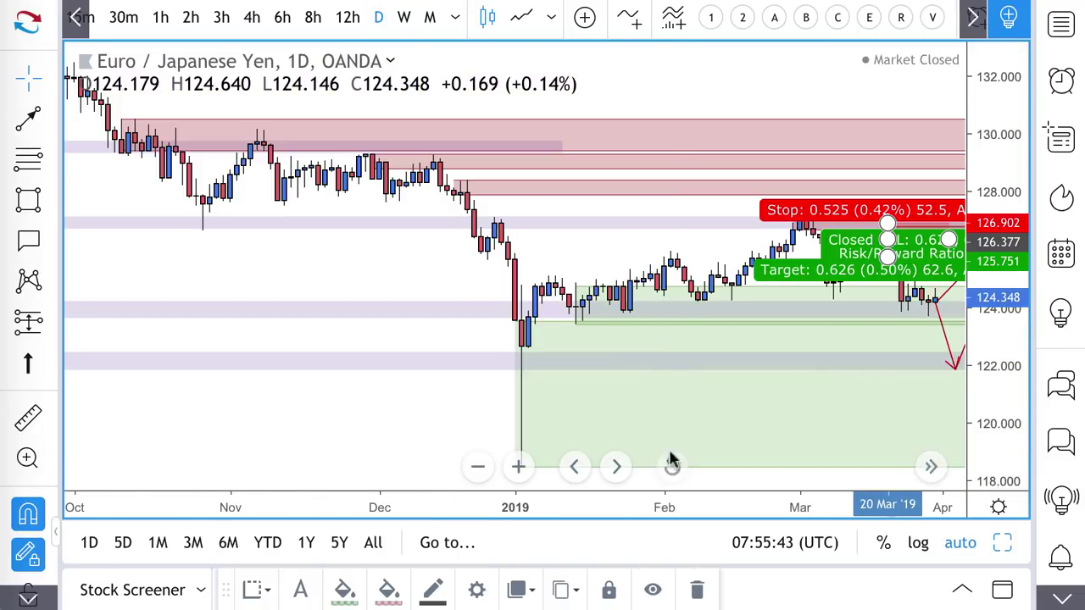
scroll(647, 381, "up", 4)
scroll(646, 381, "up", 2)
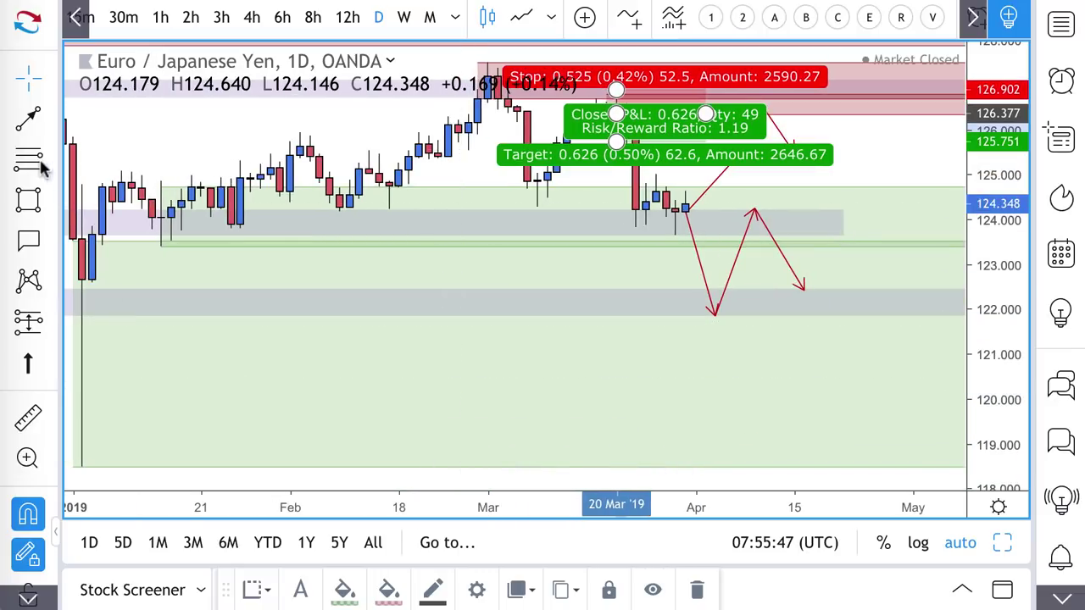
left_click(25, 165)
left_click(161, 247)
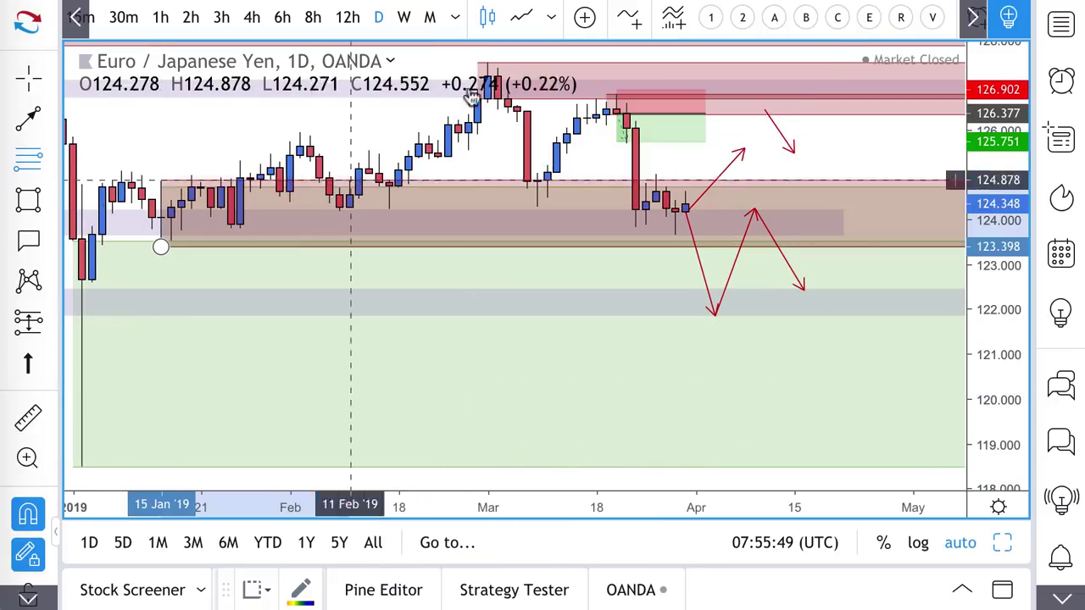
left_click(488, 61)
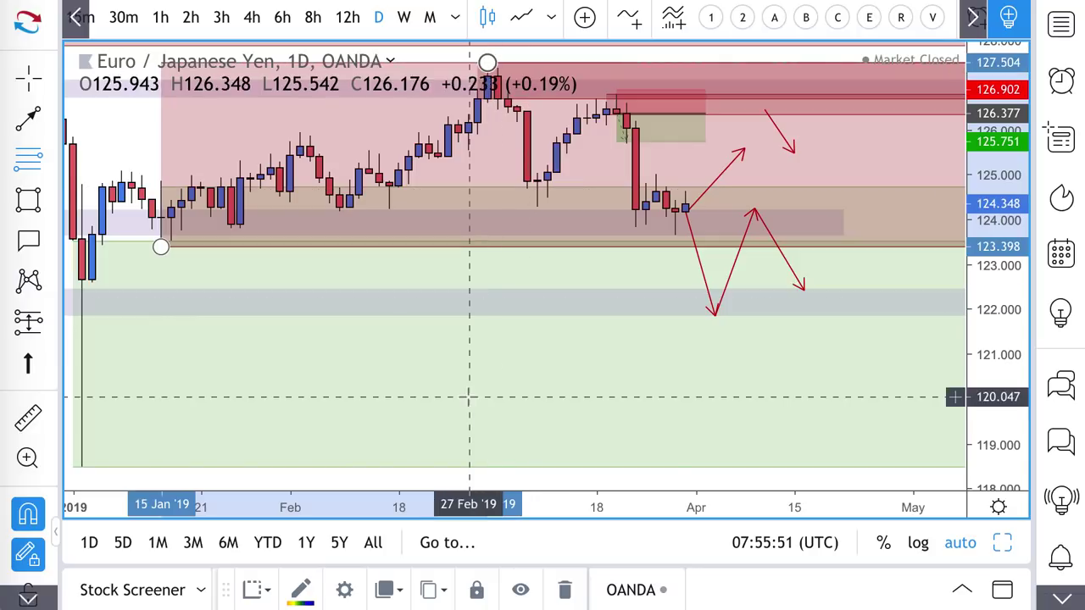
left_click(265, 593)
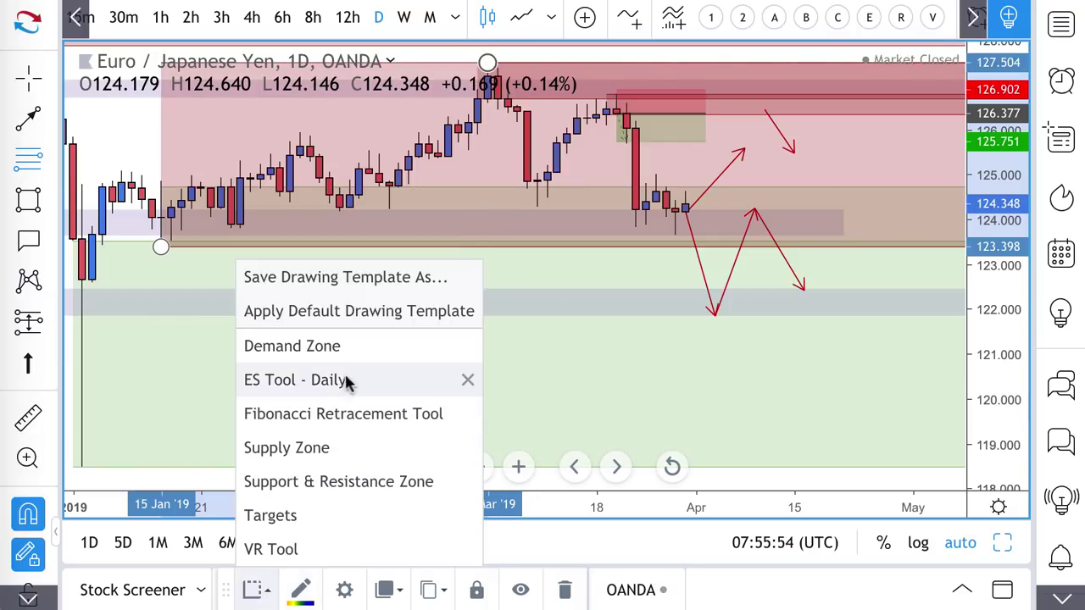
left_click(315, 517)
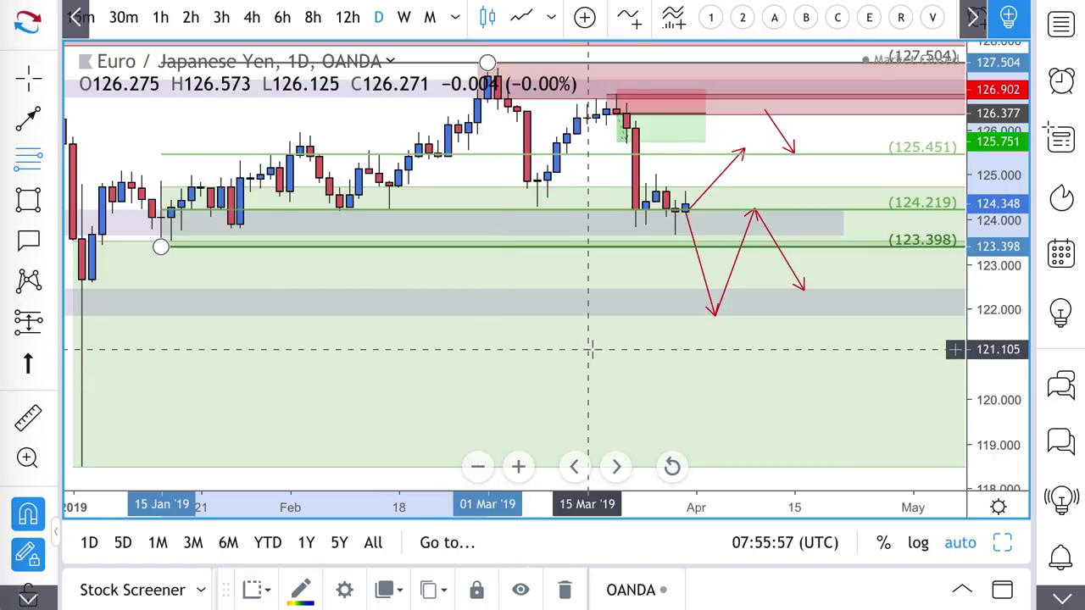
Lower the long position's target to 124.213, then delete the long-position measurement
scroll(653, 298, "up", 2)
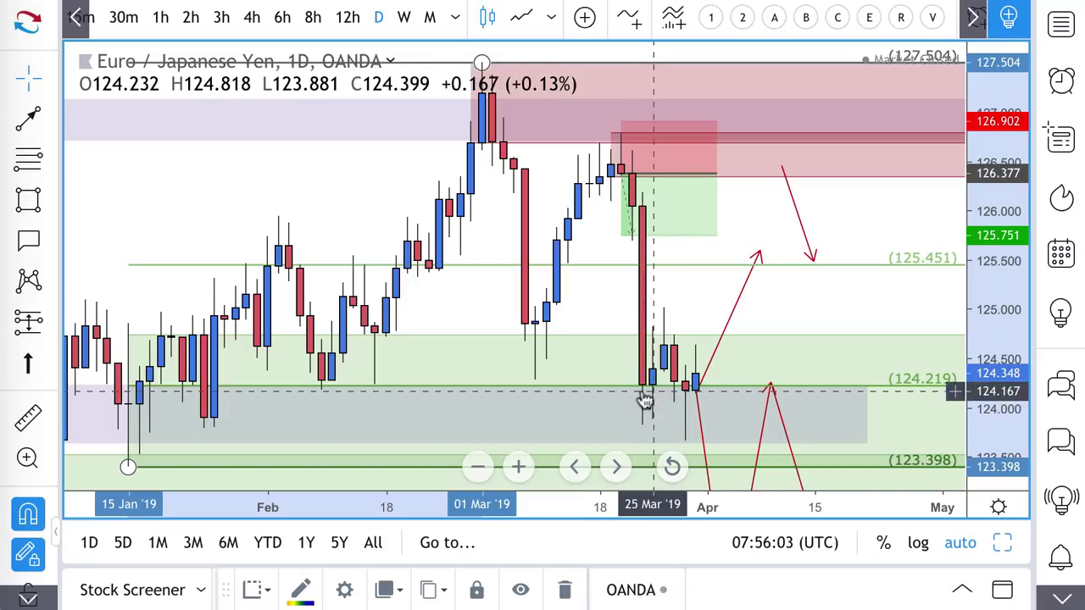
mouse_move(630, 245)
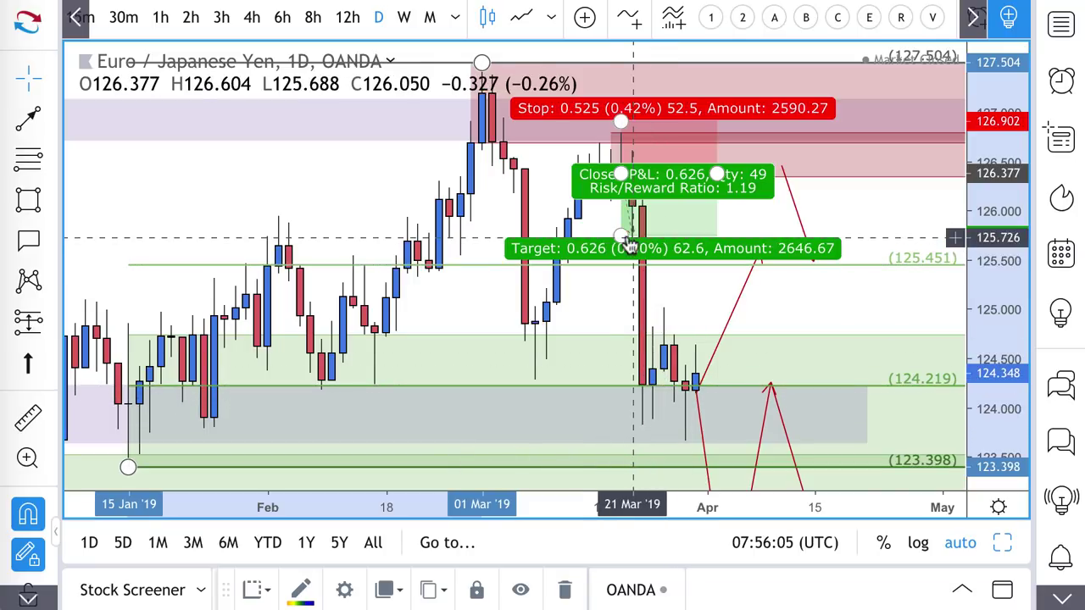
left_click_drag(622, 239, 624, 387)
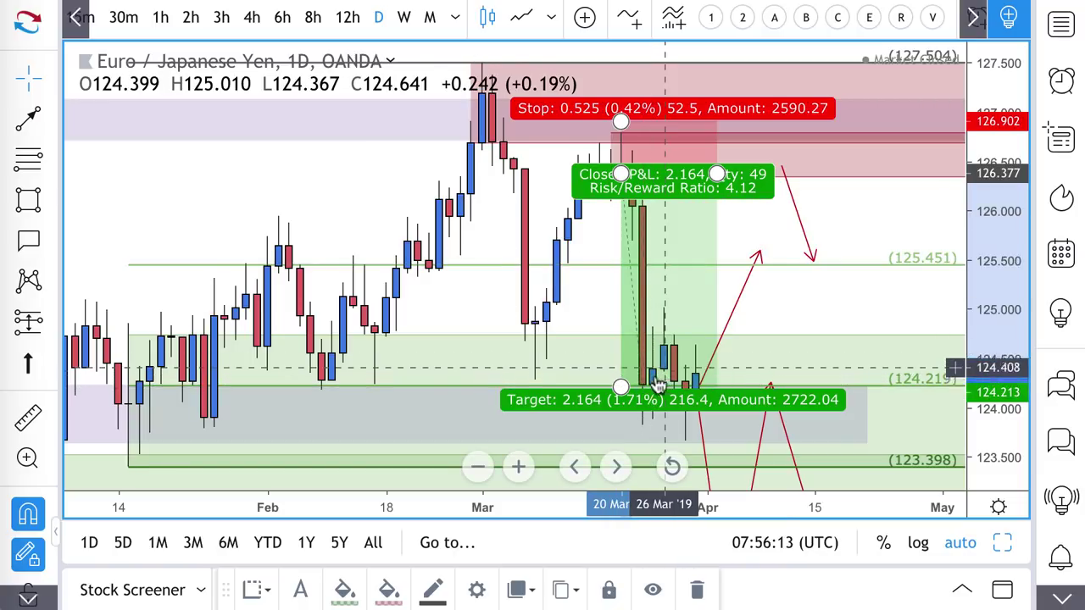
key("Delete")
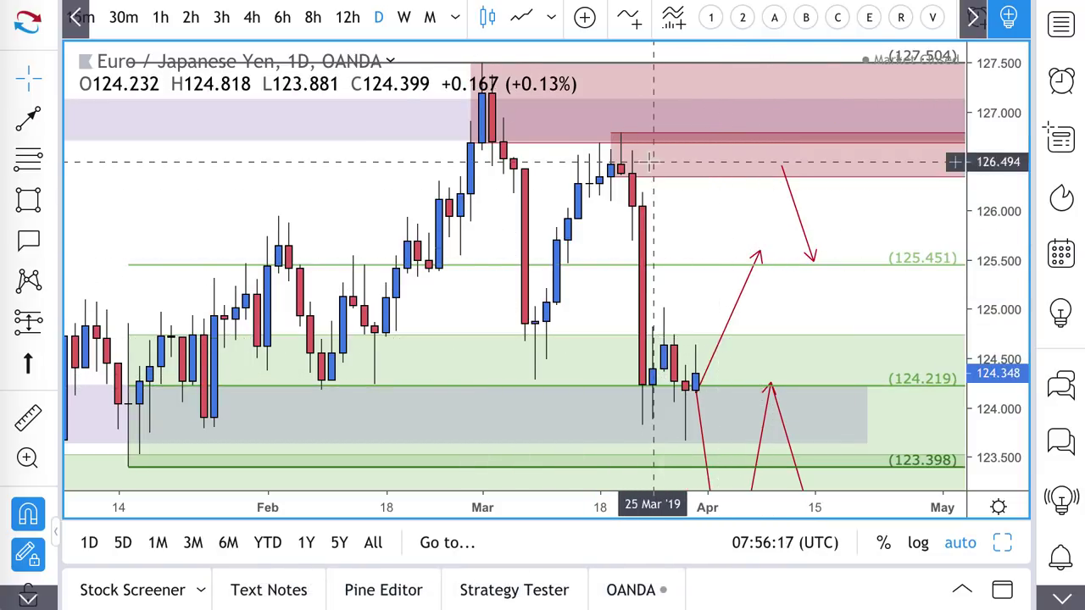
left_click(843, 146)
left_click(822, 203)
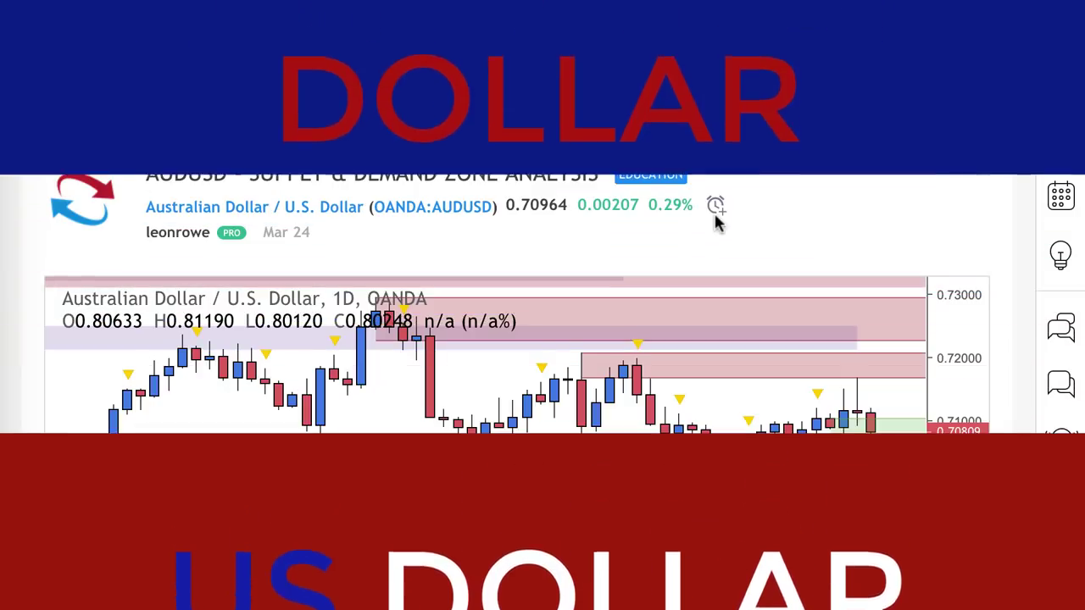
Zoom in twice on the published AUDUSD idea and load the newer bars through late March
scroll(670, 441, "down", 2)
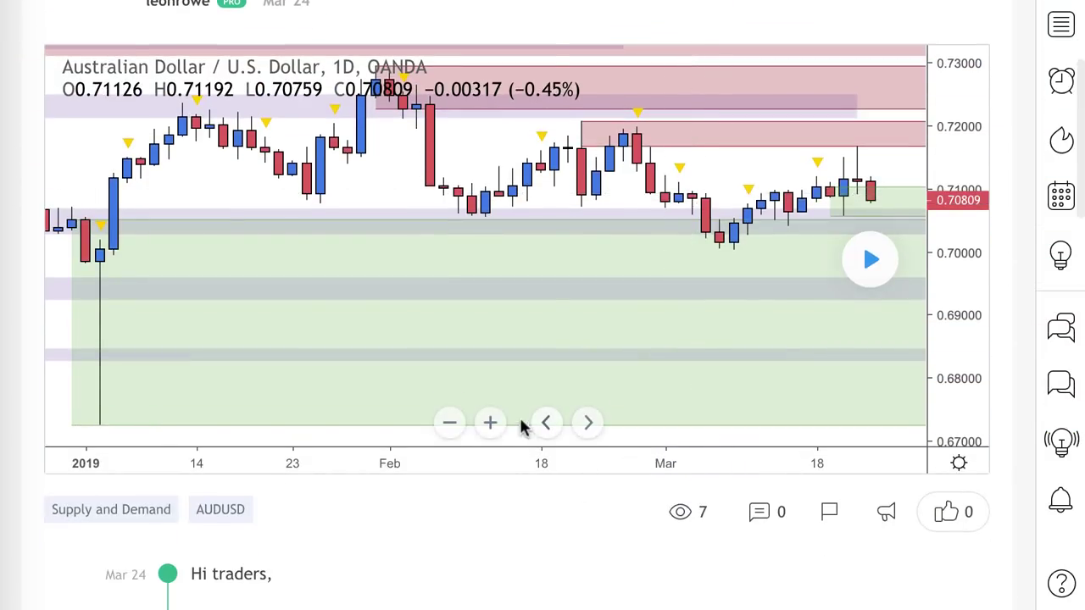
left_click(486, 422)
left_click(487, 422)
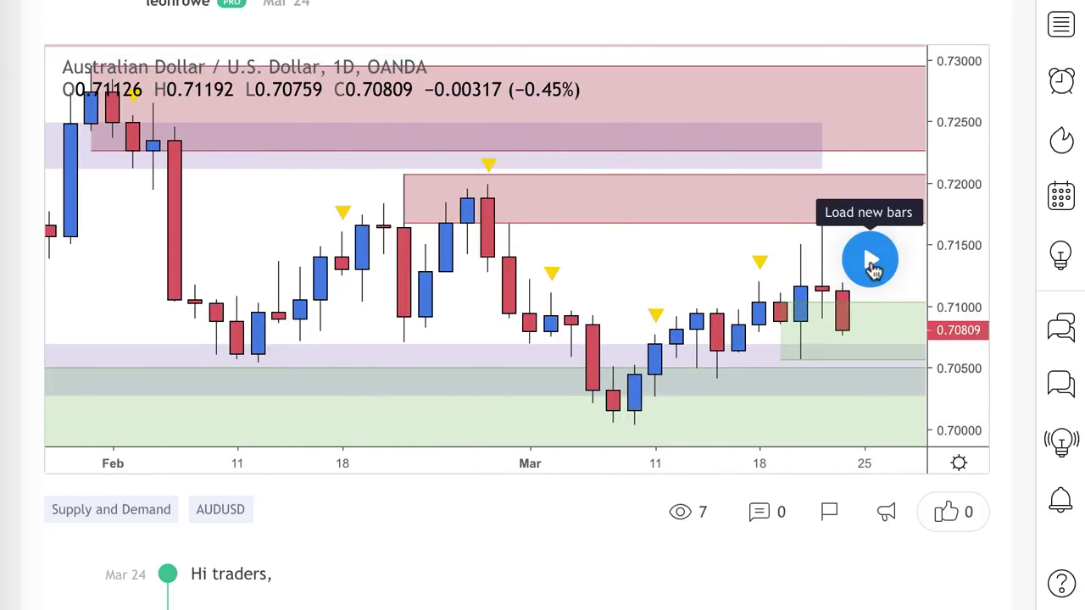
left_click(850, 262)
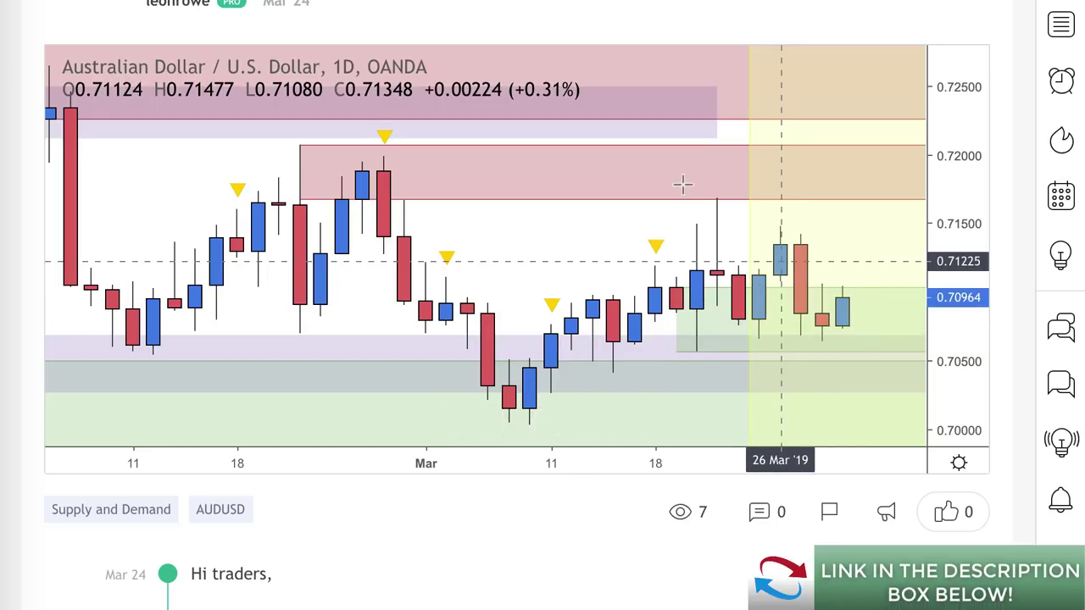
scroll(503, 181, "up", 3)
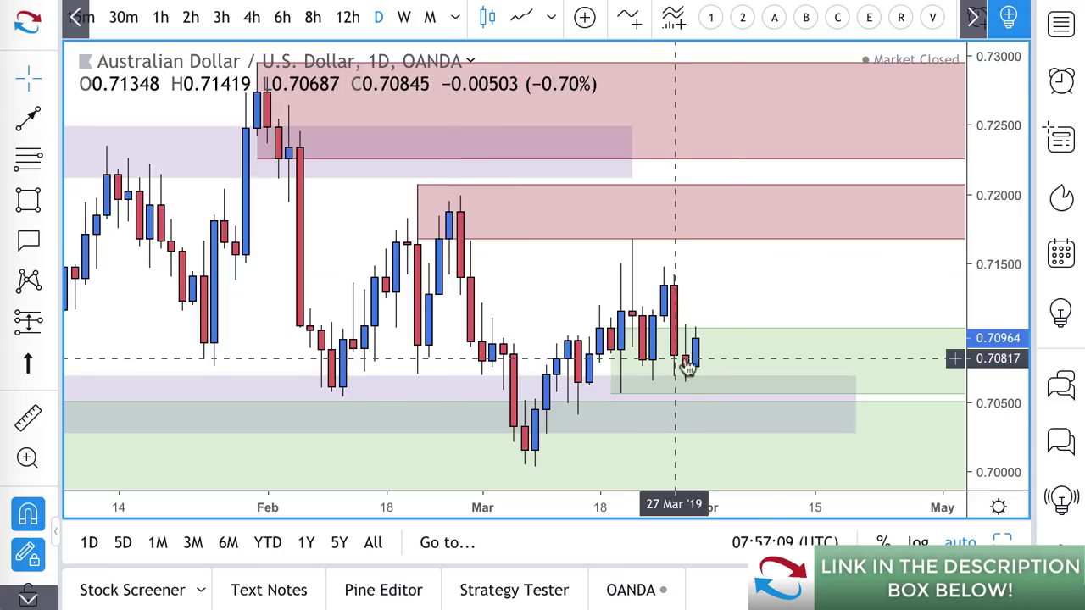
Review AUDUSD price action on hourly candles, zoomed out
scroll(683, 354, "up", 3)
scroll(676, 356, "up", 3)
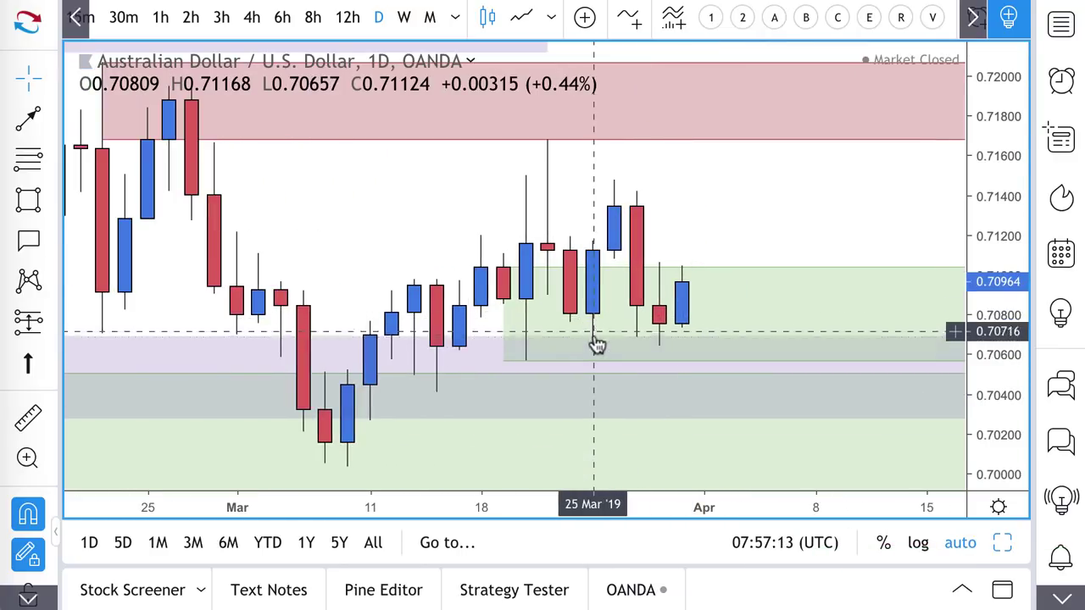
left_click(161, 18)
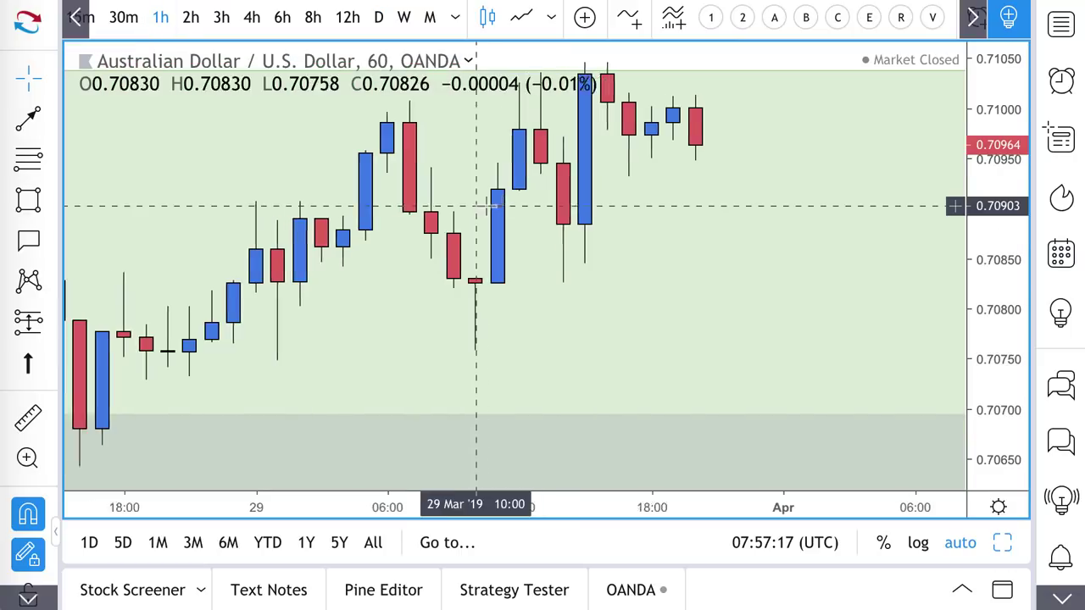
scroll(485, 206, "down", 4)
scroll(485, 206, "down", 5)
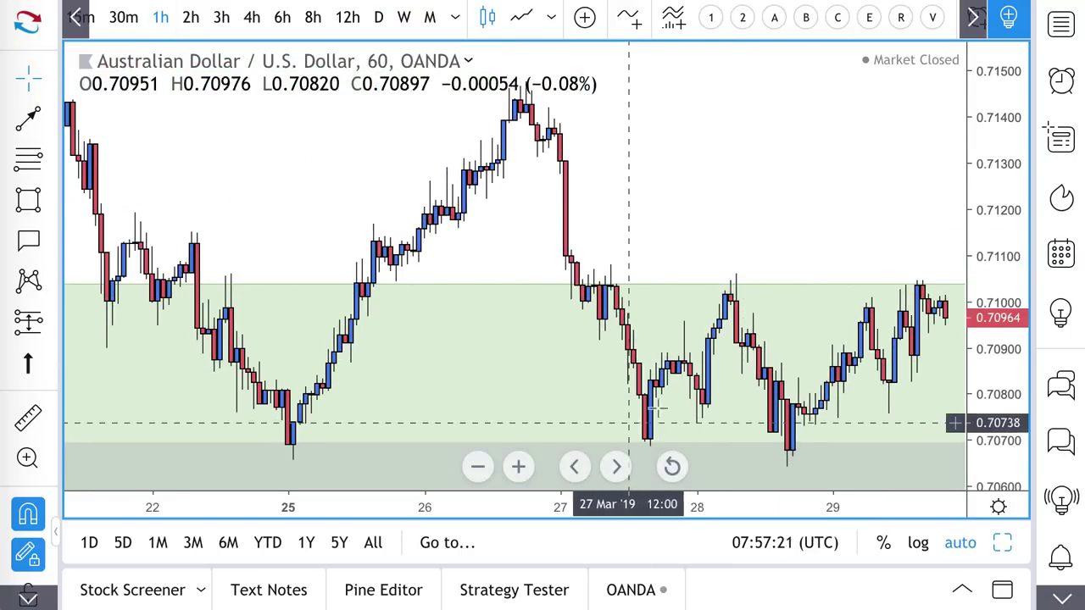
scroll(653, 434, "down", 5)
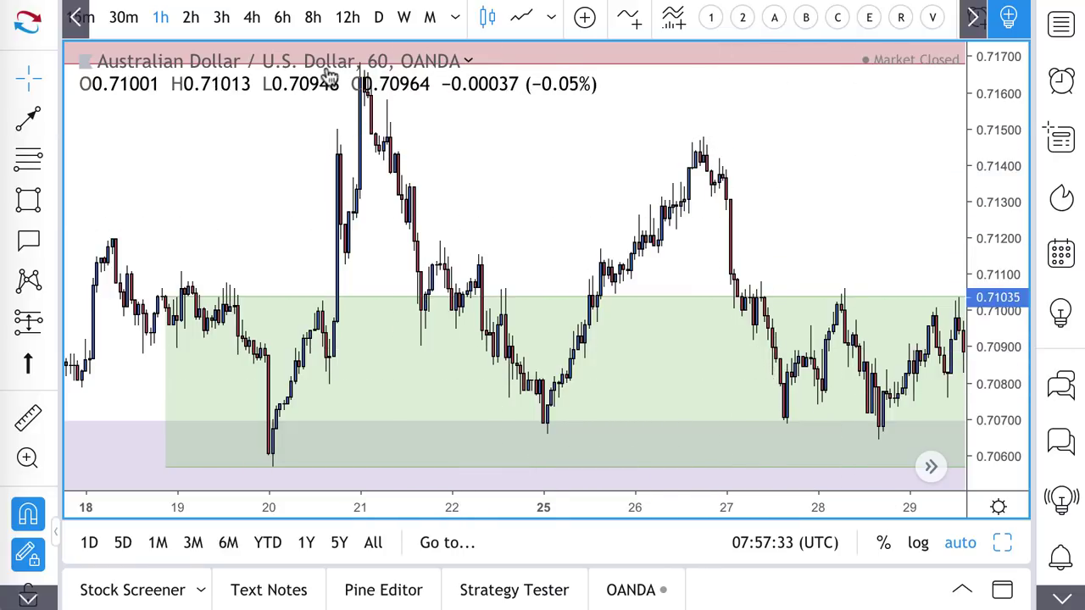
Switch AUDUSD to 4-hour candles and zoom in on price 0.70964 inside the demand zone
left_click(248, 24)
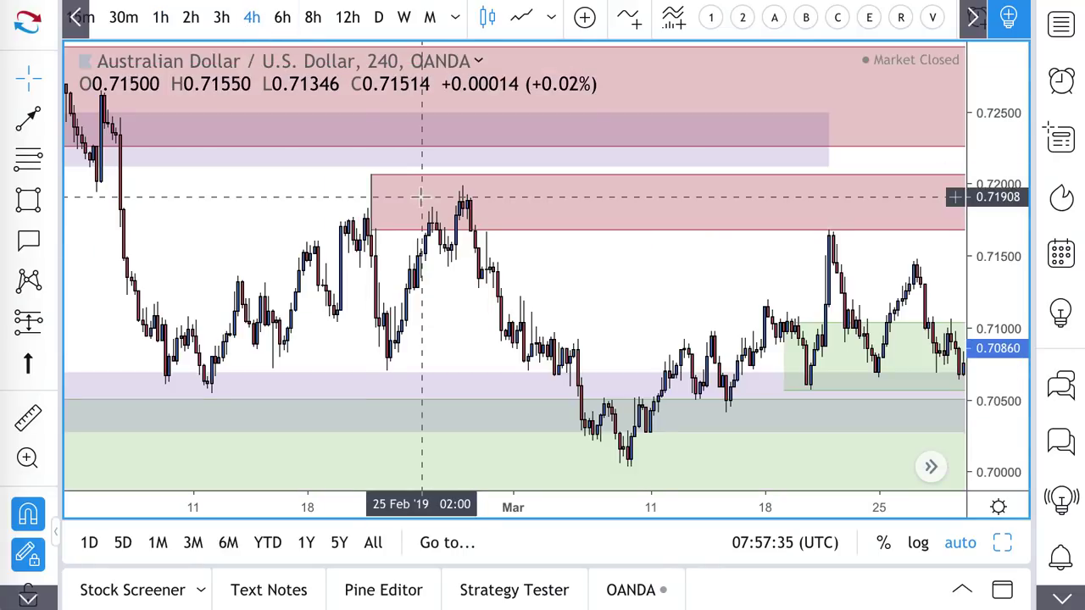
scroll(421, 196, "up", 5)
scroll(421, 197, "up", 2)
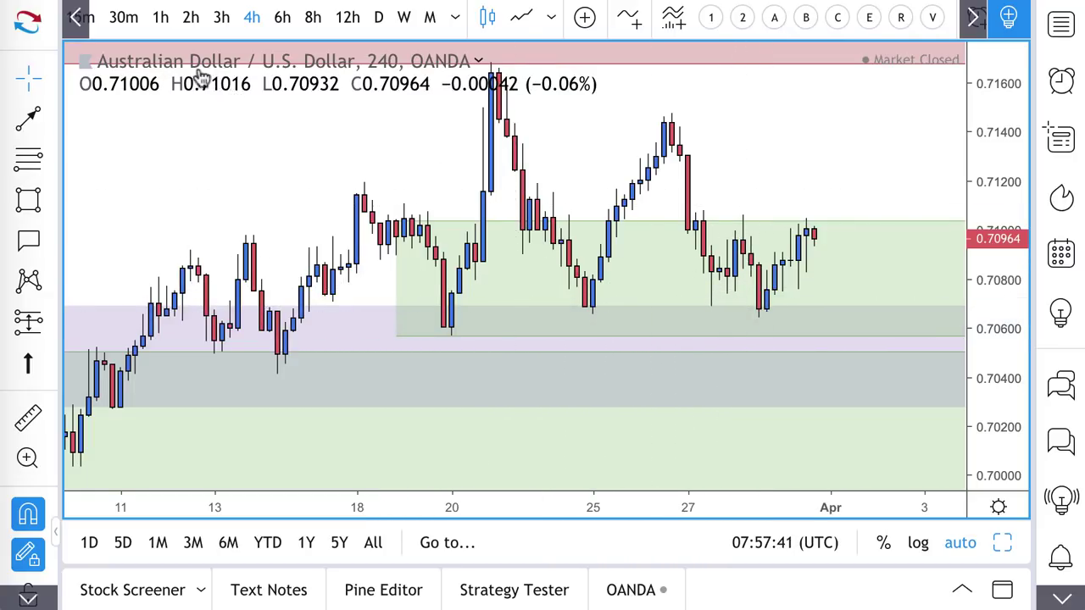
scroll(624, 213, "up", 3)
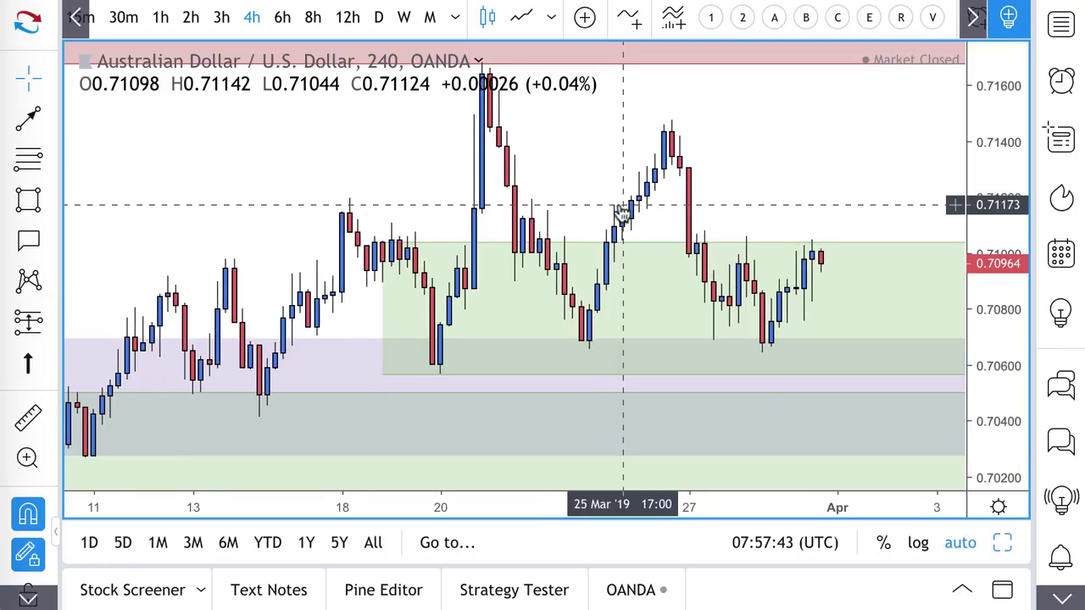
On daily AUDUSD, draw a drop from below supply to about 0.7108 and a rise from 0.70732 to 0.71354
left_click(379, 19)
scroll(754, 239, "up", 4)
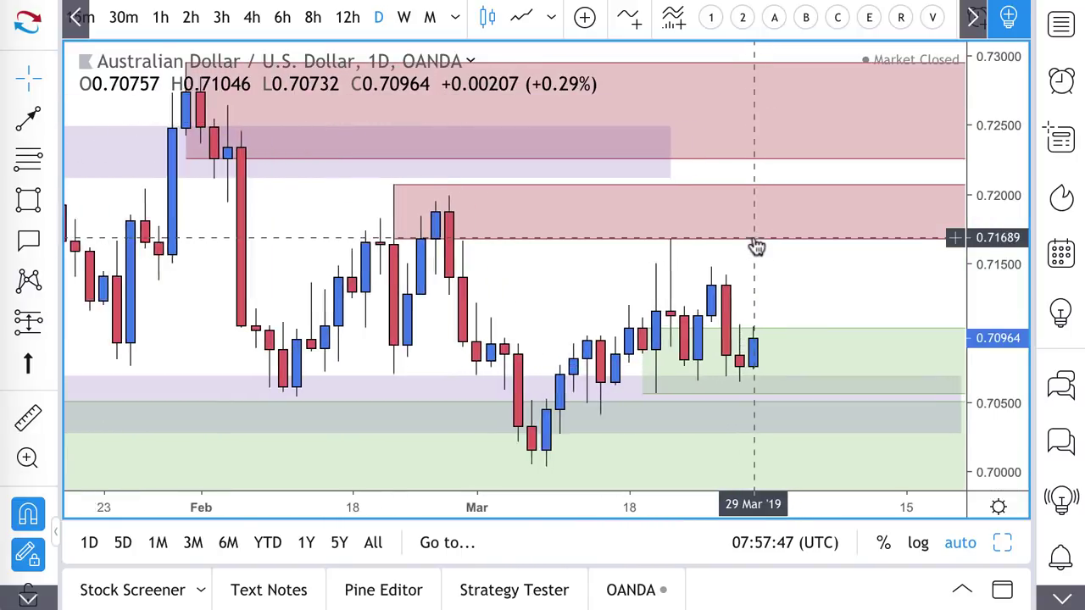
key("alt+t")
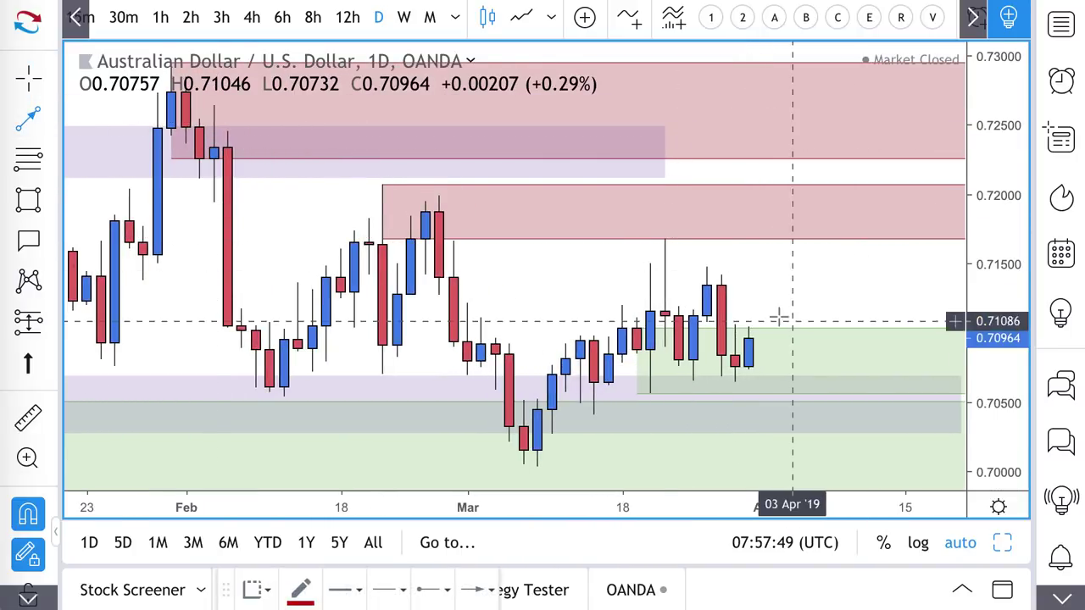
left_click(792, 216)
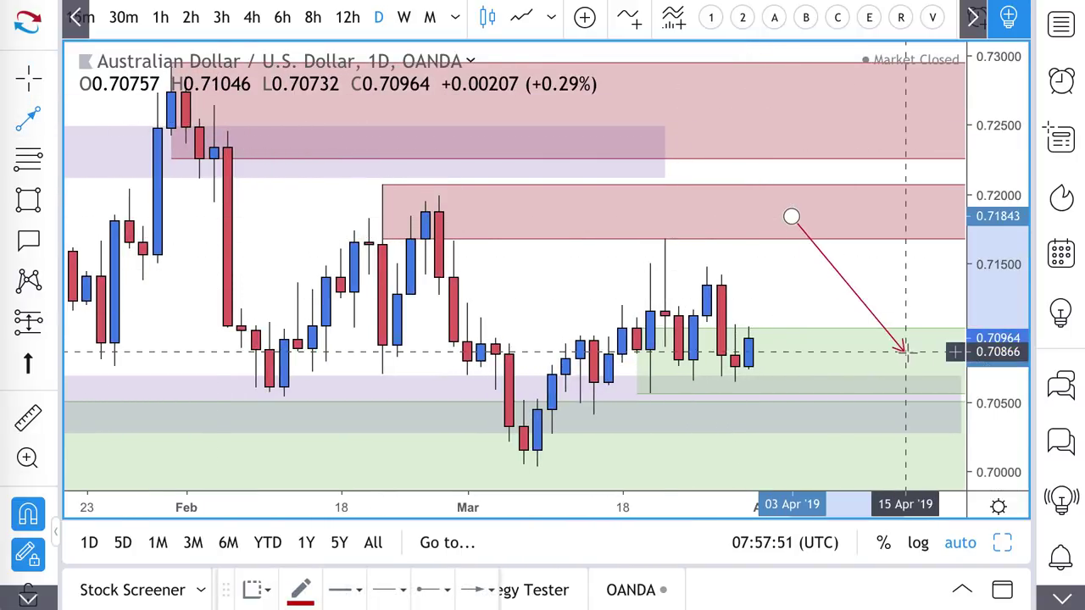
left_click(876, 322)
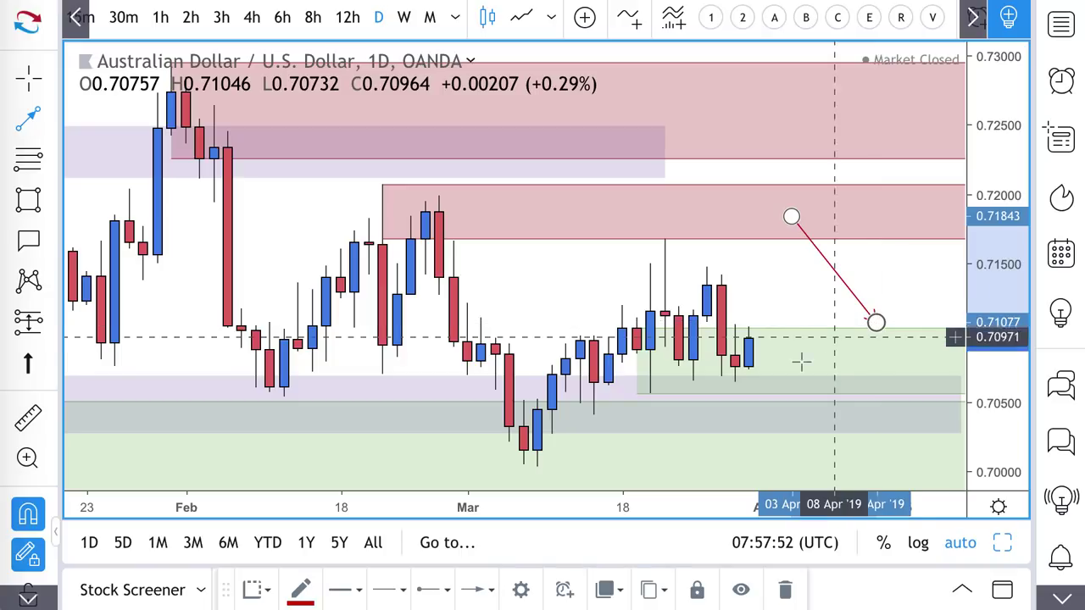
left_click(749, 370)
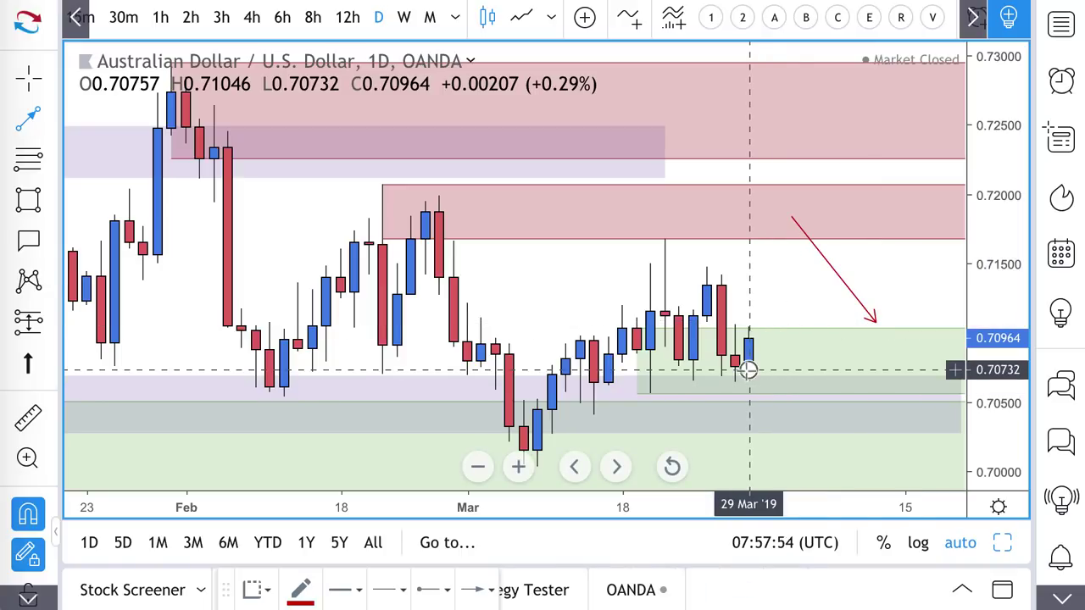
left_click(804, 285)
scroll(720, 406, "up", 2)
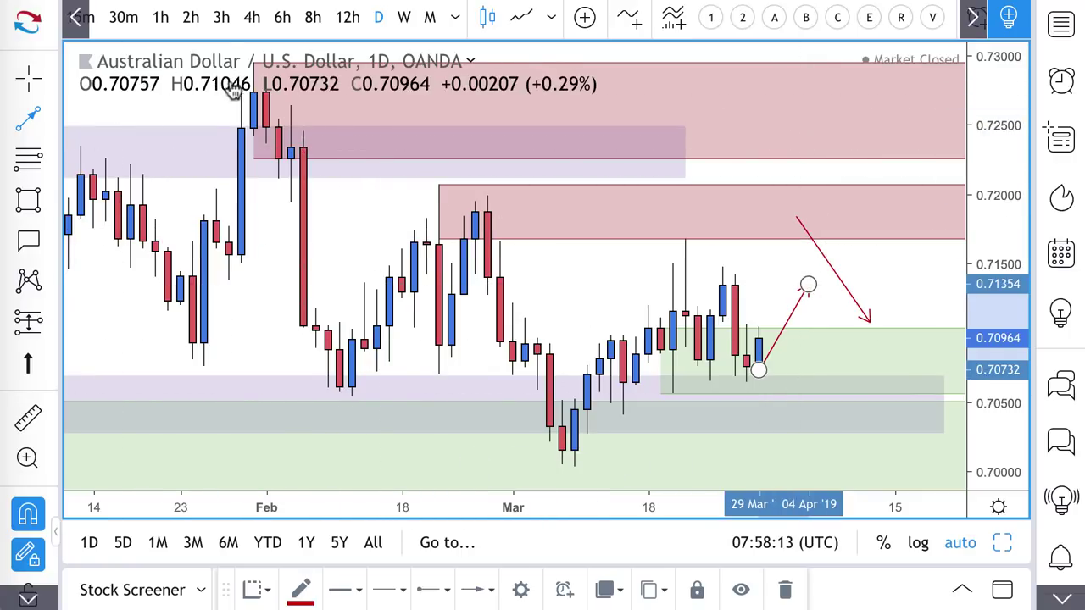
Draw the red downward projection arrow toward the demand zone near 0.6946 on AUDUSD
scroll(504, 346, "down", 3)
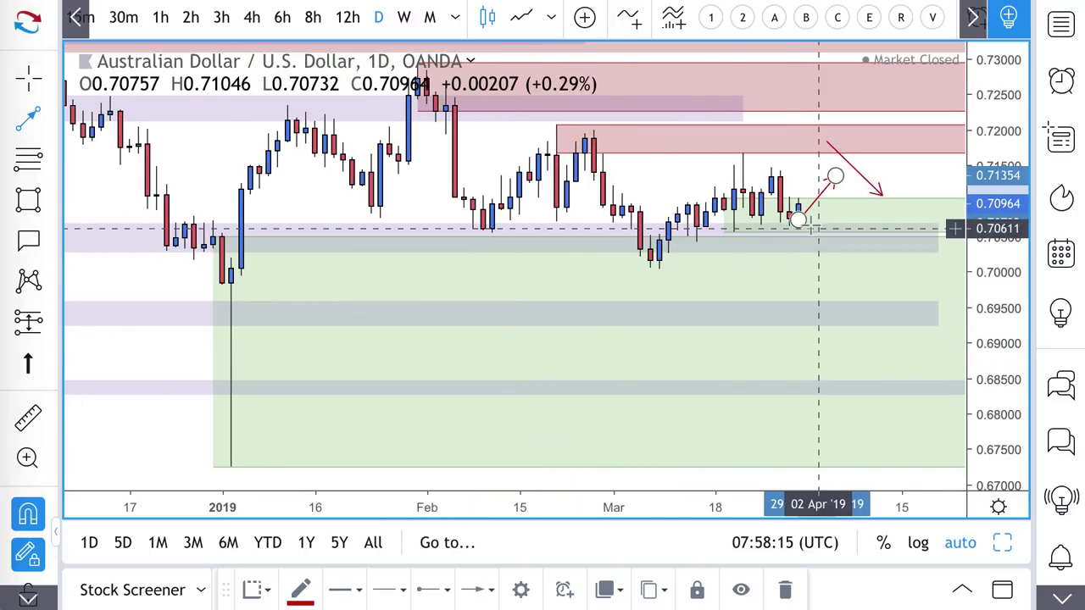
left_click_drag(798, 219, 828, 301)
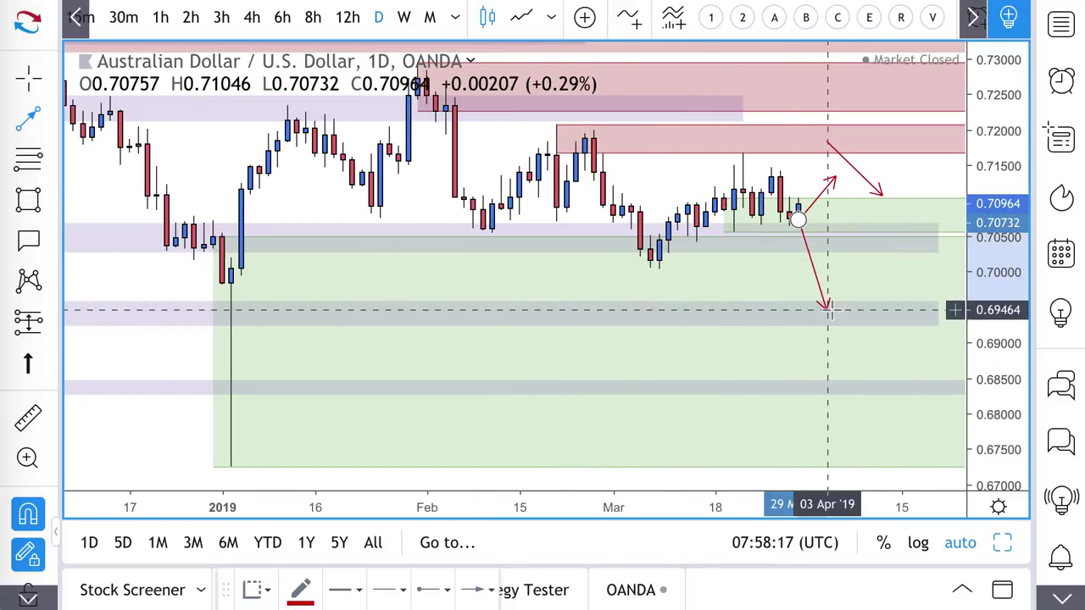
scroll(715, 275, "up", 3)
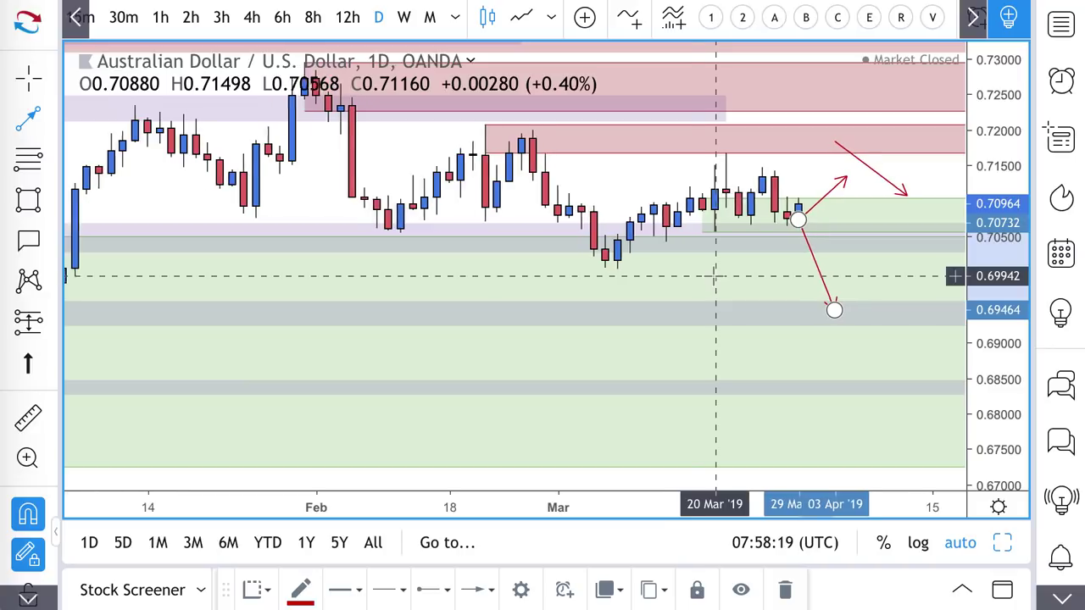
scroll(803, 188, "up", 3)
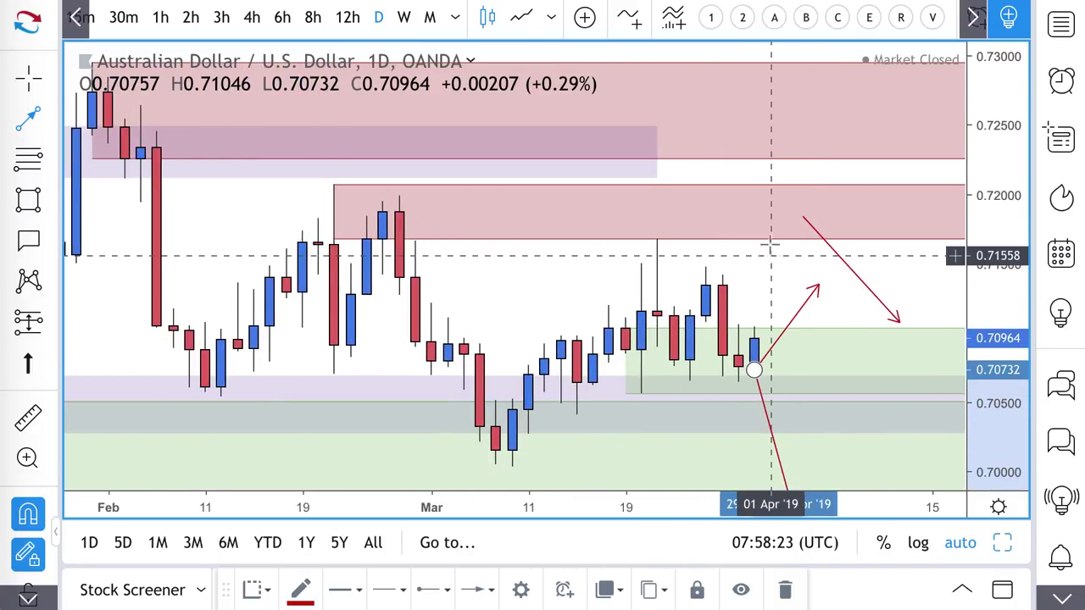
left_click(755, 370)
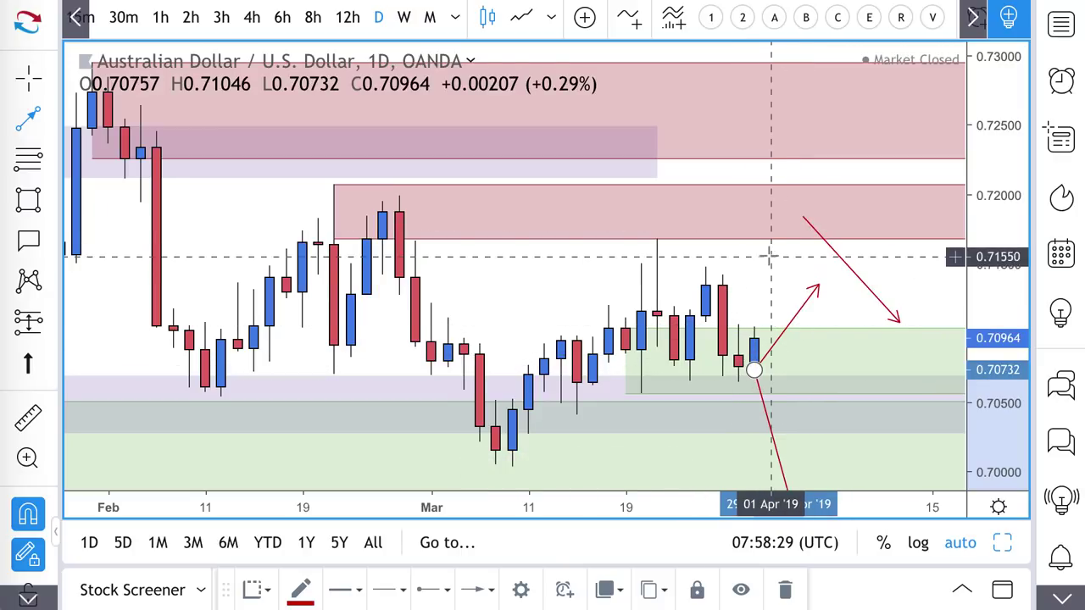
Extend the upper purple zone rightward to 11 Apr '19
scroll(658, 182, "down", 2)
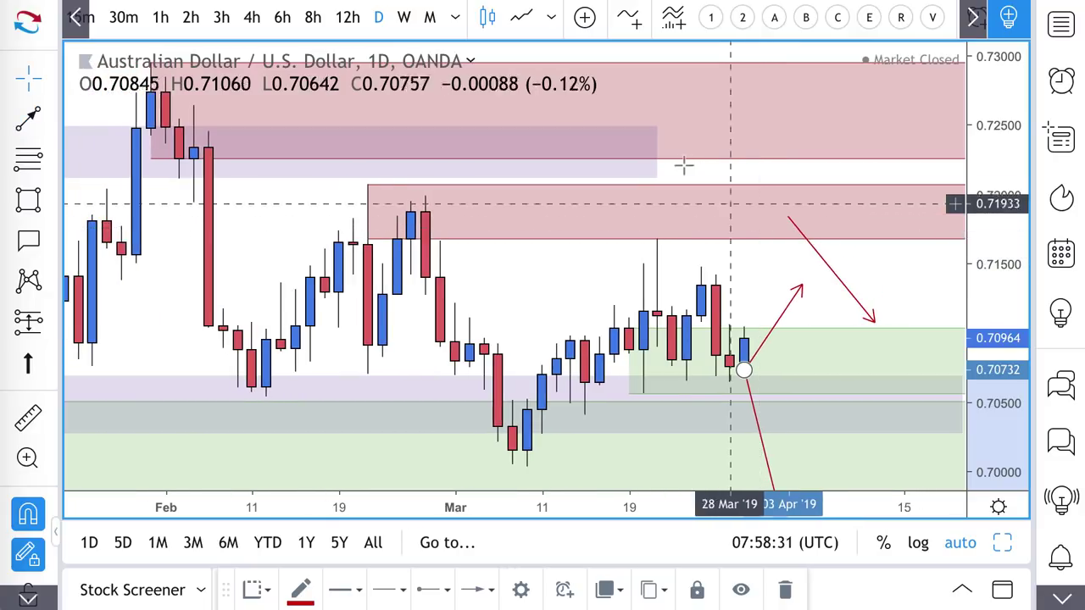
left_click_drag(658, 182, 880, 167)
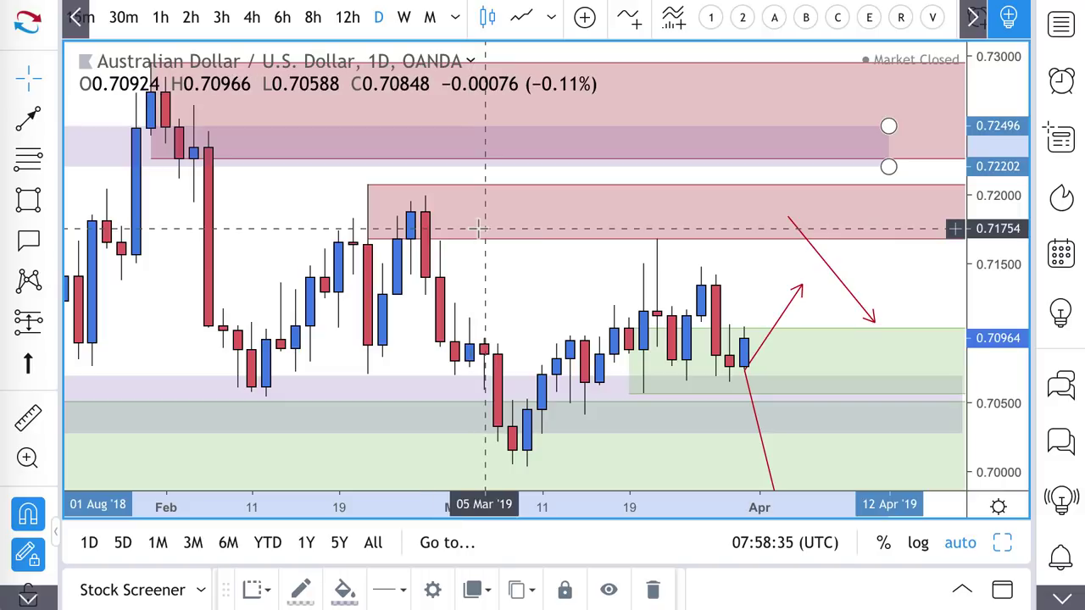
scroll(770, 217, "down", 3)
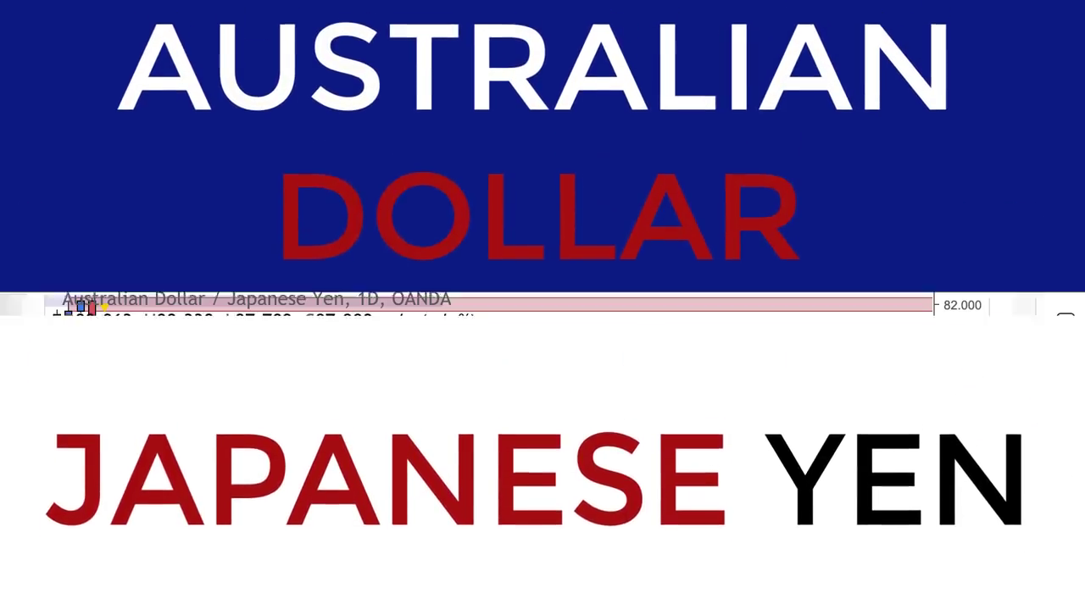
Reveal the newer bars on the AUDJPY idea, zooming into February–March, then back out
scroll(638, 252, "down", 3)
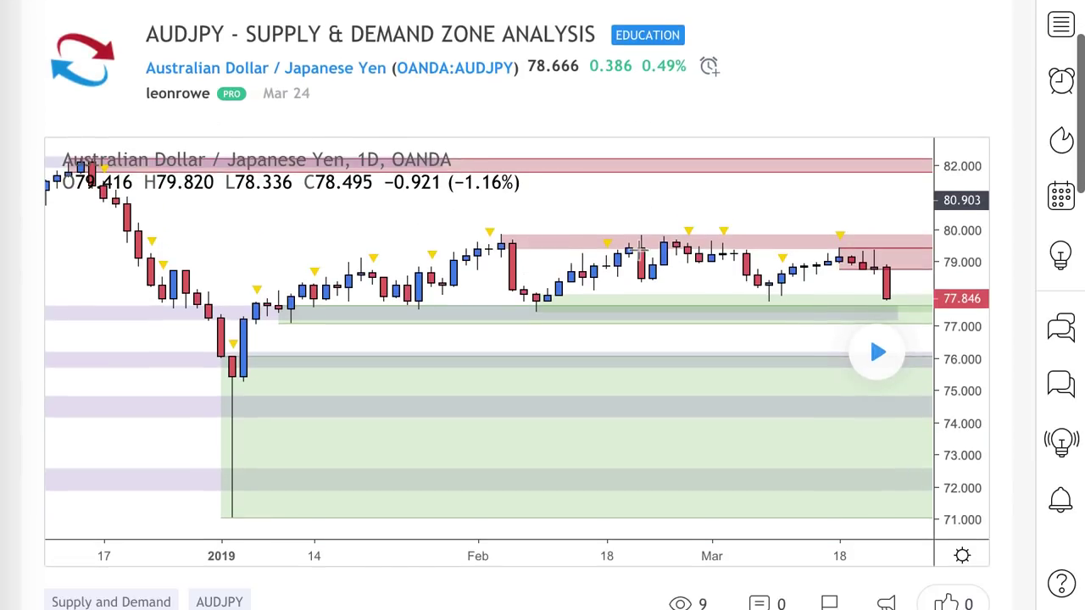
left_click(874, 354)
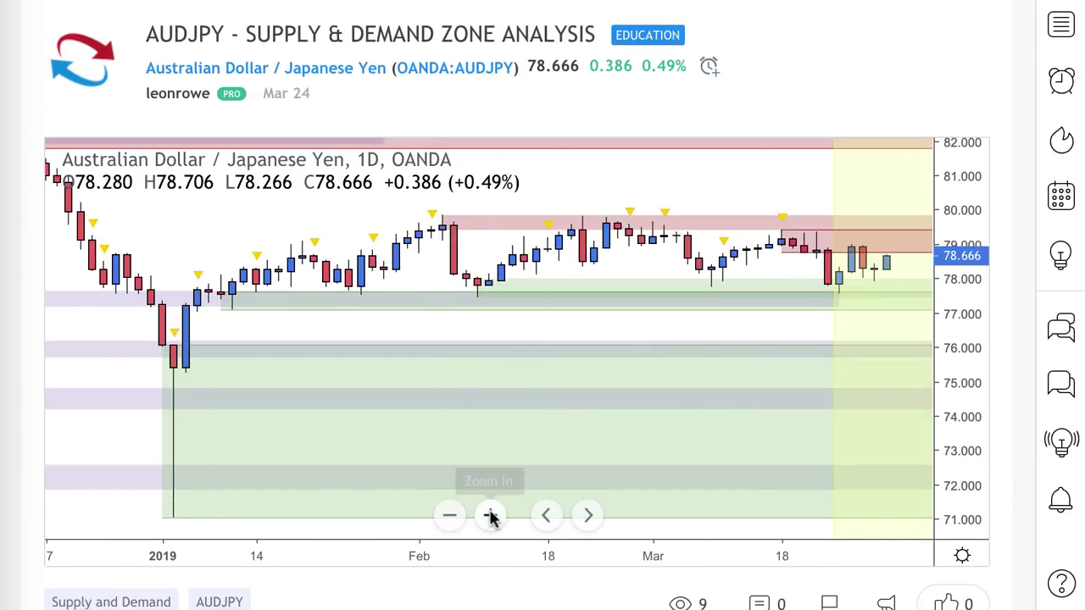
left_click(489, 515)
left_click(489, 514)
left_click(489, 514)
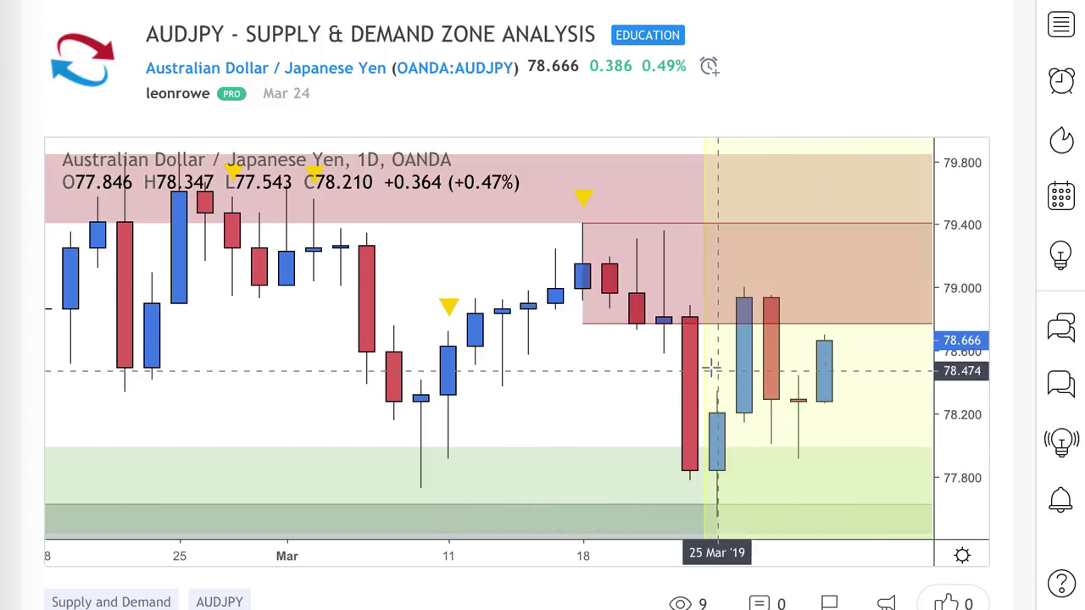
scroll(712, 366, "down", 1)
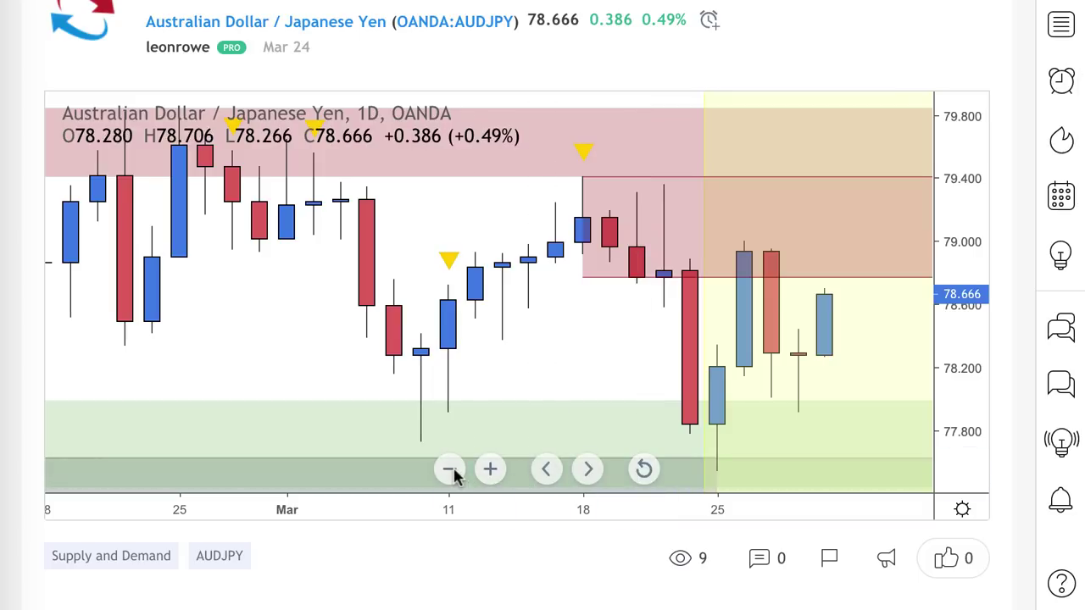
left_click(450, 469)
left_click(450, 469)
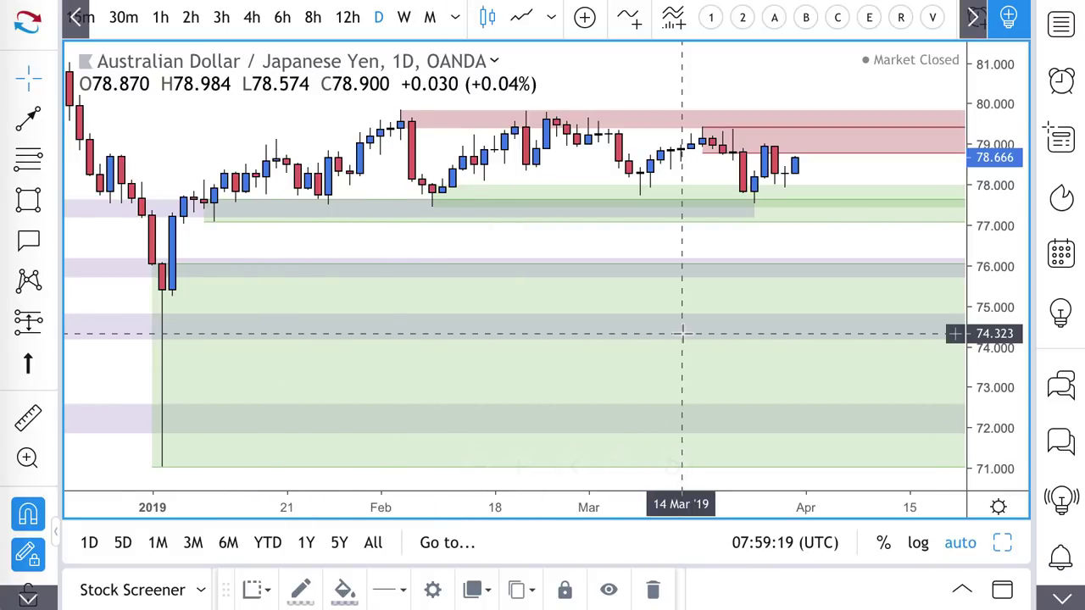
Draw a Fib retracement from the 79.844 high to the 77.442 low using the VR Tool template
scroll(682, 331, "up", 5)
scroll(685, 333, "up", 1)
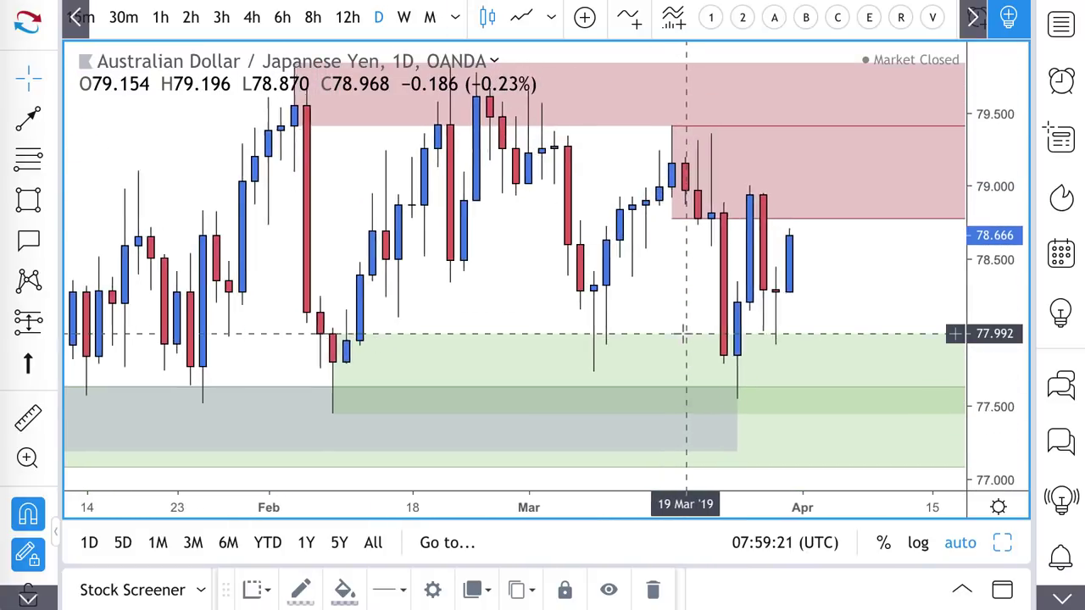
left_click(30, 165)
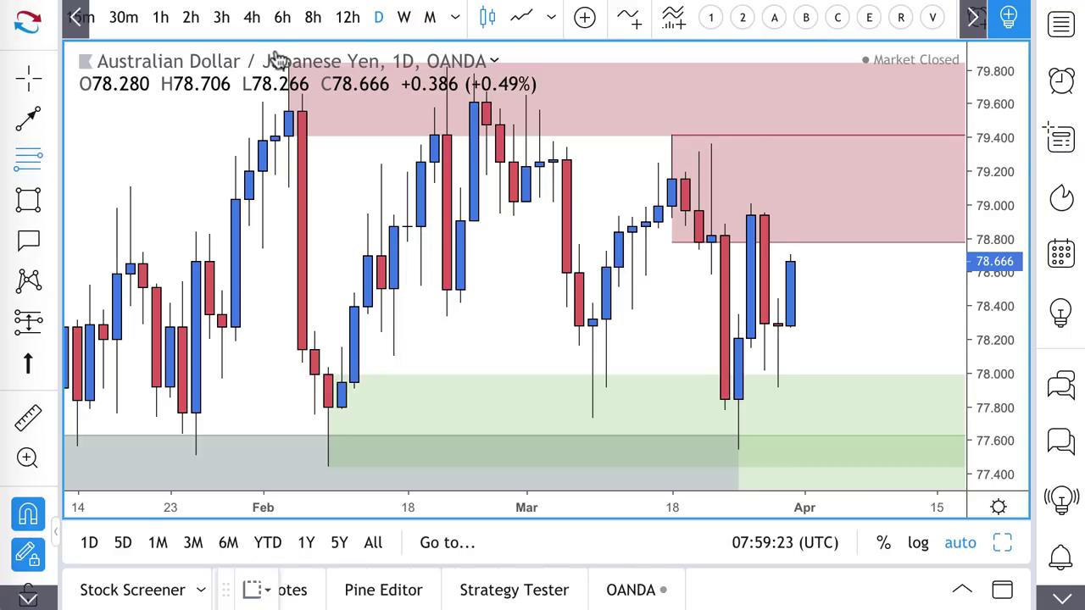
left_click(289, 46)
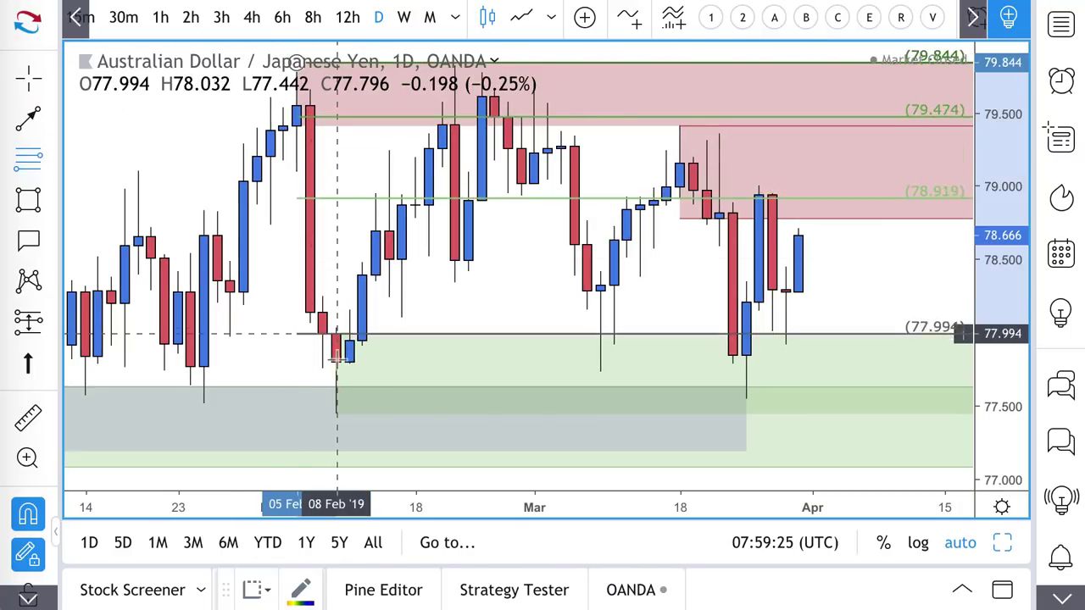
left_click(337, 414)
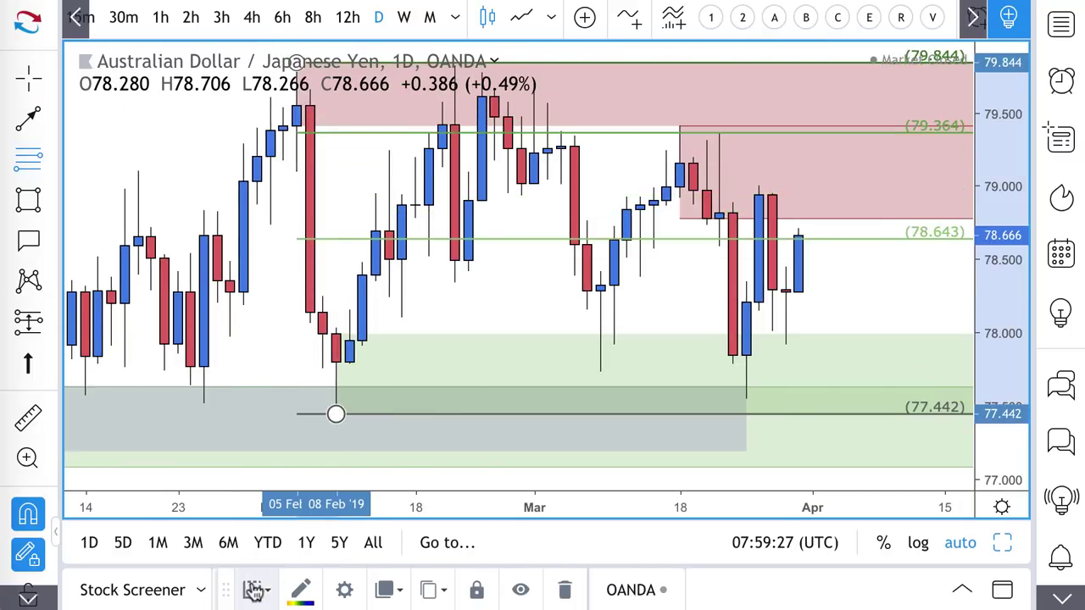
left_click(254, 590)
left_click(283, 547)
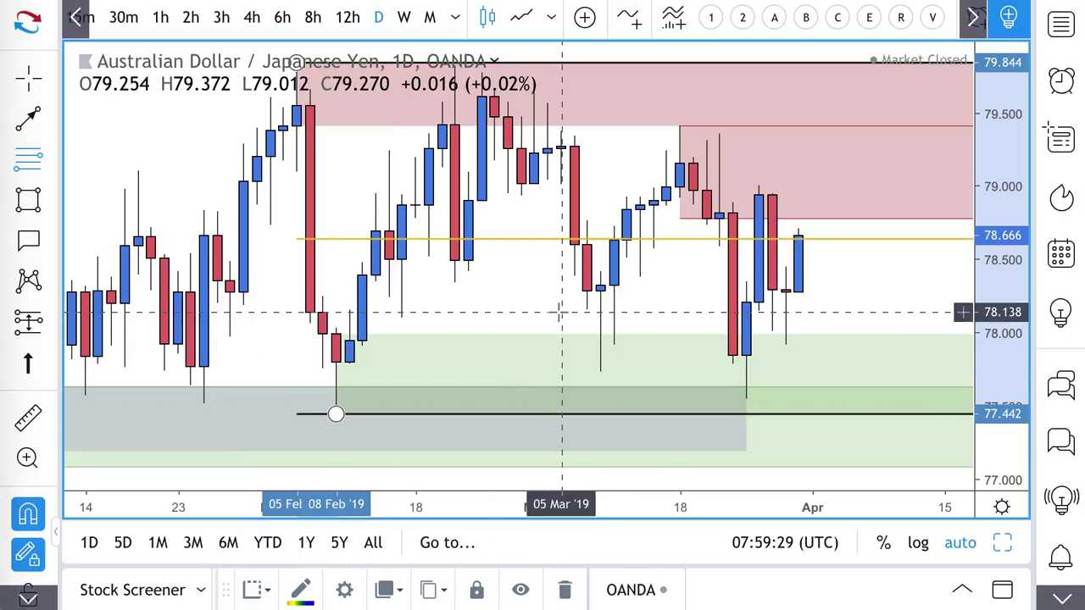
scroll(566, 356, "up", 1)
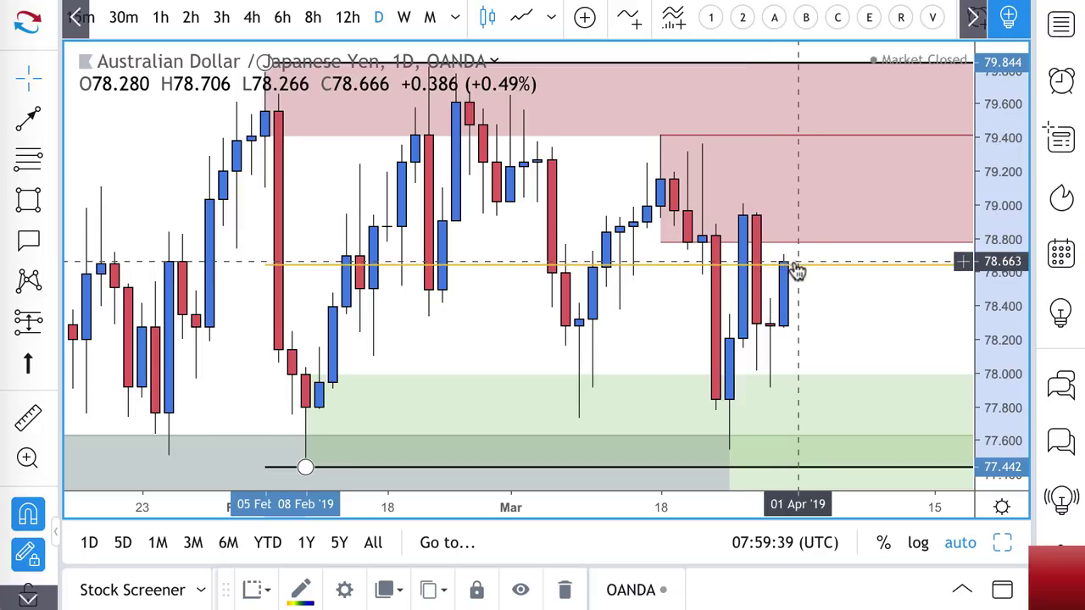
scroll(784, 254, "up", 1)
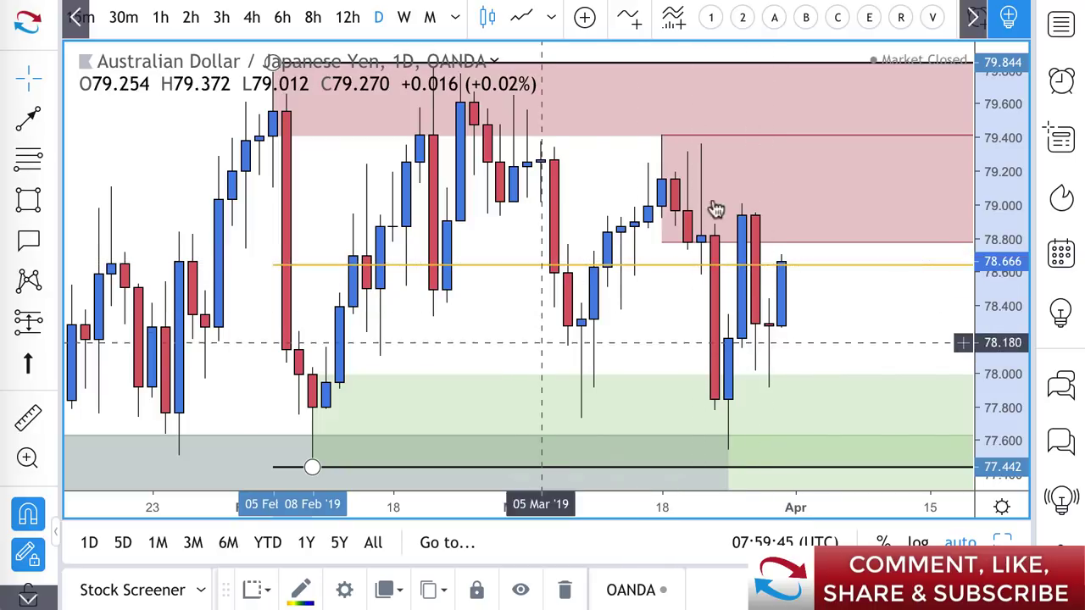
scroll(806, 275, "down", 1)
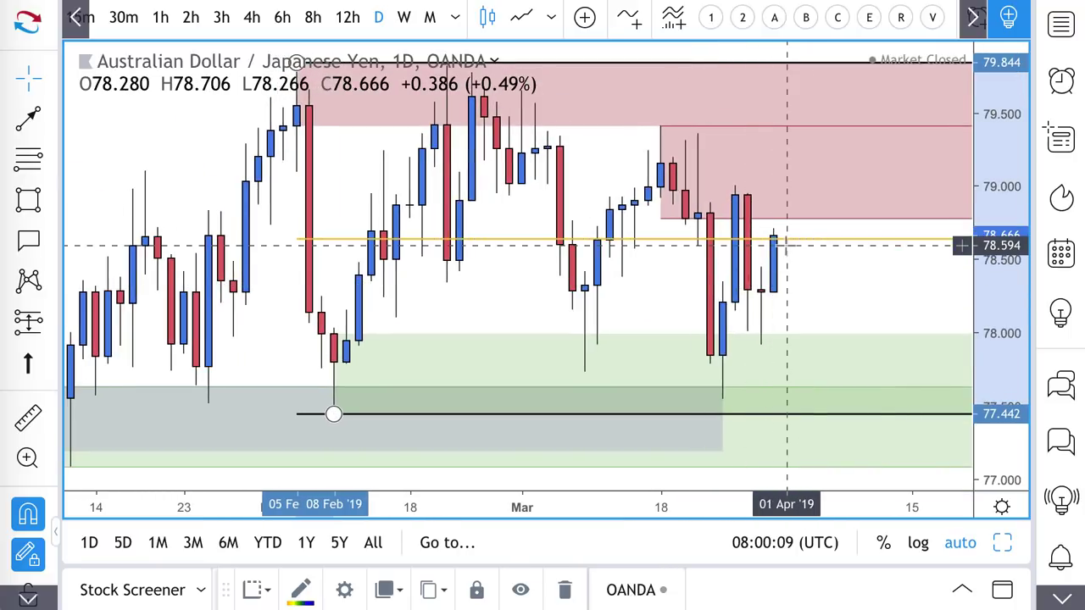
Draw two red trend-line arrows projecting drops from the AUDJPY supply zone
left_click(28, 121)
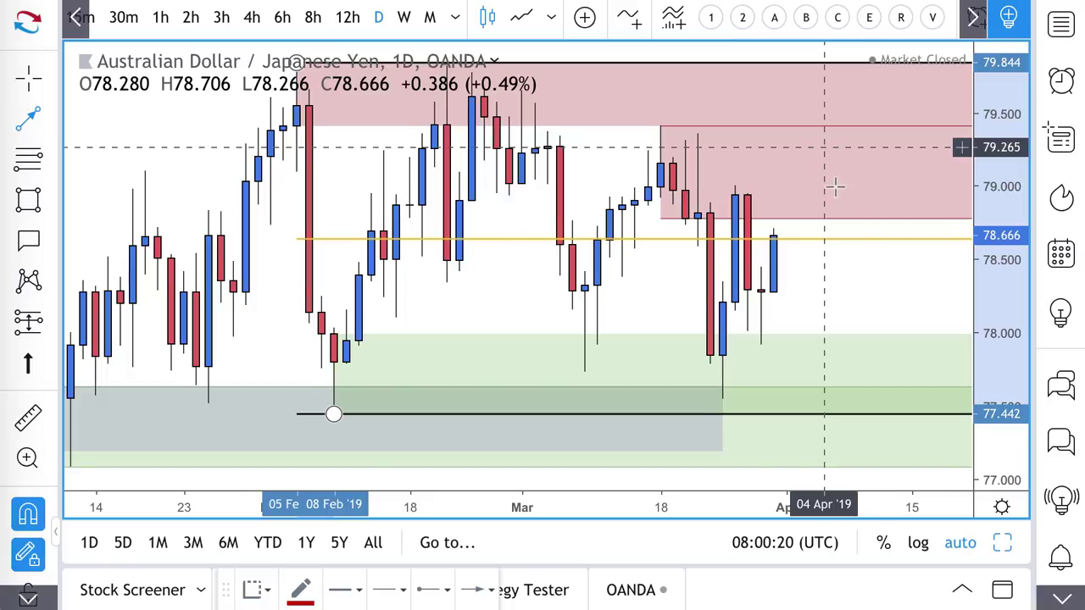
left_click(824, 149)
left_click(860, 245)
left_click(861, 104)
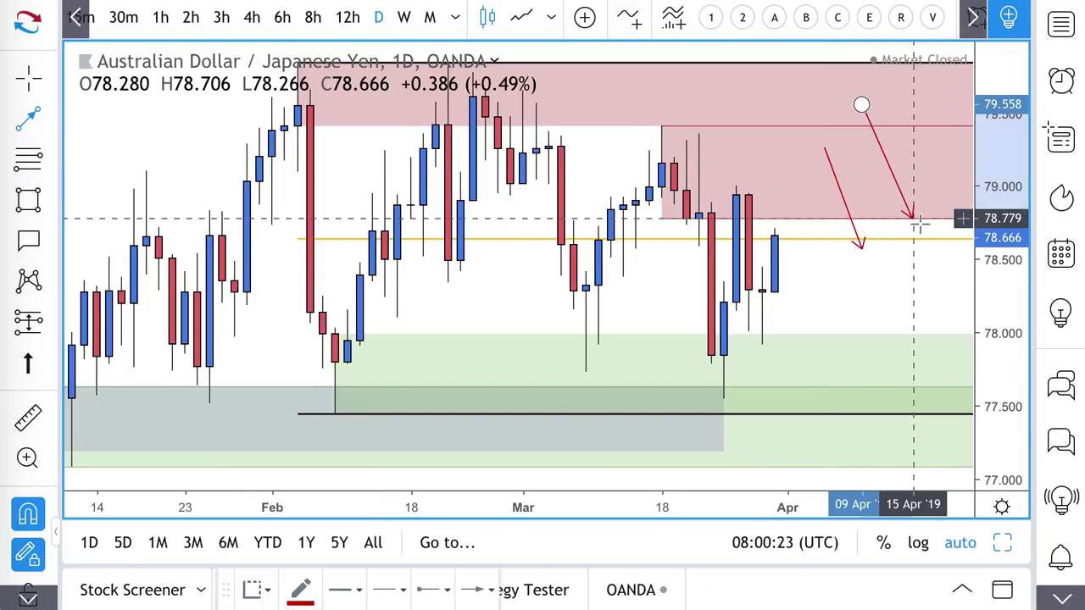
left_click(924, 224)
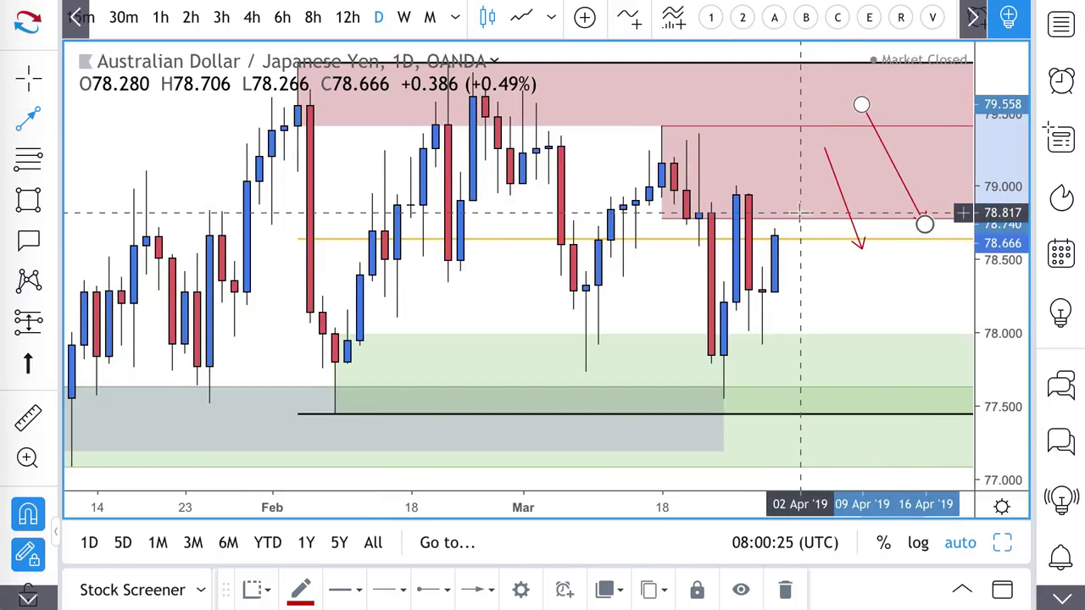
Draw a red arrow dipping from the latest candle into the grey demand zone, rebounding toward 78.2
scroll(784, 384, "down", 2)
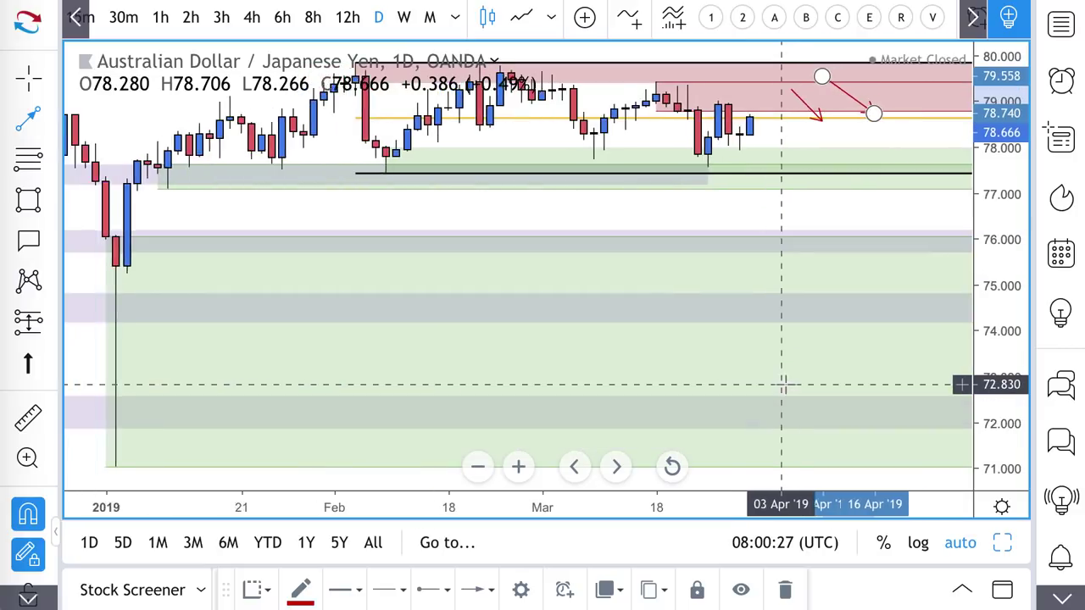
scroll(784, 384, "up", 2)
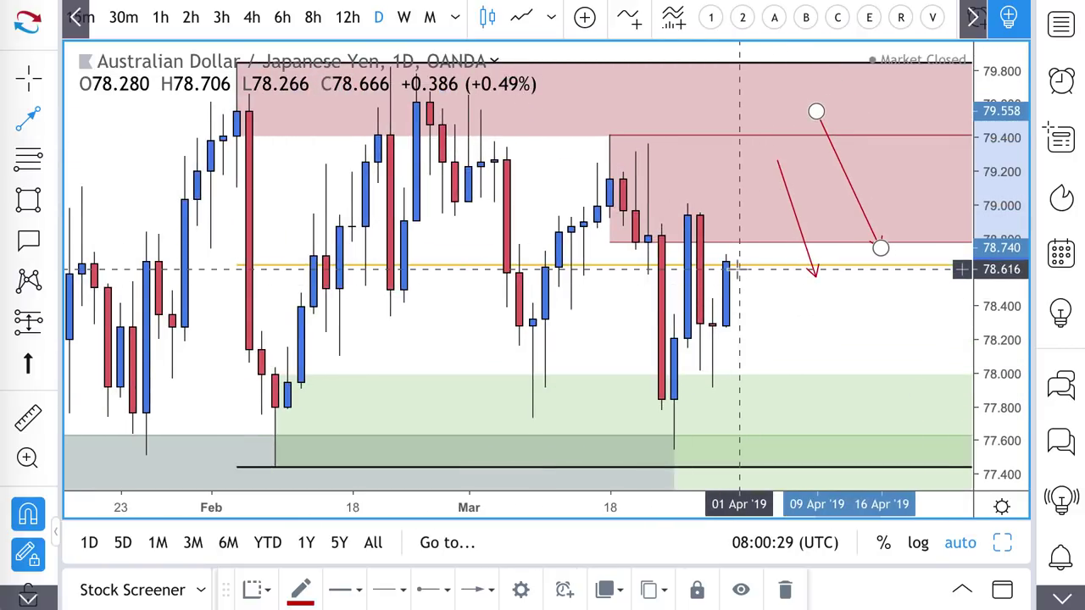
left_click(739, 269)
left_click(816, 452)
left_click(817, 452)
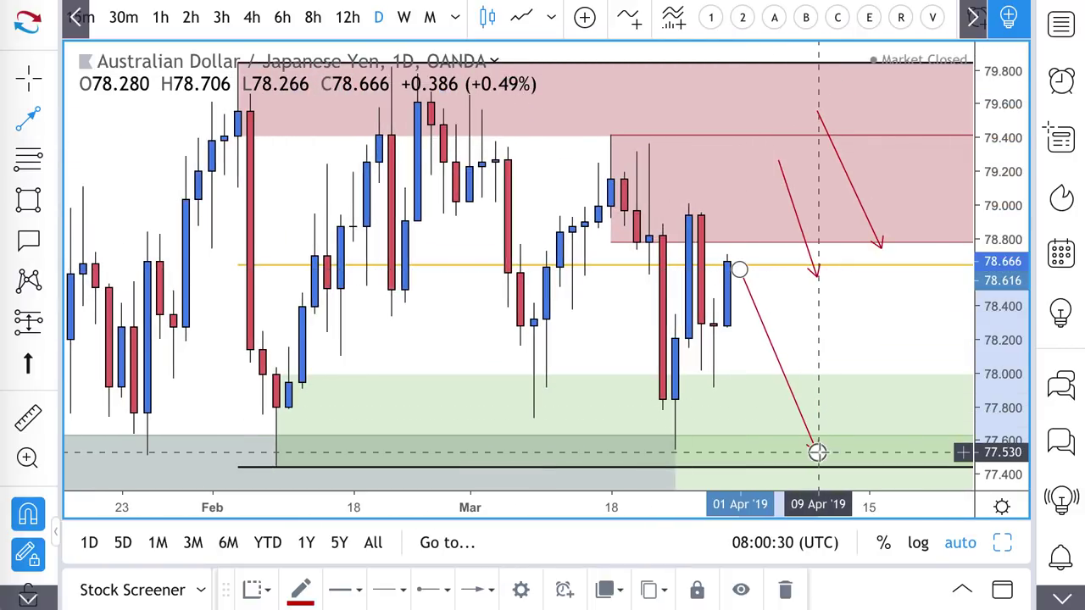
left_click(894, 341)
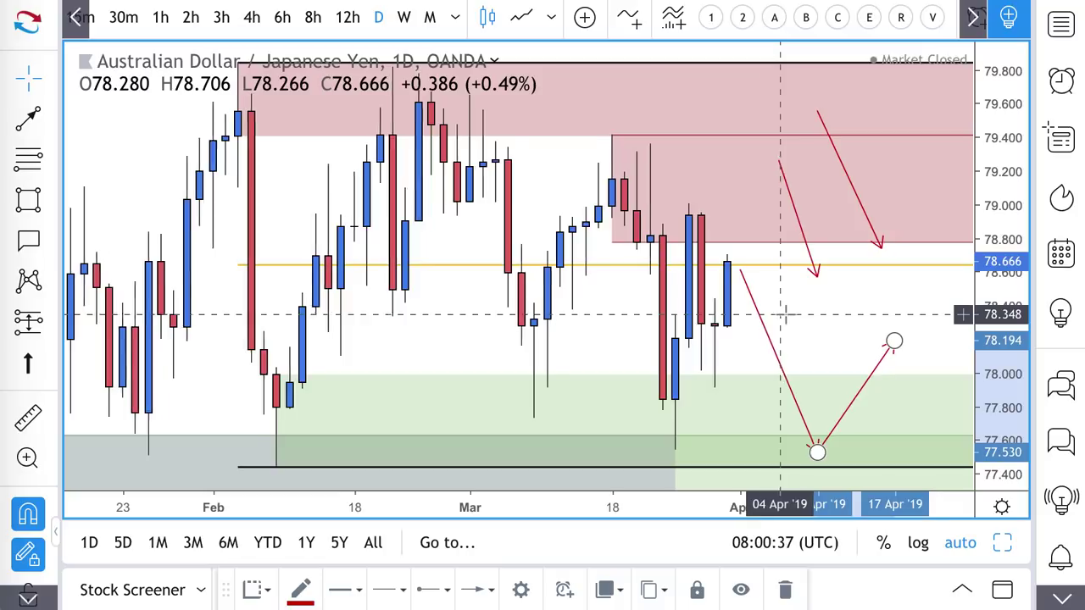
Extend the grey zone near 77.1 rightward to 15 Apr
scroll(784, 322, "down", 5)
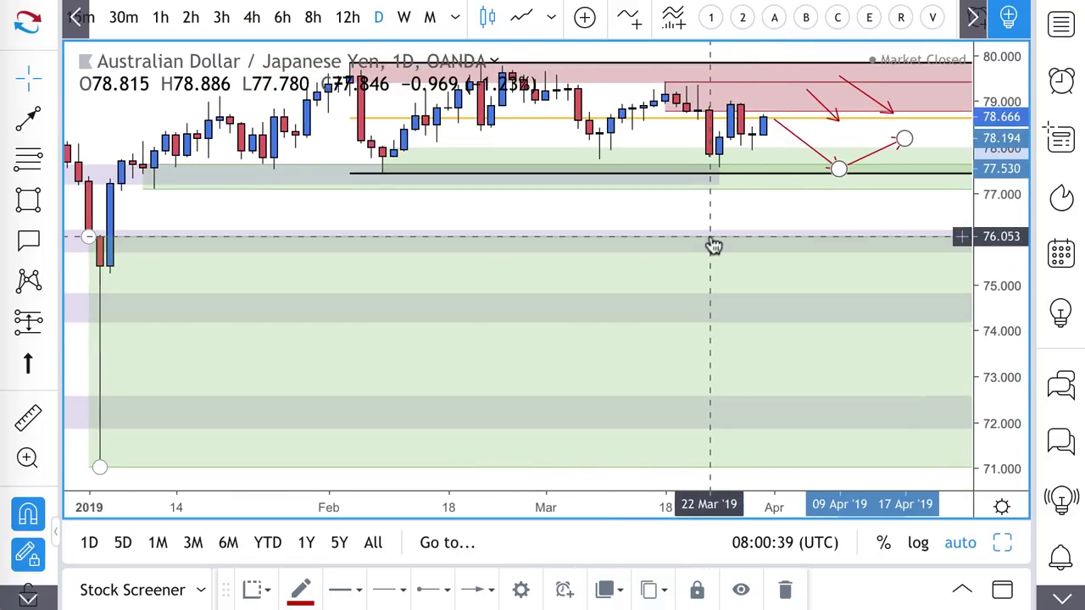
right_click(716, 186)
left_click(686, 197)
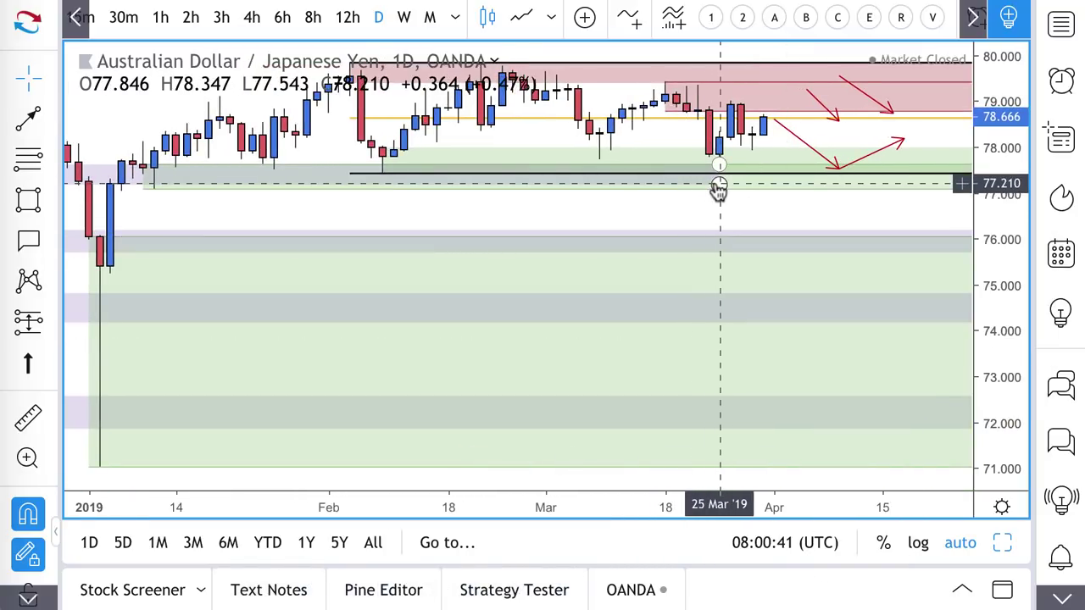
left_click_drag(719, 188, 882, 193)
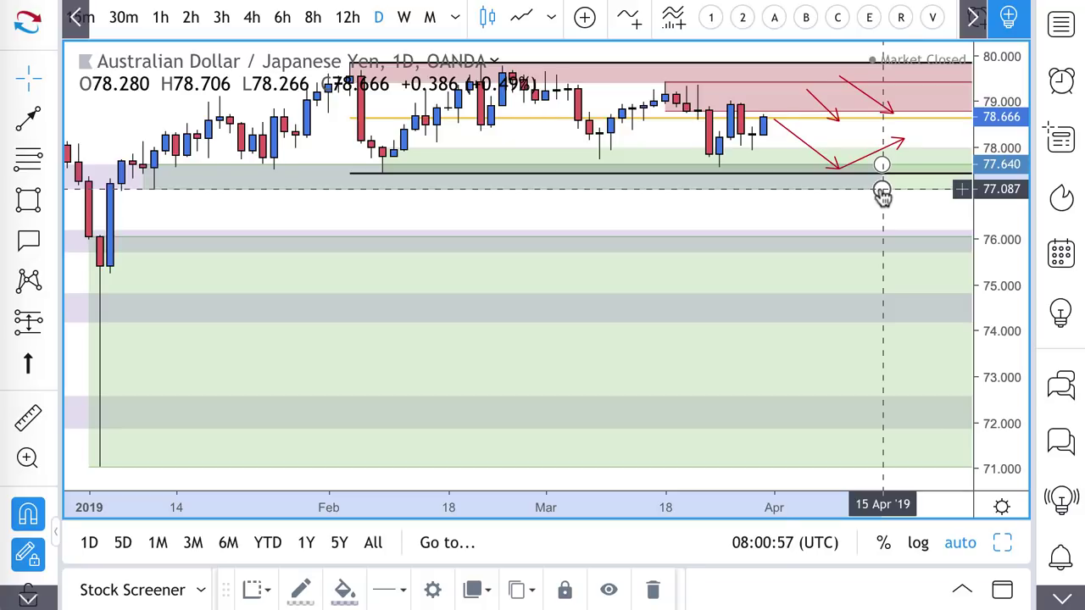
scroll(882, 195, "up", 5)
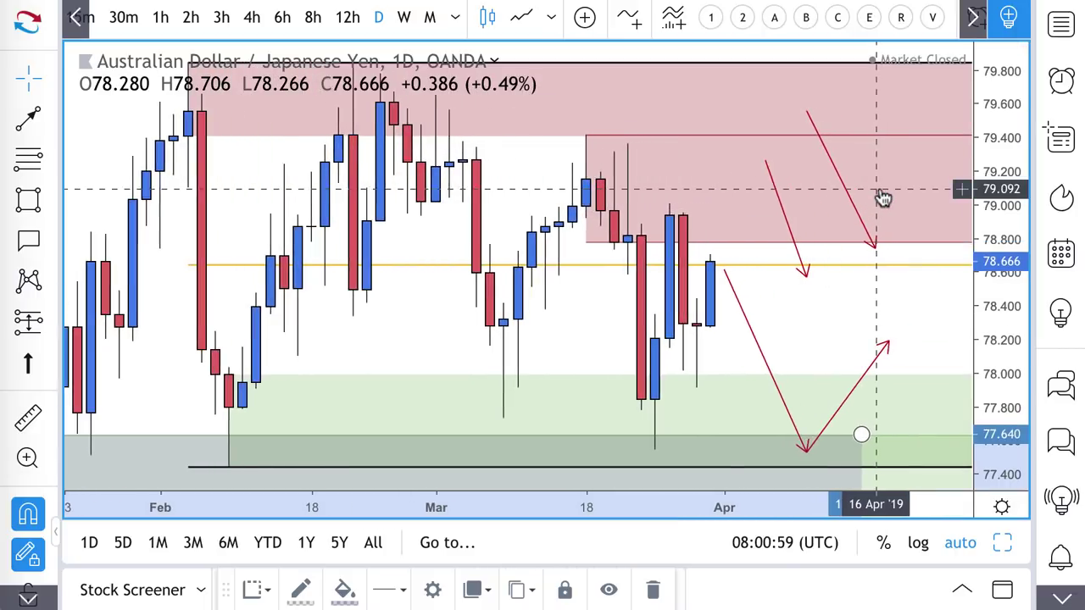
scroll(883, 197, "up", 1)
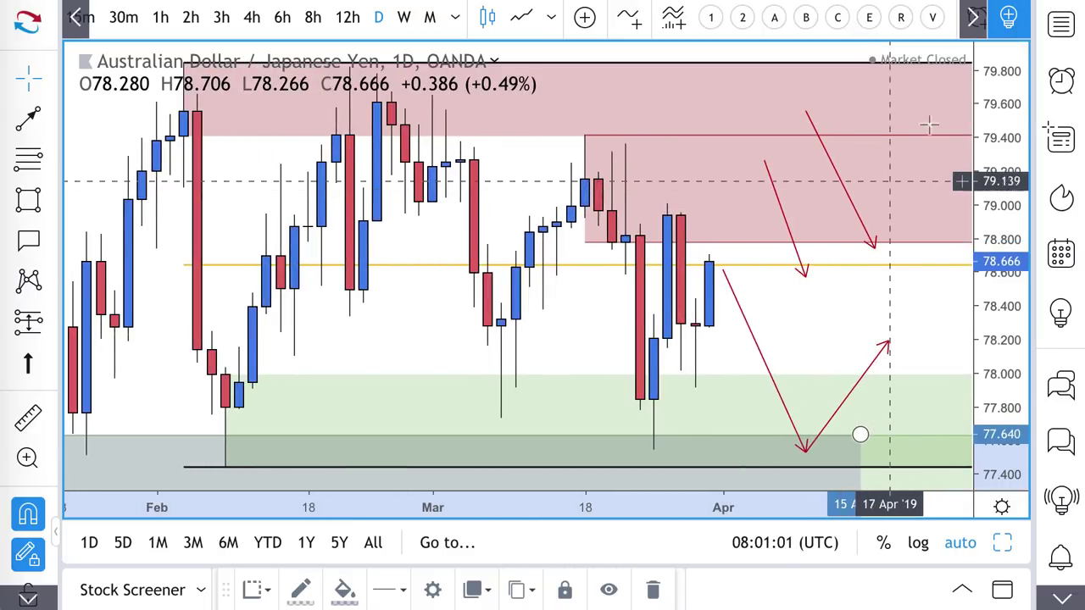